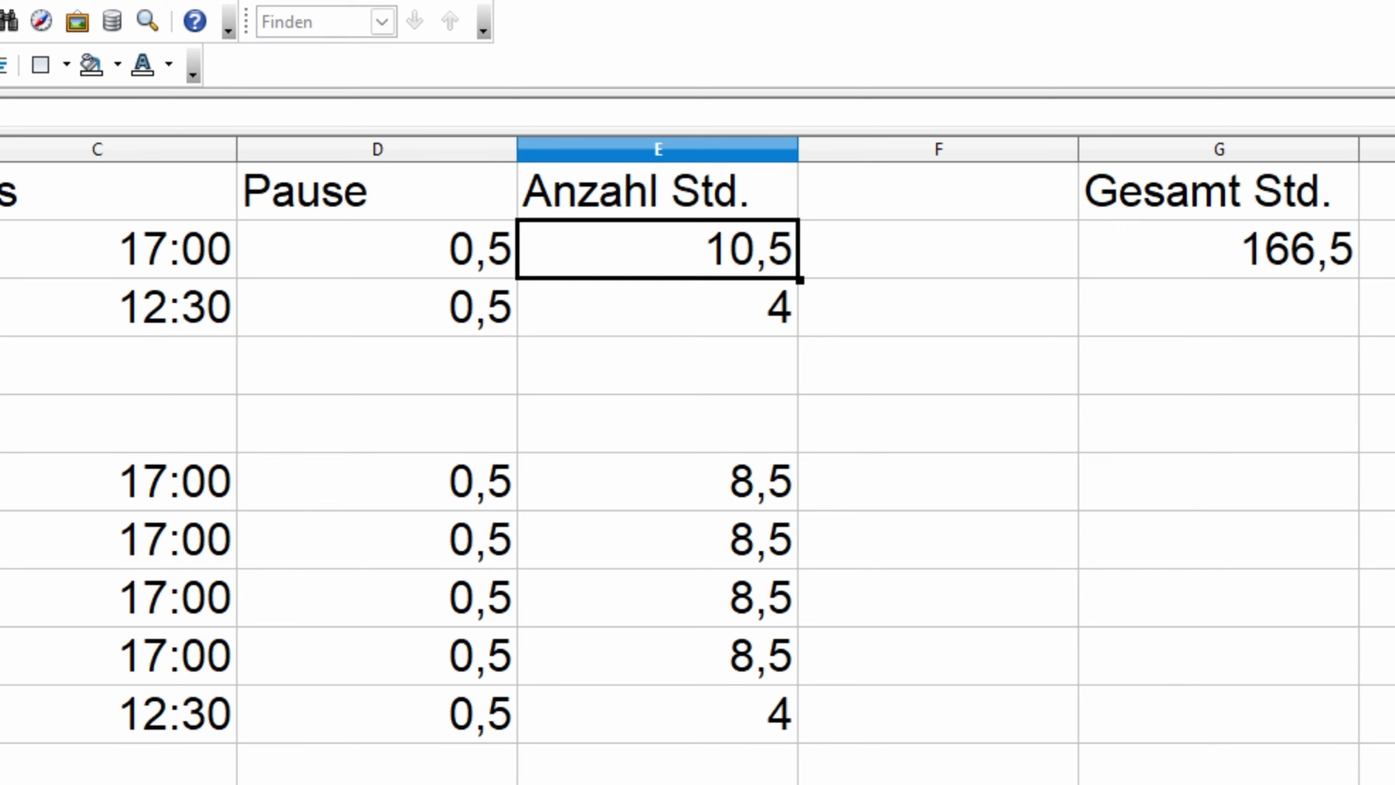
pyautogui.scroll(1, 698, 473)
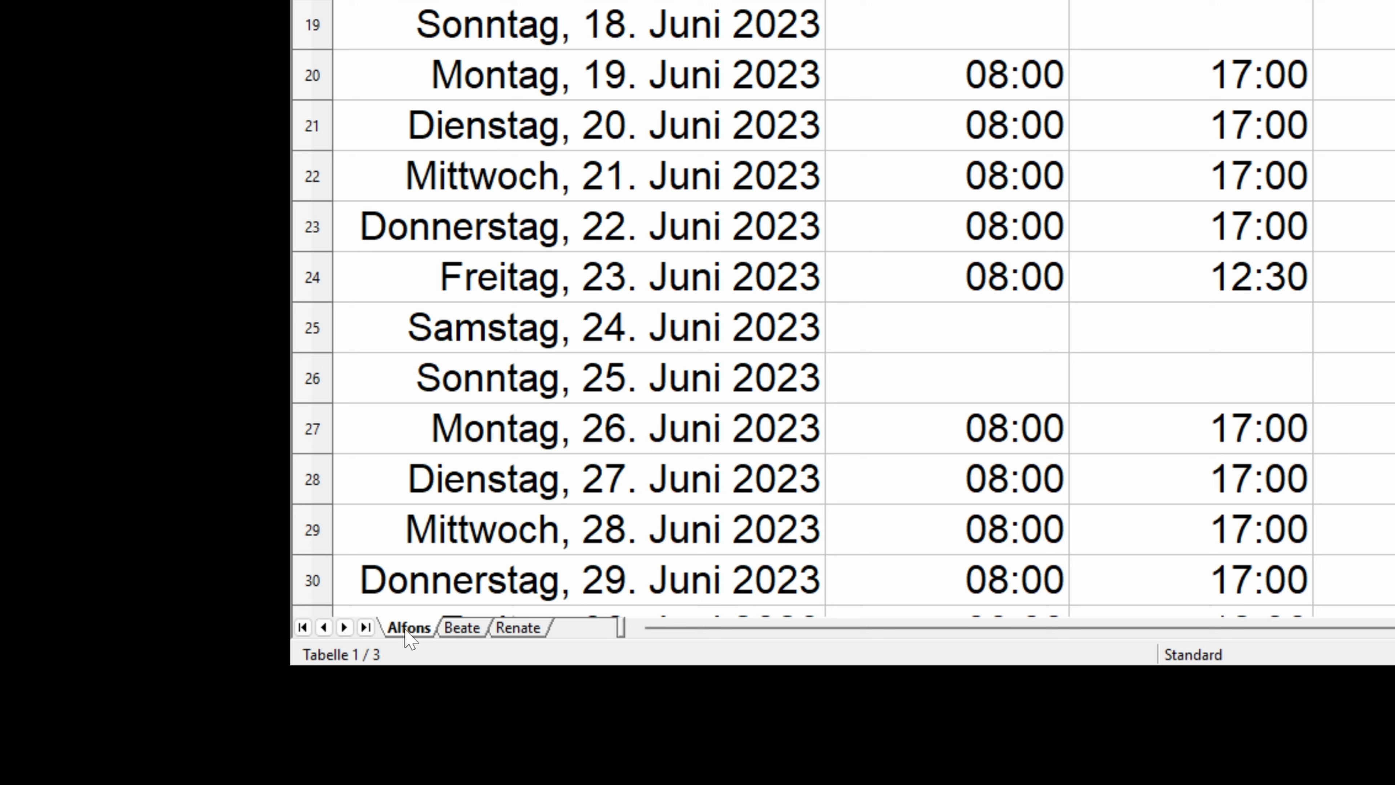
pyautogui.click(462, 630)
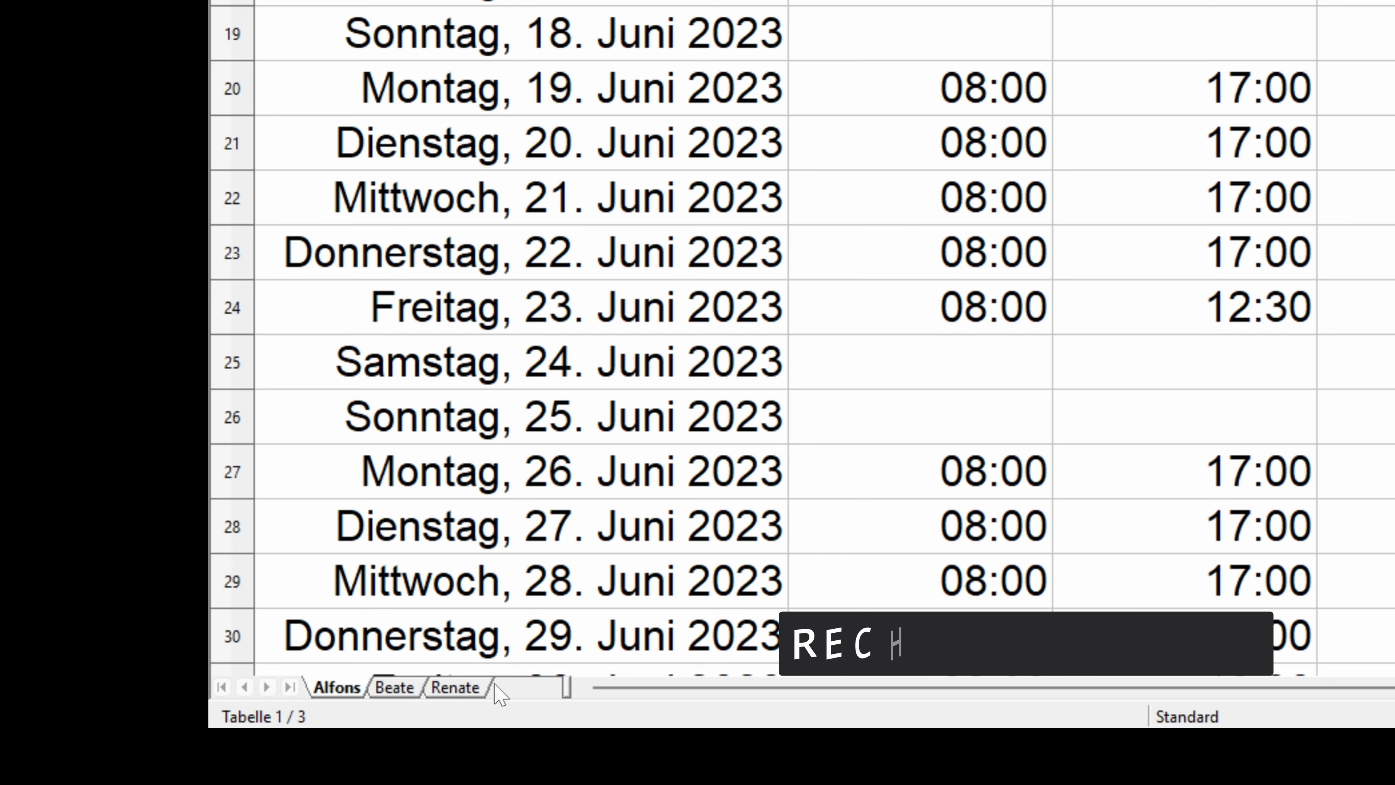
# Step: Insert one new sheet named with an employee's first name and move it behind the last sheet
pyautogui.rightClick(480, 690)
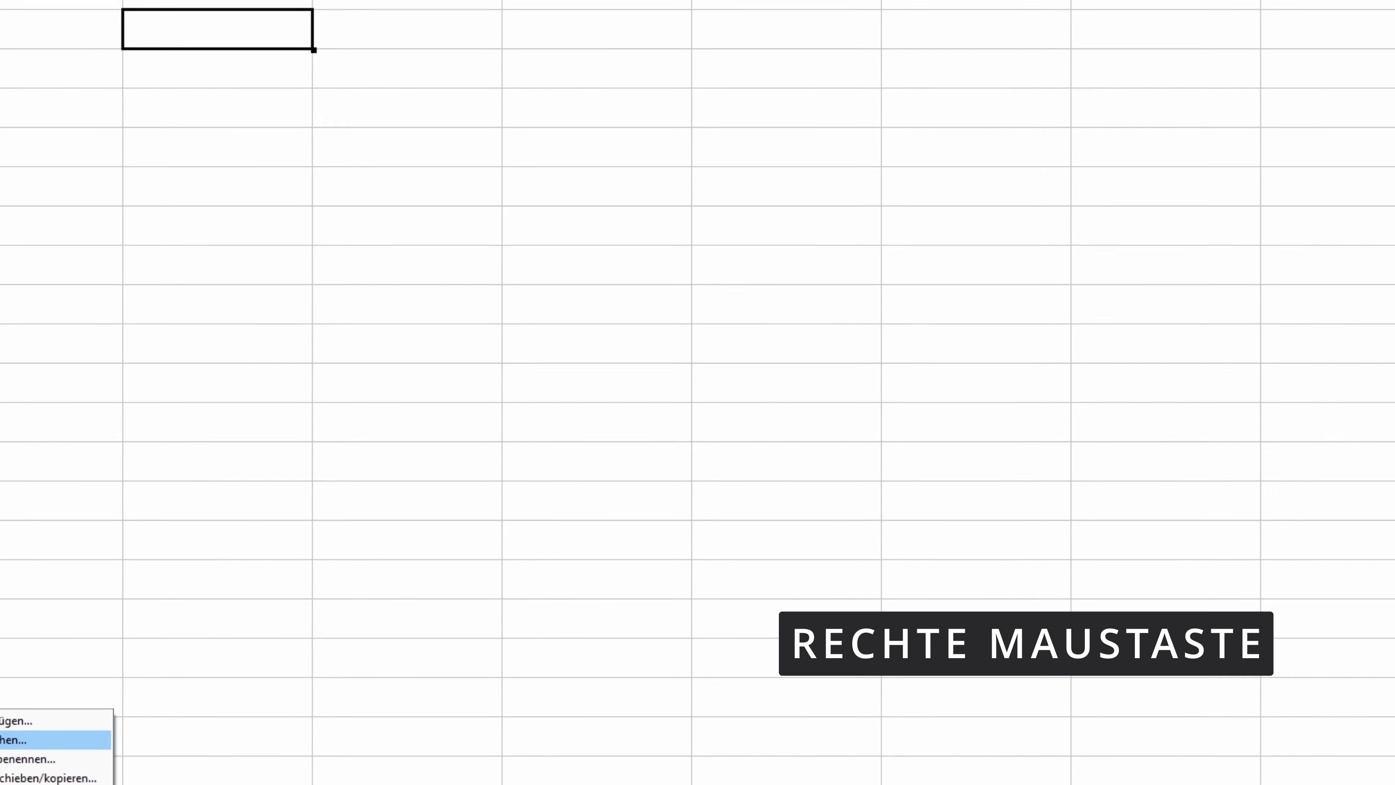
pyautogui.click(22, 720)
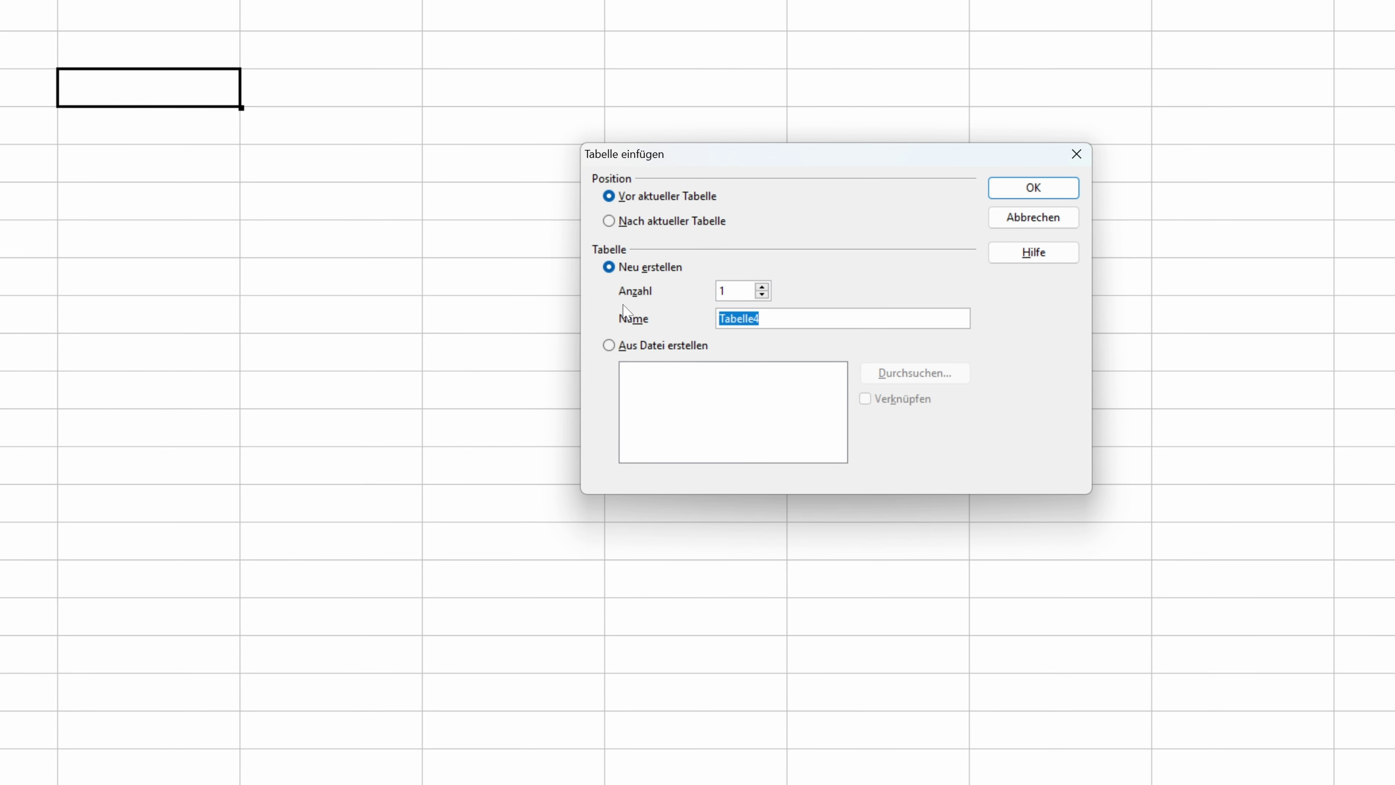
pyautogui.write('Hans')
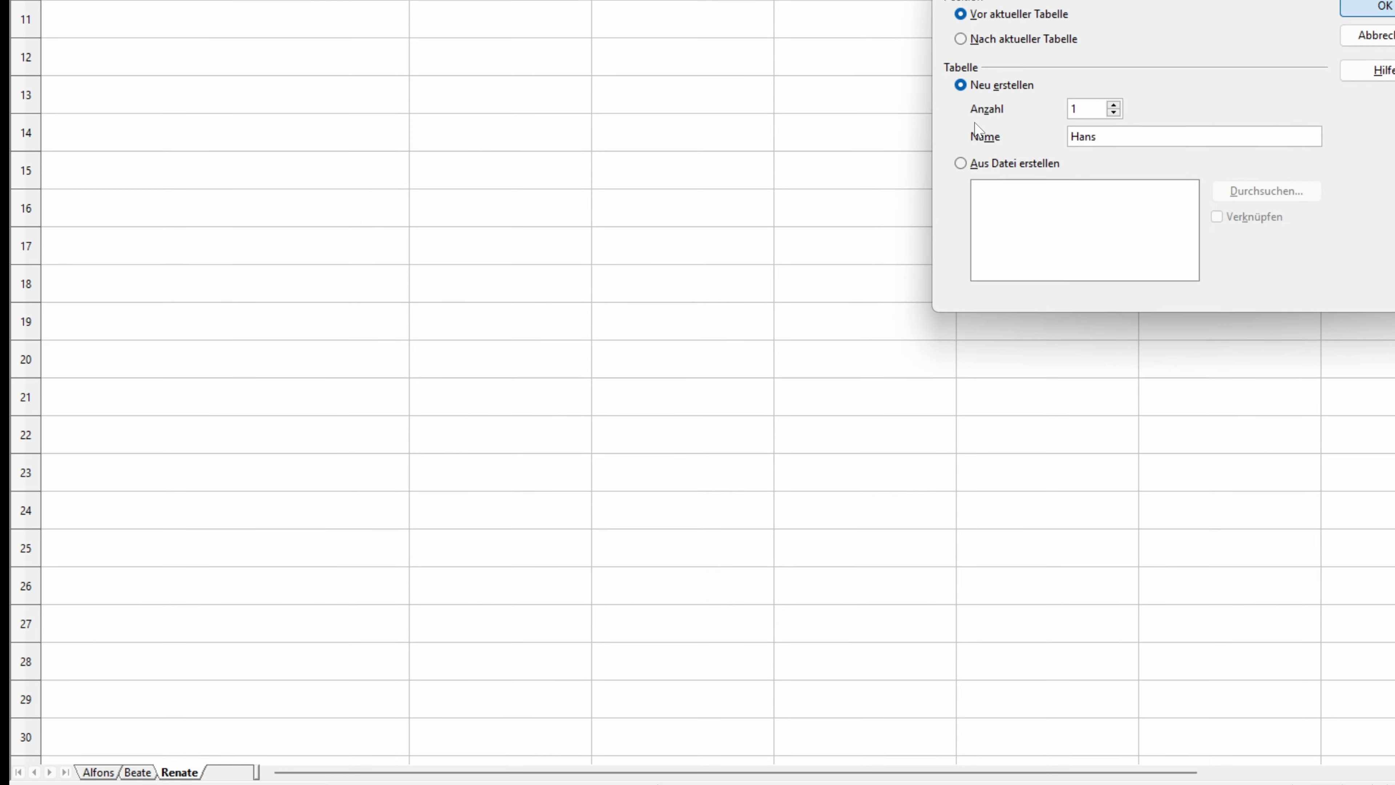
pyautogui.press('Return')
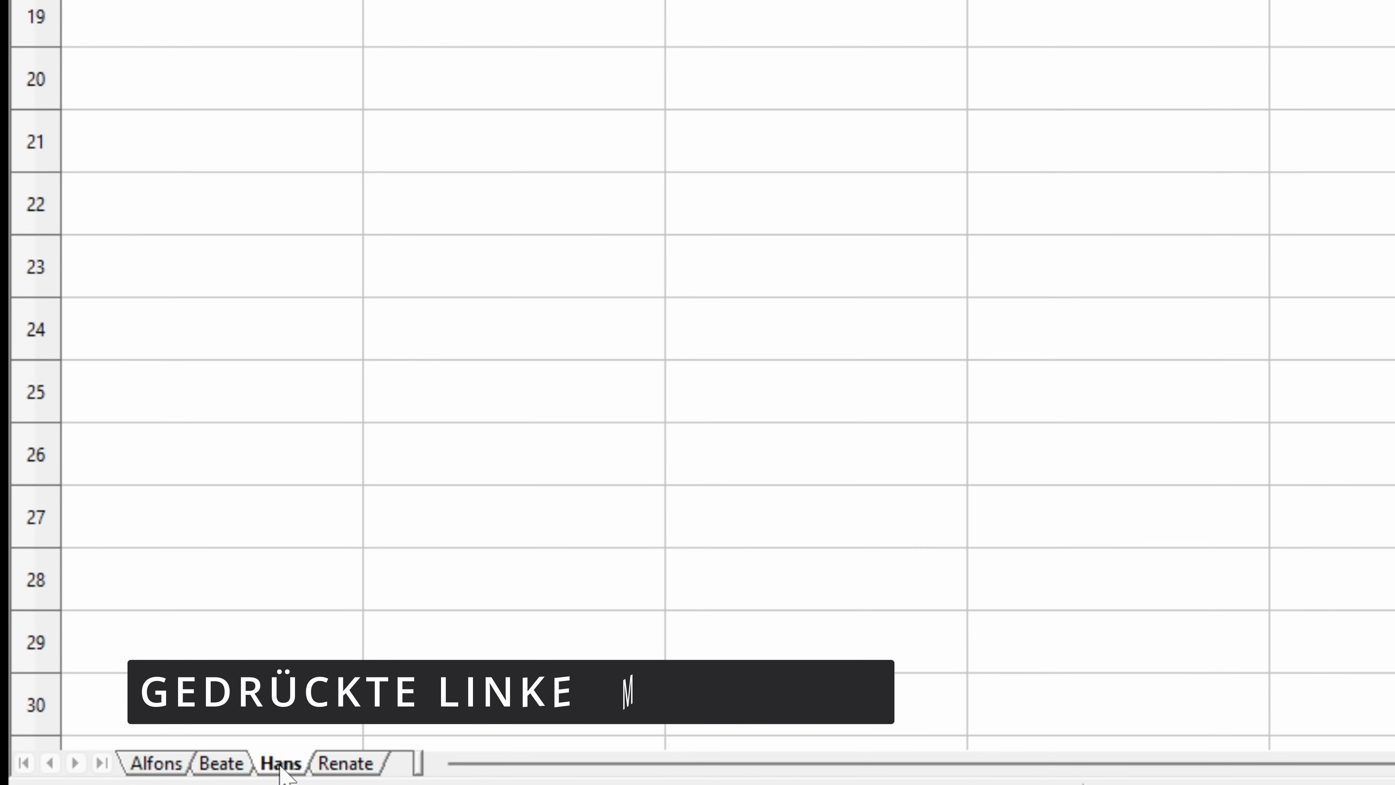
pyautogui.moveTo(280, 766); pyautogui.dragTo(401, 760)
# Step: Enter the date 01.06.2023 in cell A2, under Datum, on the third employee's sheet
pyautogui.click(299, 762)
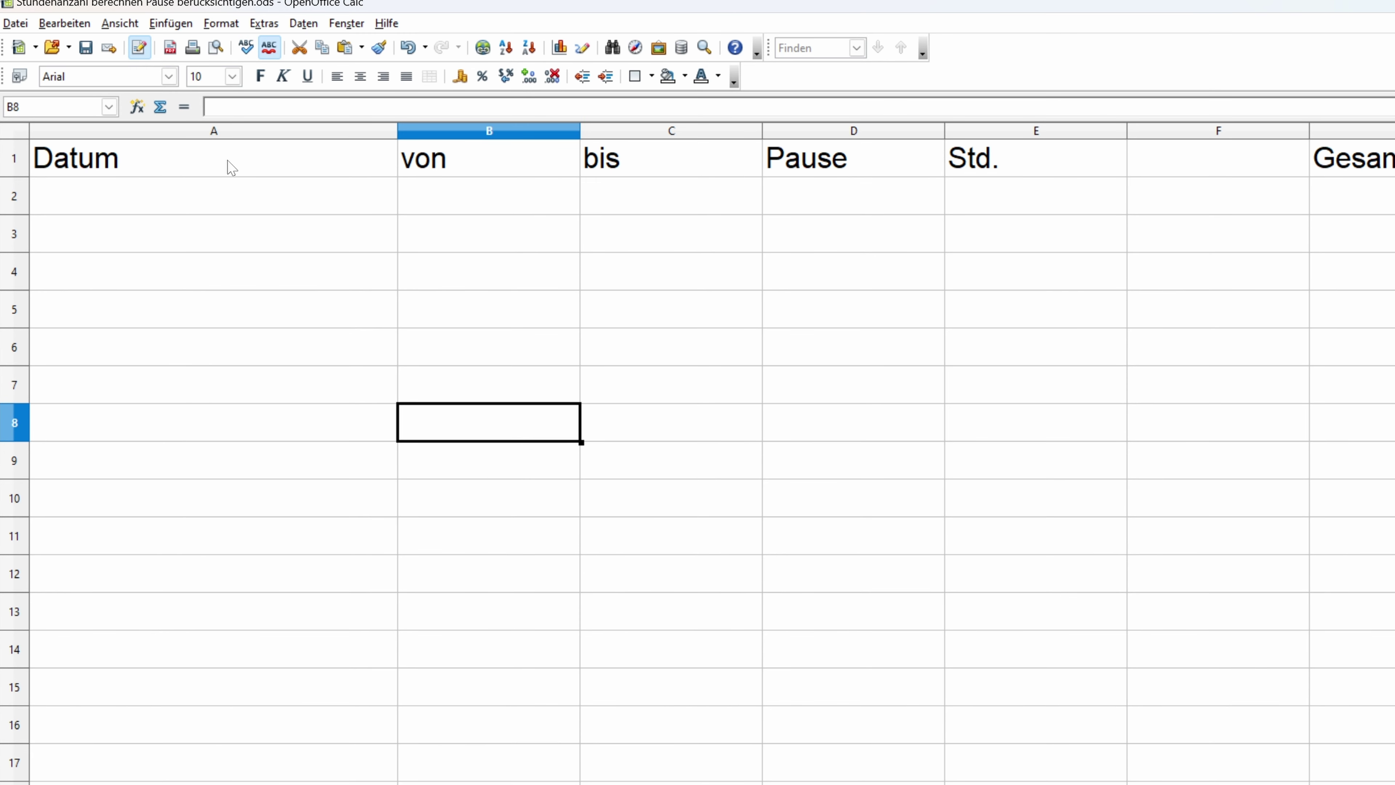
pyautogui.click(277, 203)
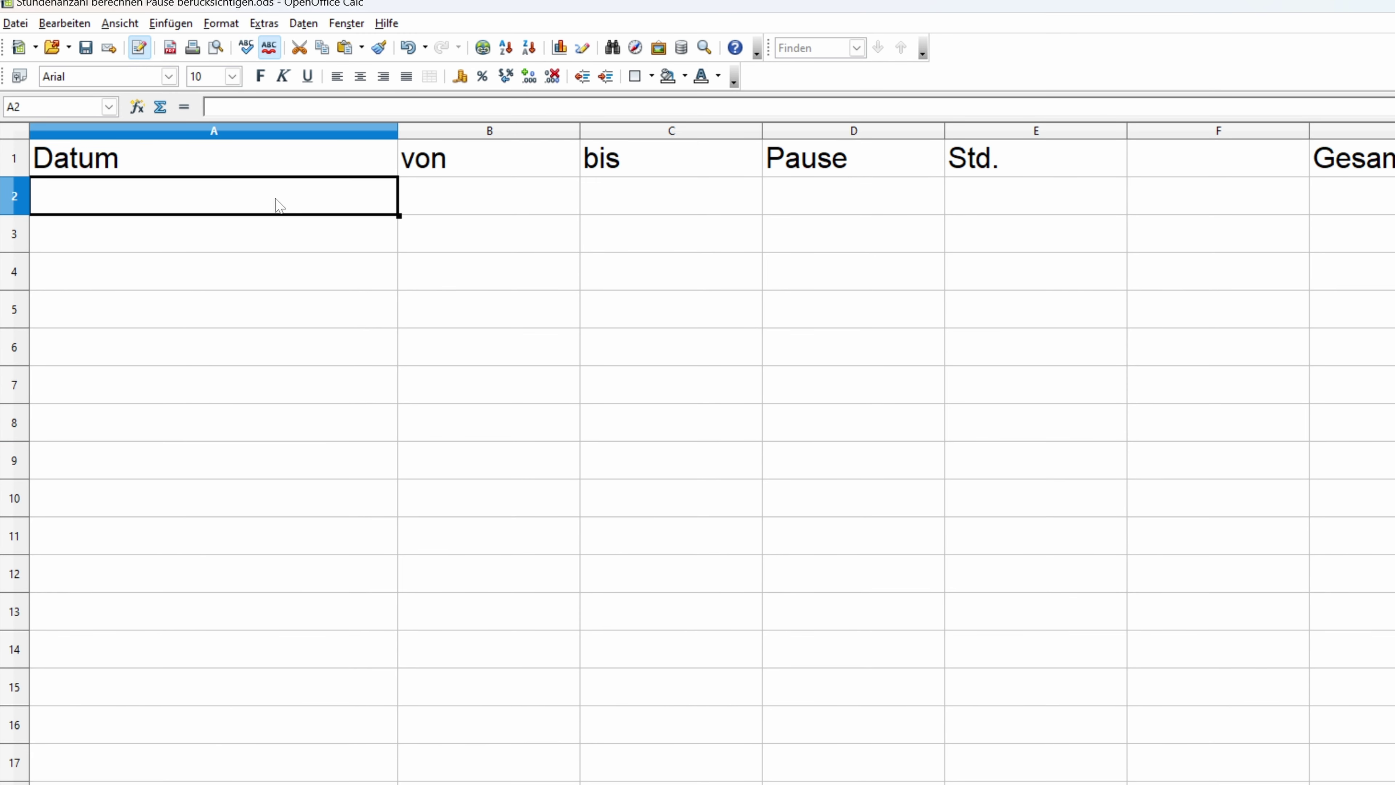
pyautogui.write('01')
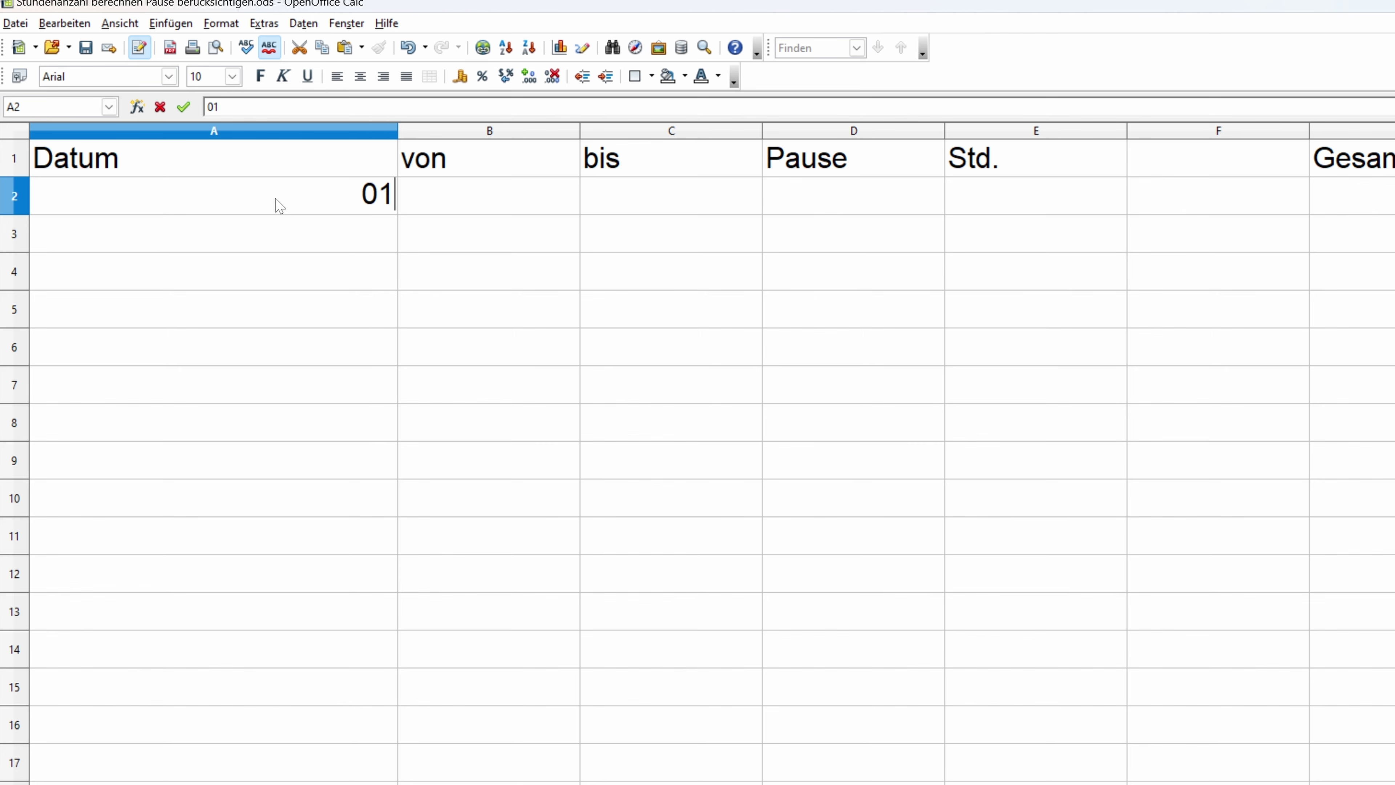
pyautogui.write('.06.2023')
pyautogui.press('Return')
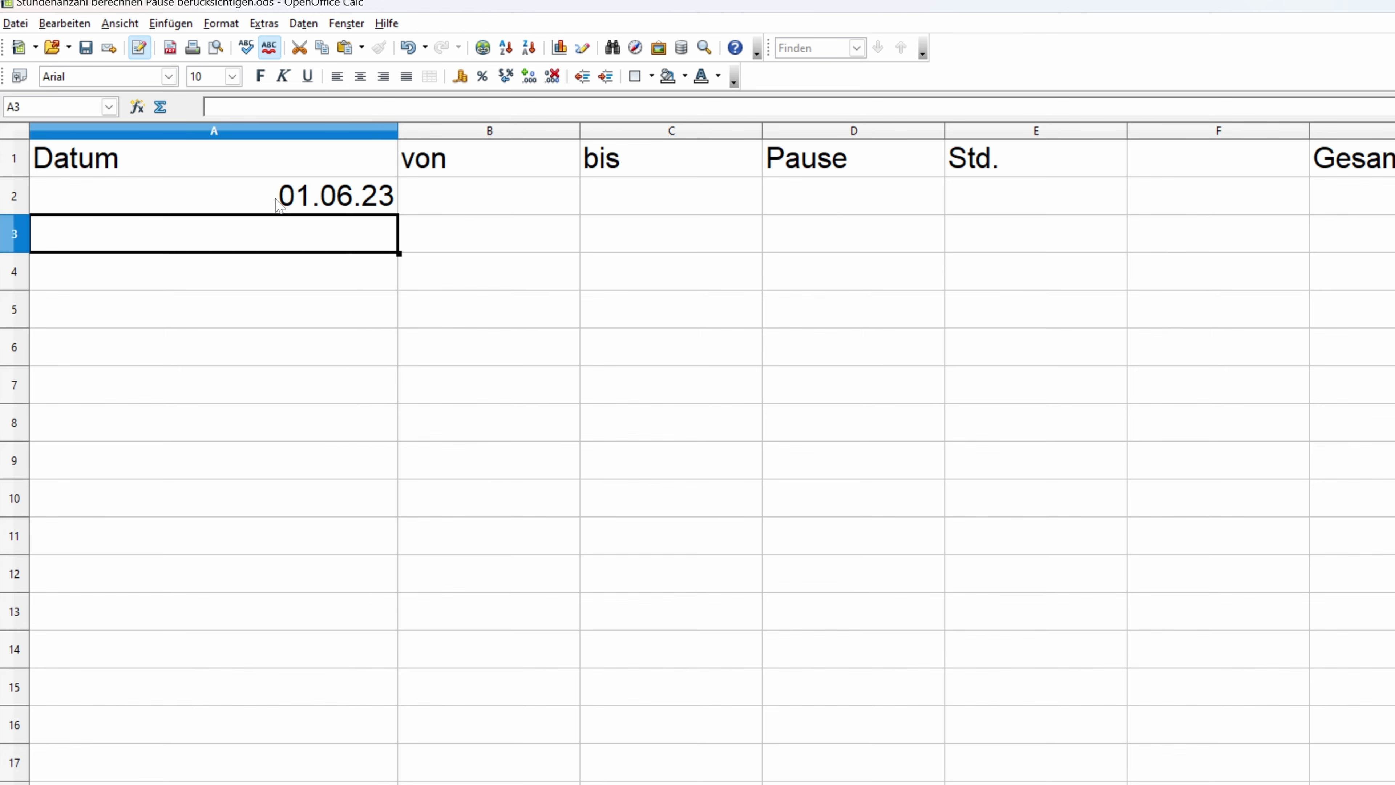
# Step: Extend the date series from A2 down to A31 to cover all of June
pyautogui.click(277, 205)
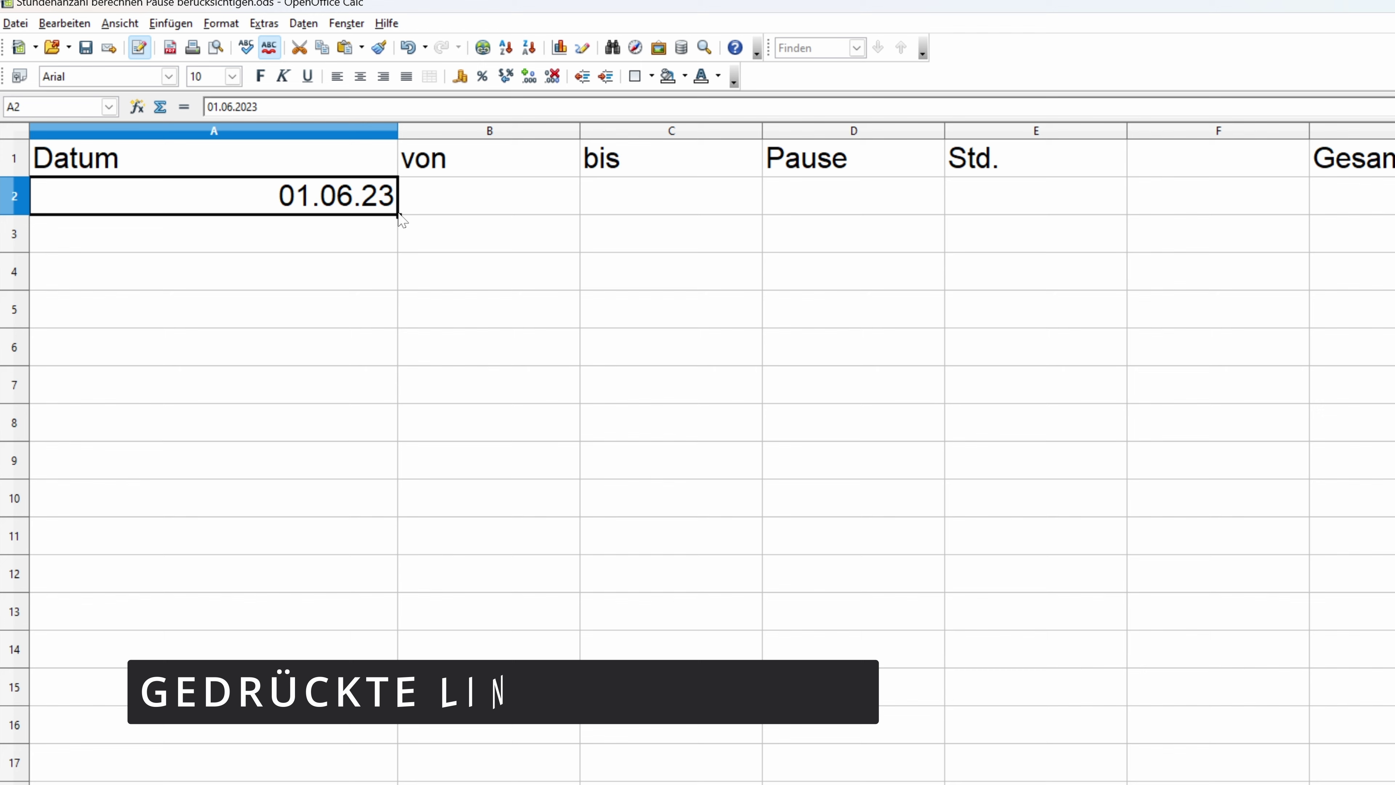
pyautogui.moveTo(402, 225); pyautogui.dragTo(399, 777)
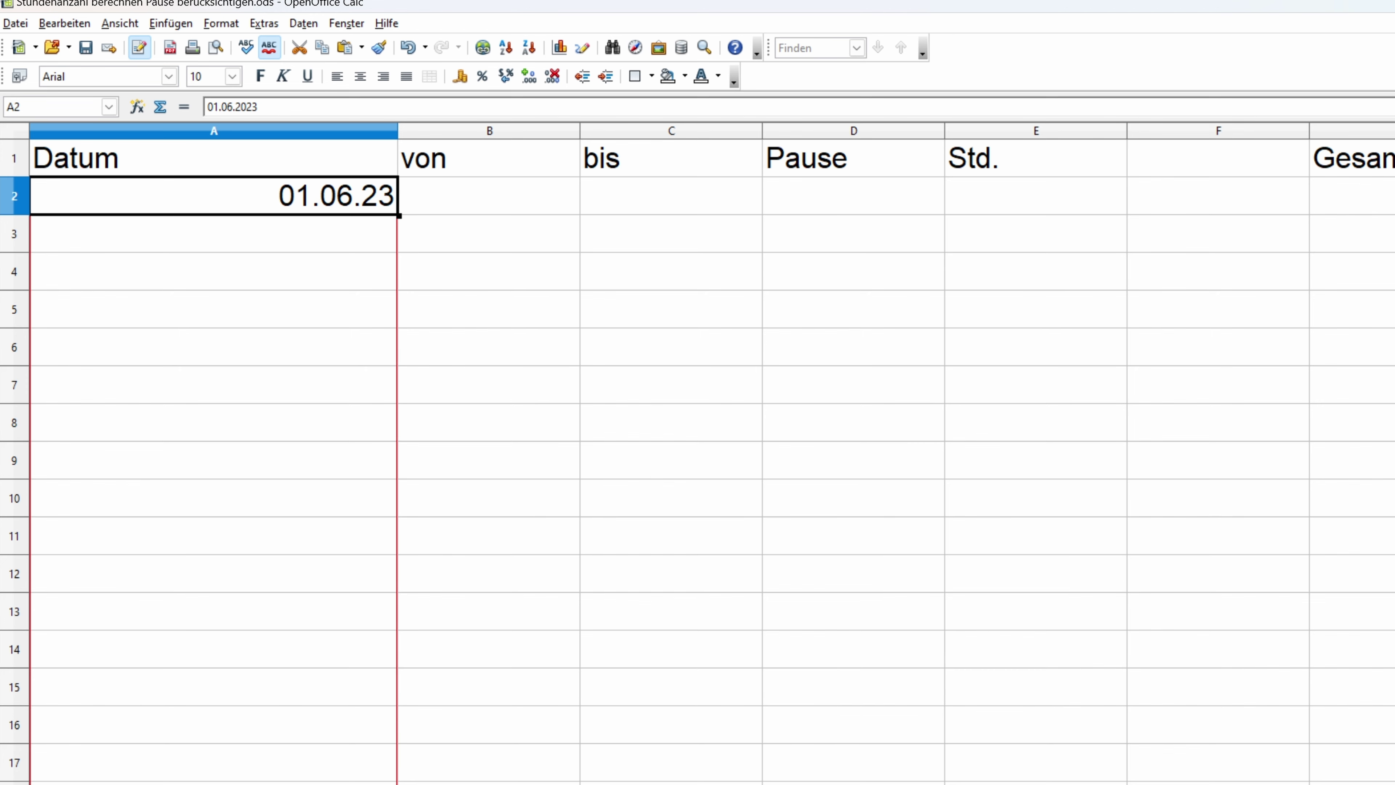
pyautogui.moveTo(399, 778); pyautogui.dragTo(399, 783)
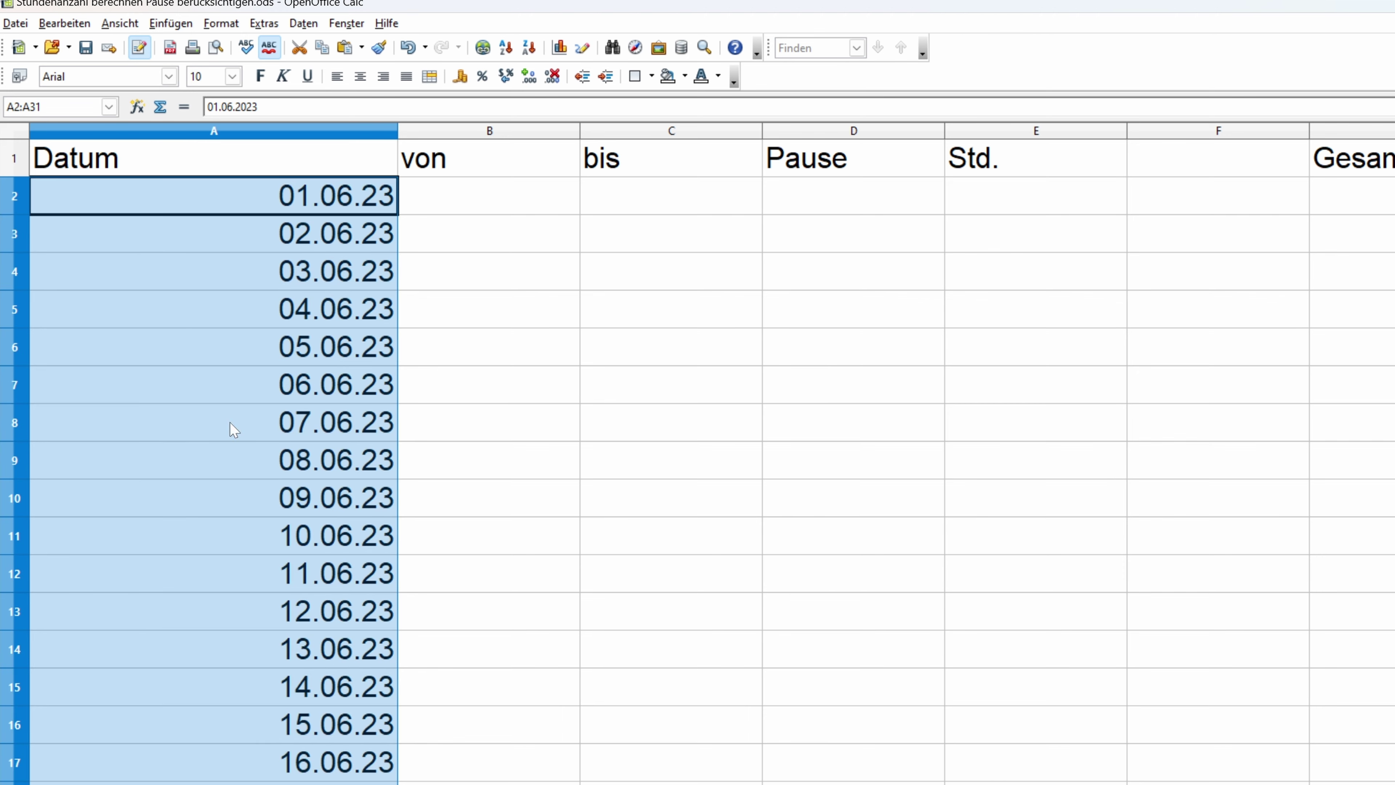
# Step: Format the dates in A2:A31 in the "Freitag, 31. Dezember 1999" style and fit column A to its optimal width
pyautogui.rightClick(271, 580)
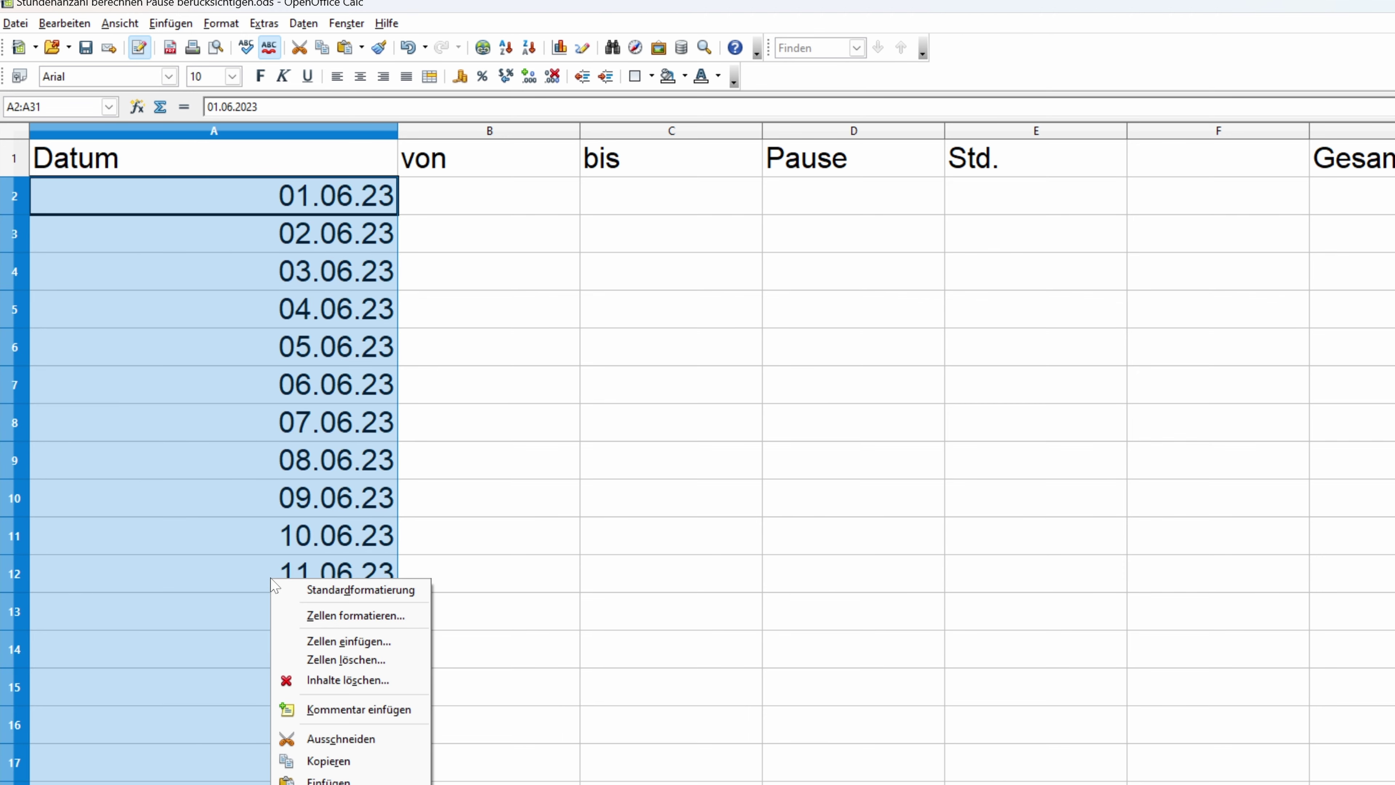
pyautogui.click(325, 616)
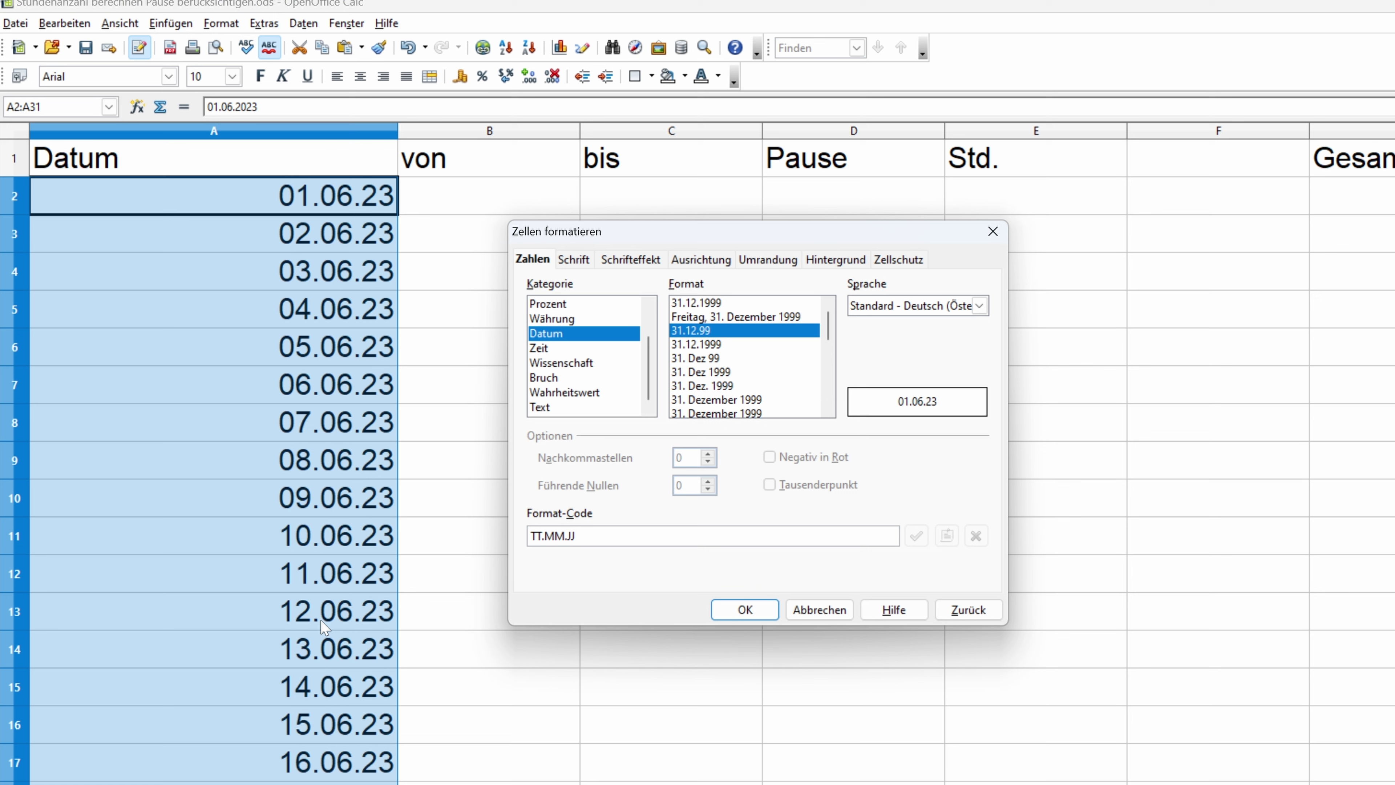
pyautogui.click(708, 317)
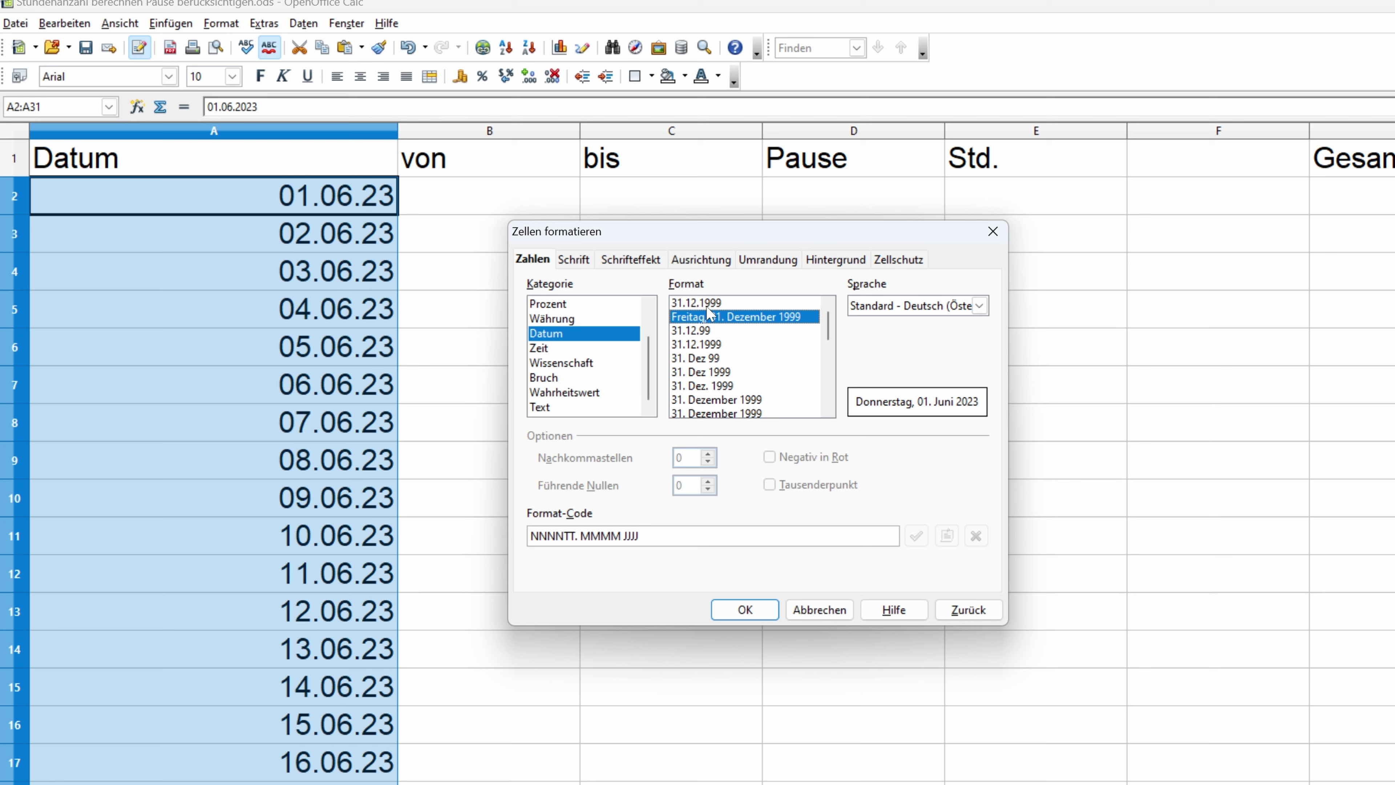
pyautogui.click(742, 610)
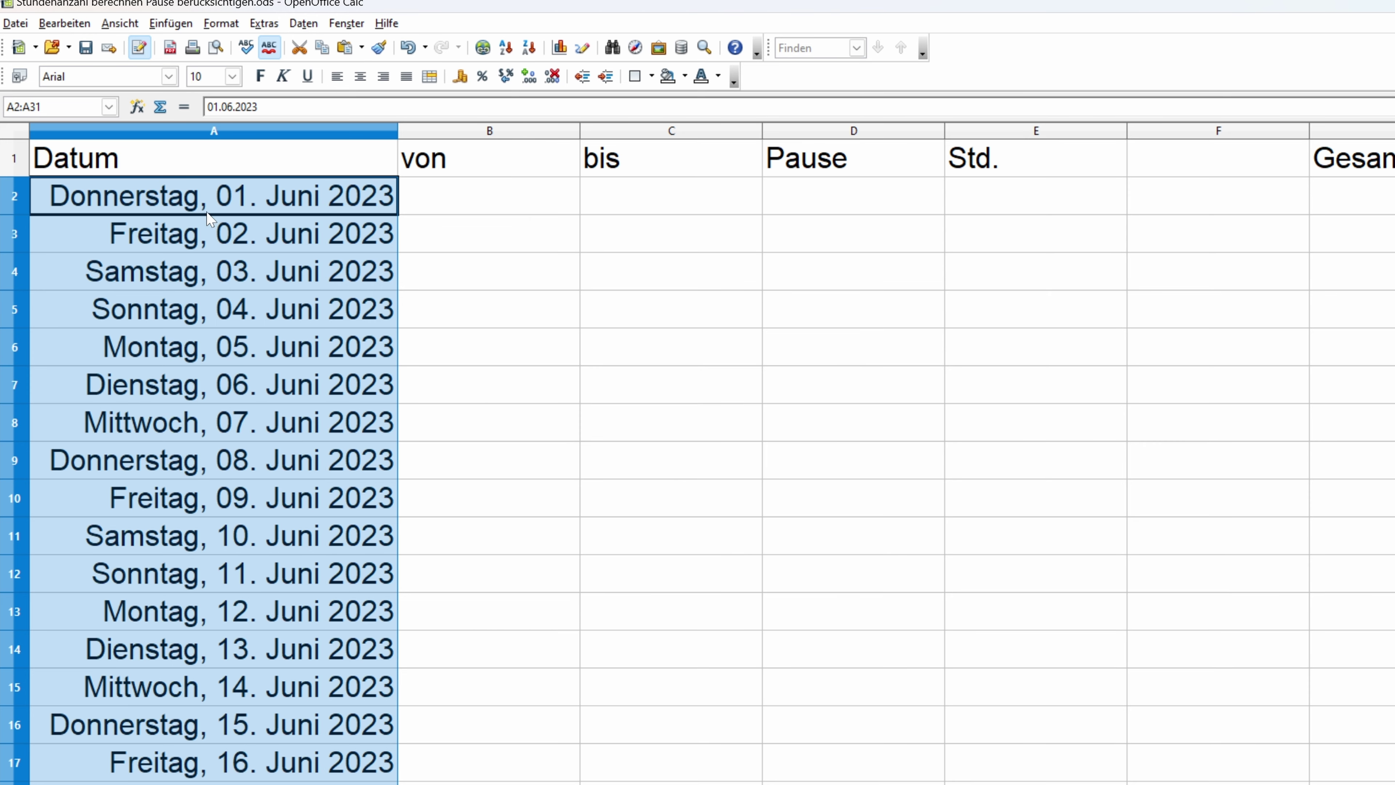
pyautogui.moveTo(398, 131); pyautogui.dragTo(243, 131)
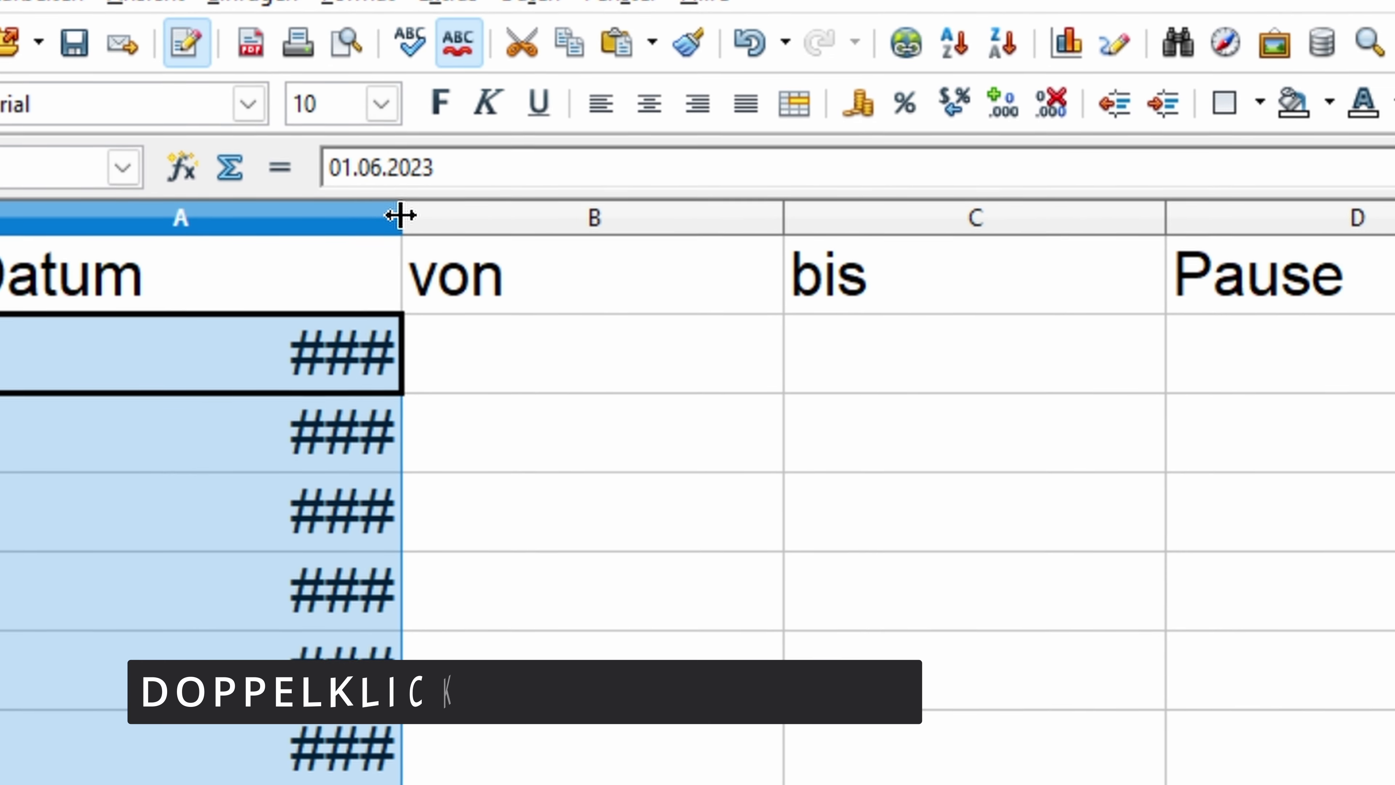
pyautogui.doubleClick(399, 214)
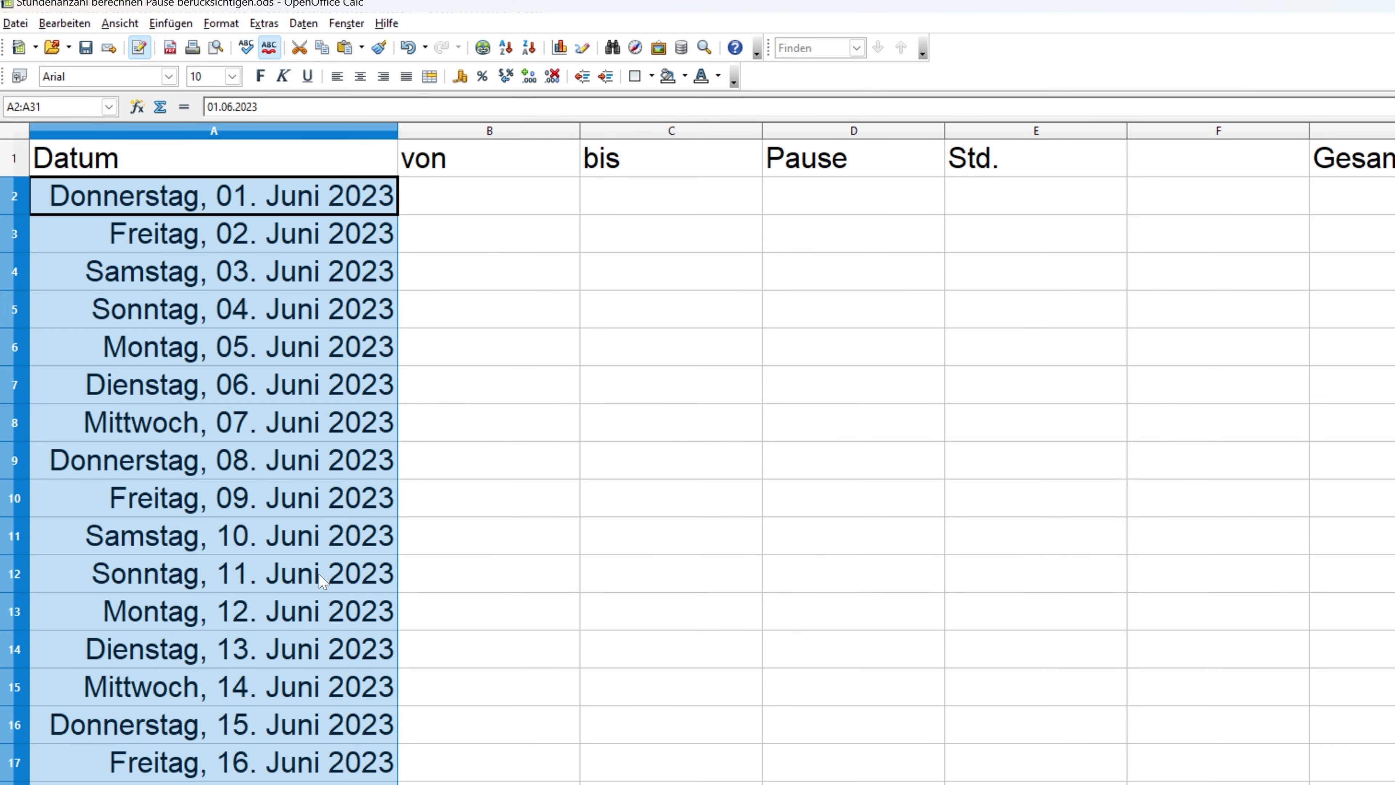
# Step: Fill in the first workday in row 2 with von 07:00, bis 16:00 and Pause 0,5
pyautogui.click(458, 210)
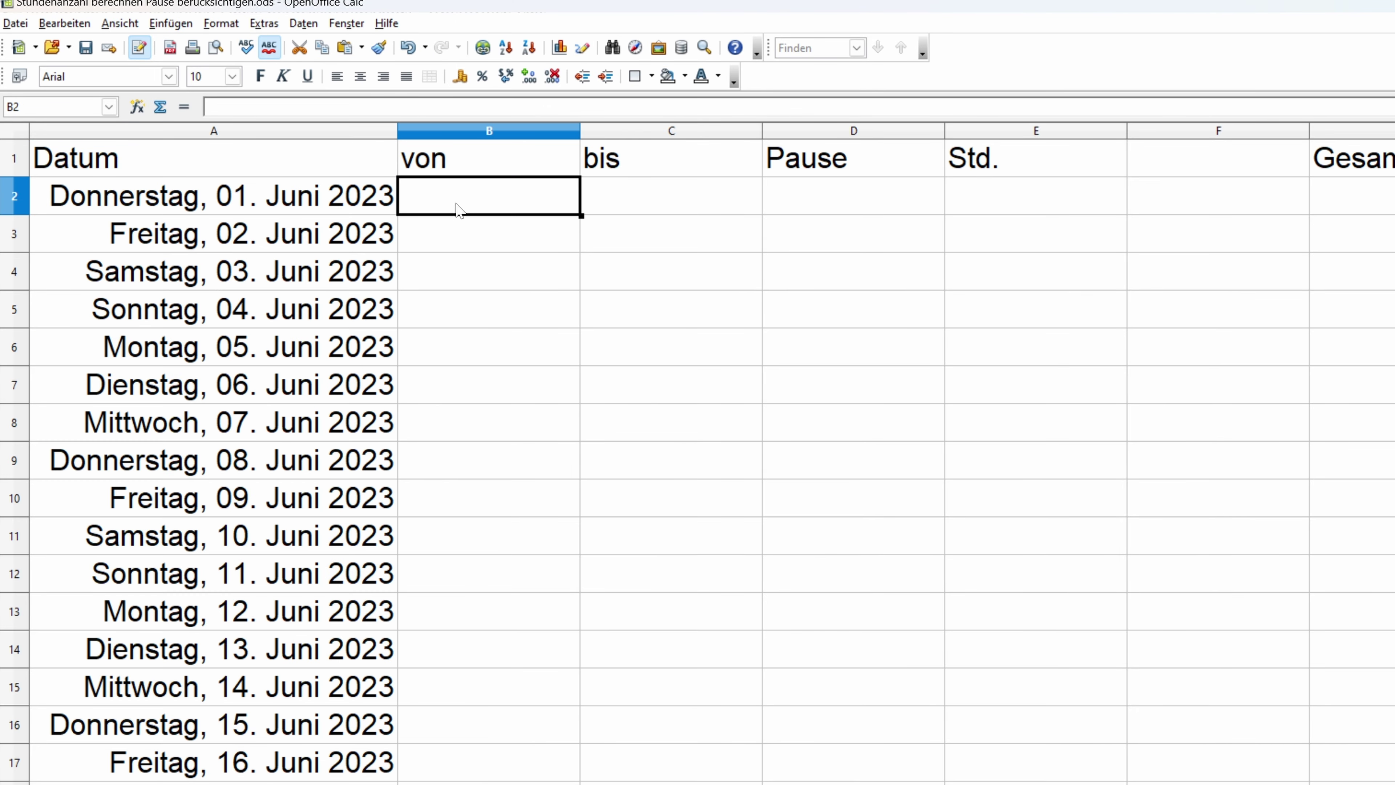
pyautogui.write('07')
pyautogui.press('Tab')
pyautogui.write('16:00')
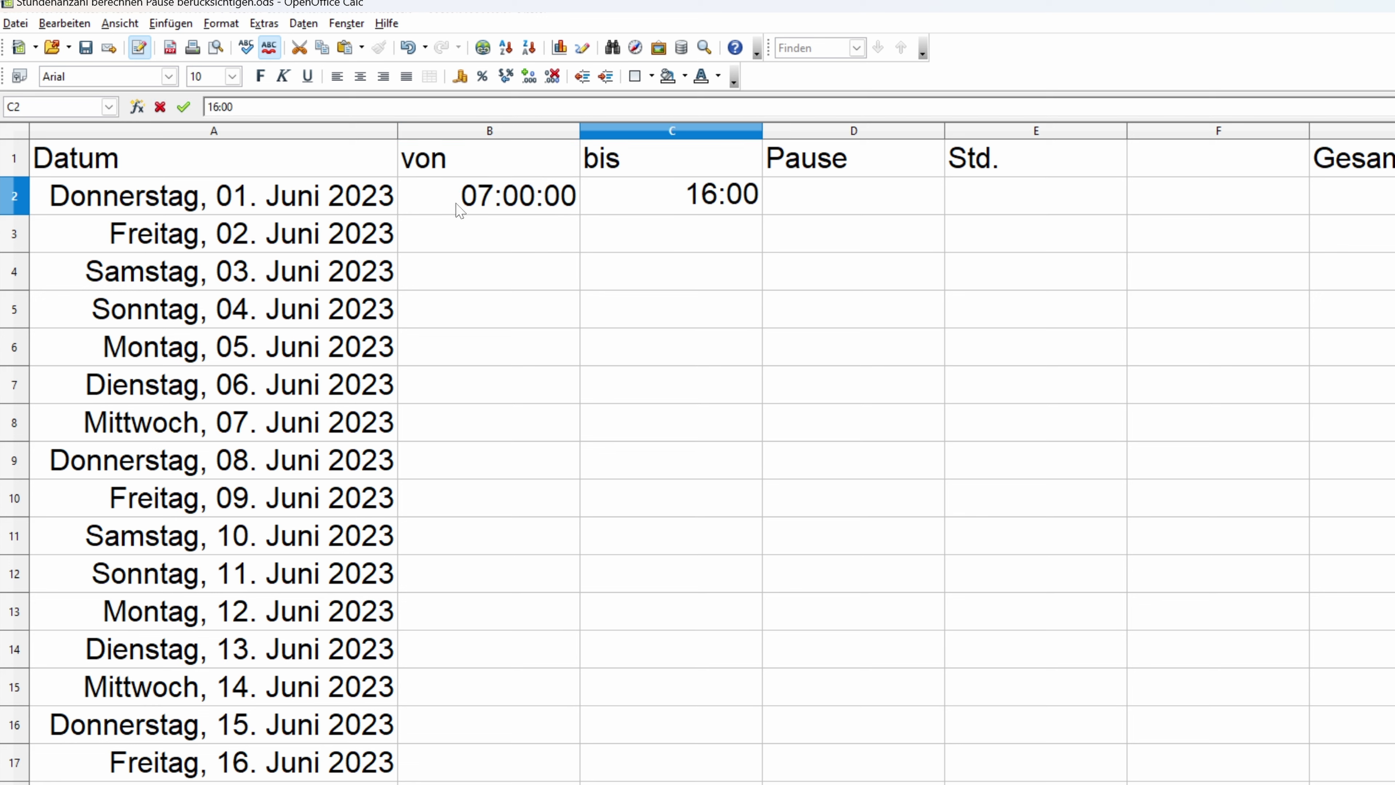
pyautogui.press('Tab')
pyautogui.write('0,5')
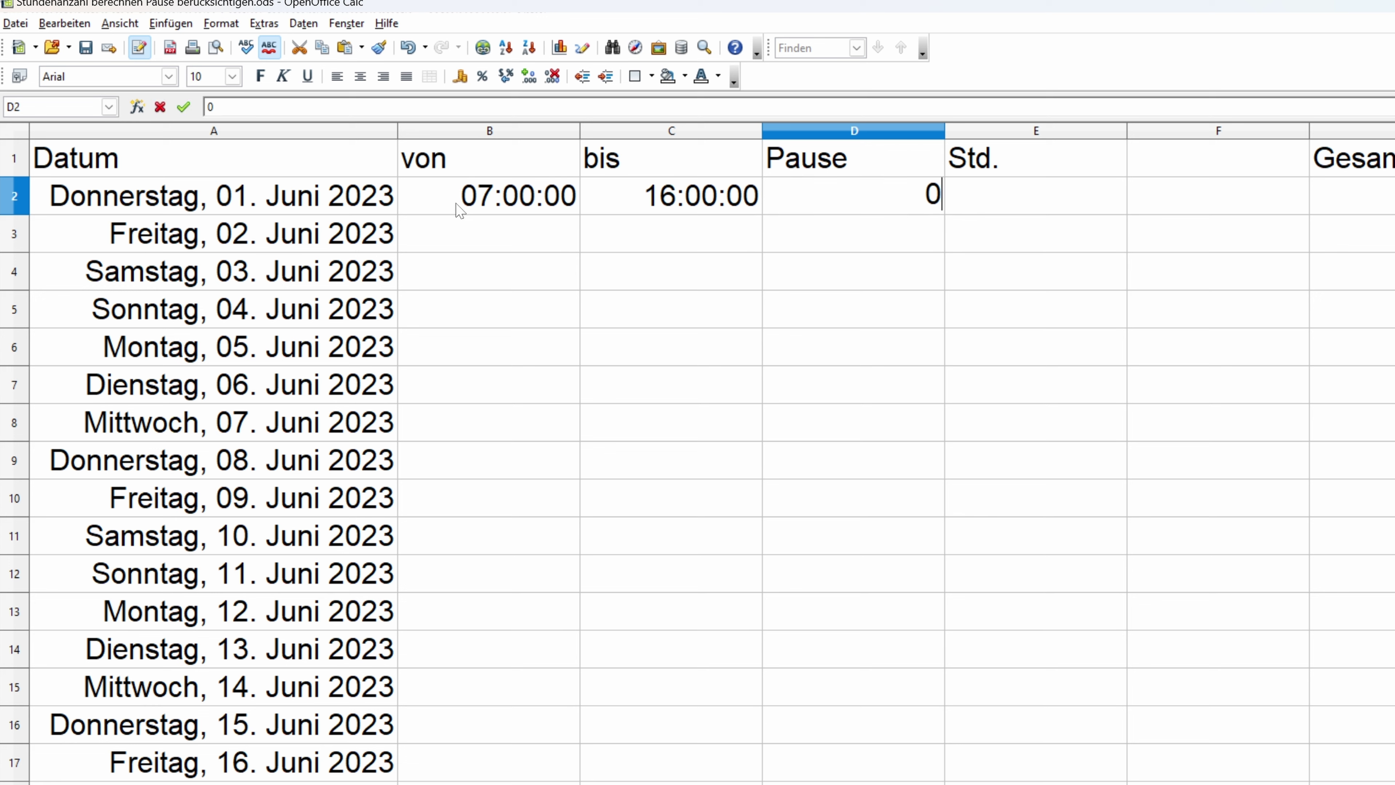
pyautogui.press('Return')
pyautogui.press('Up')
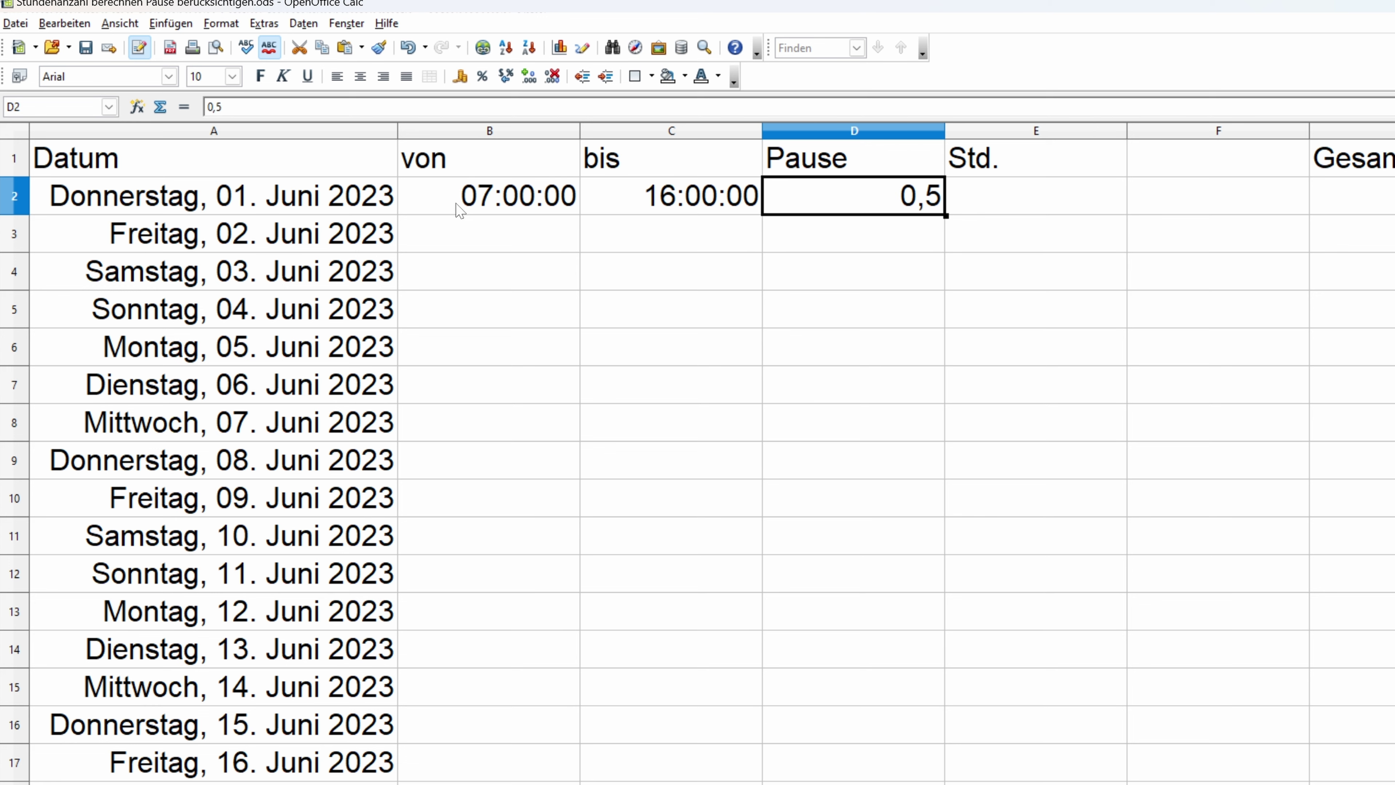
pyautogui.press('Tab')
pyautogui.press('Left')
pyautogui.press('Right')
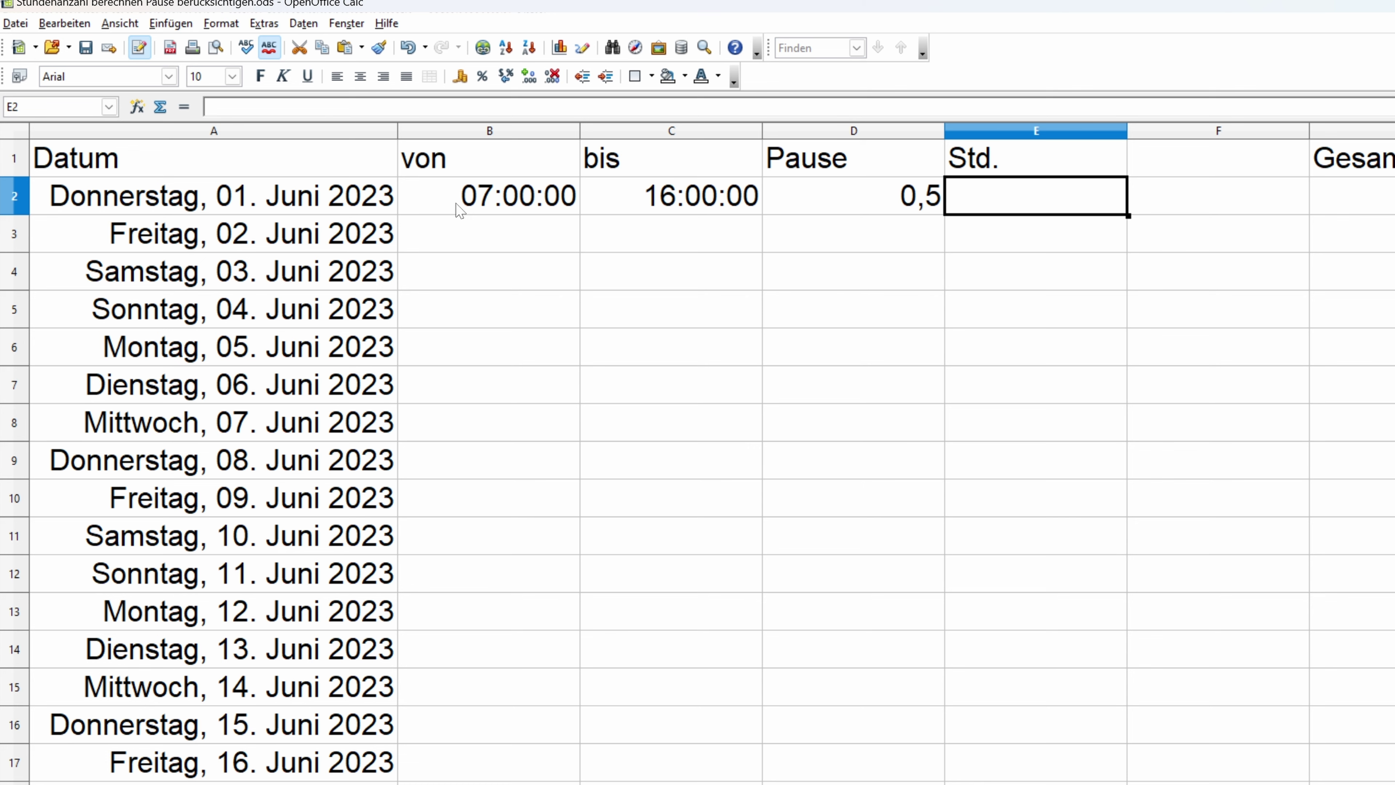
pyautogui.press('Left')
pyautogui.press('Left')
pyautogui.press('Left')
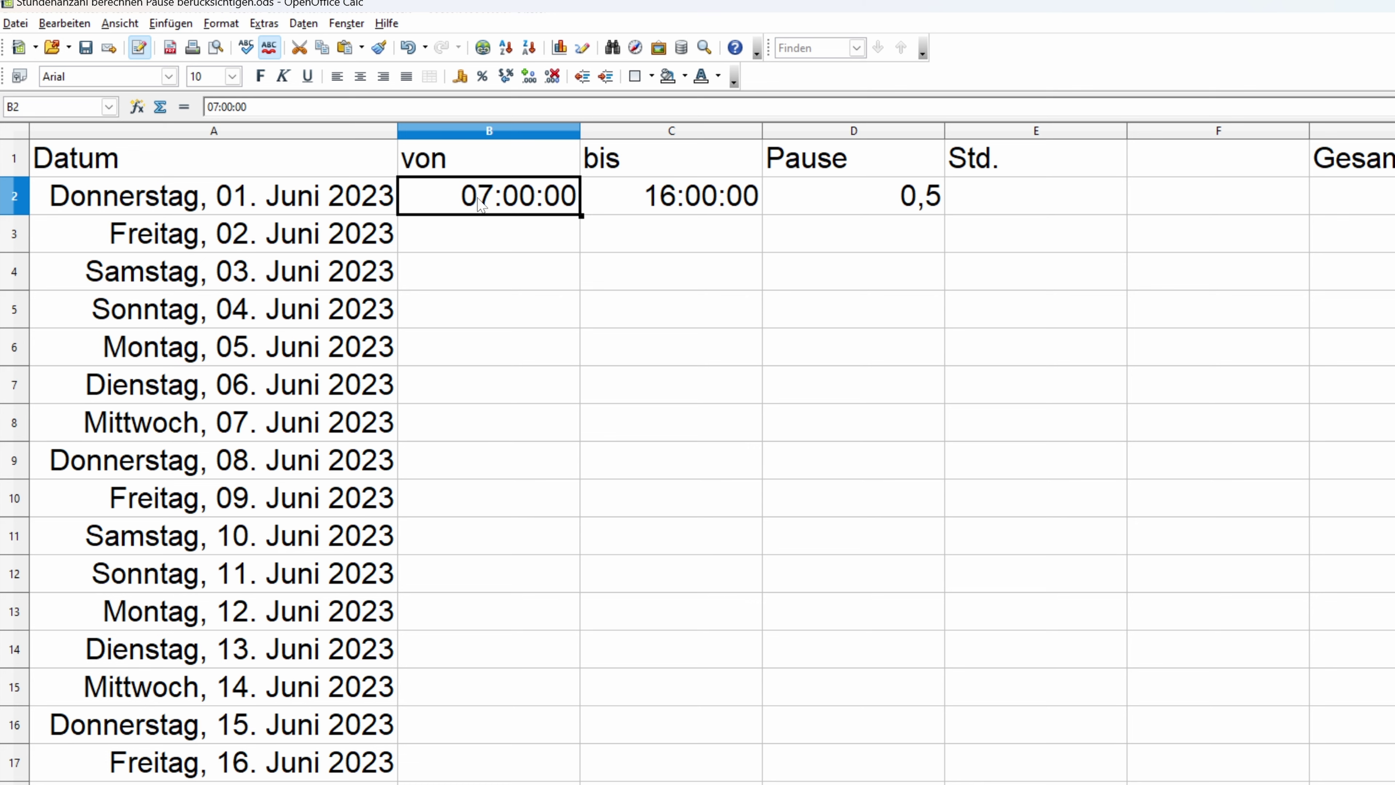
# Step: Format the von and bis cells B2:C31 as times in the 13:37 (HH:MM) format
pyautogui.moveTo(483, 209); pyautogui.dragTo(637, 784)
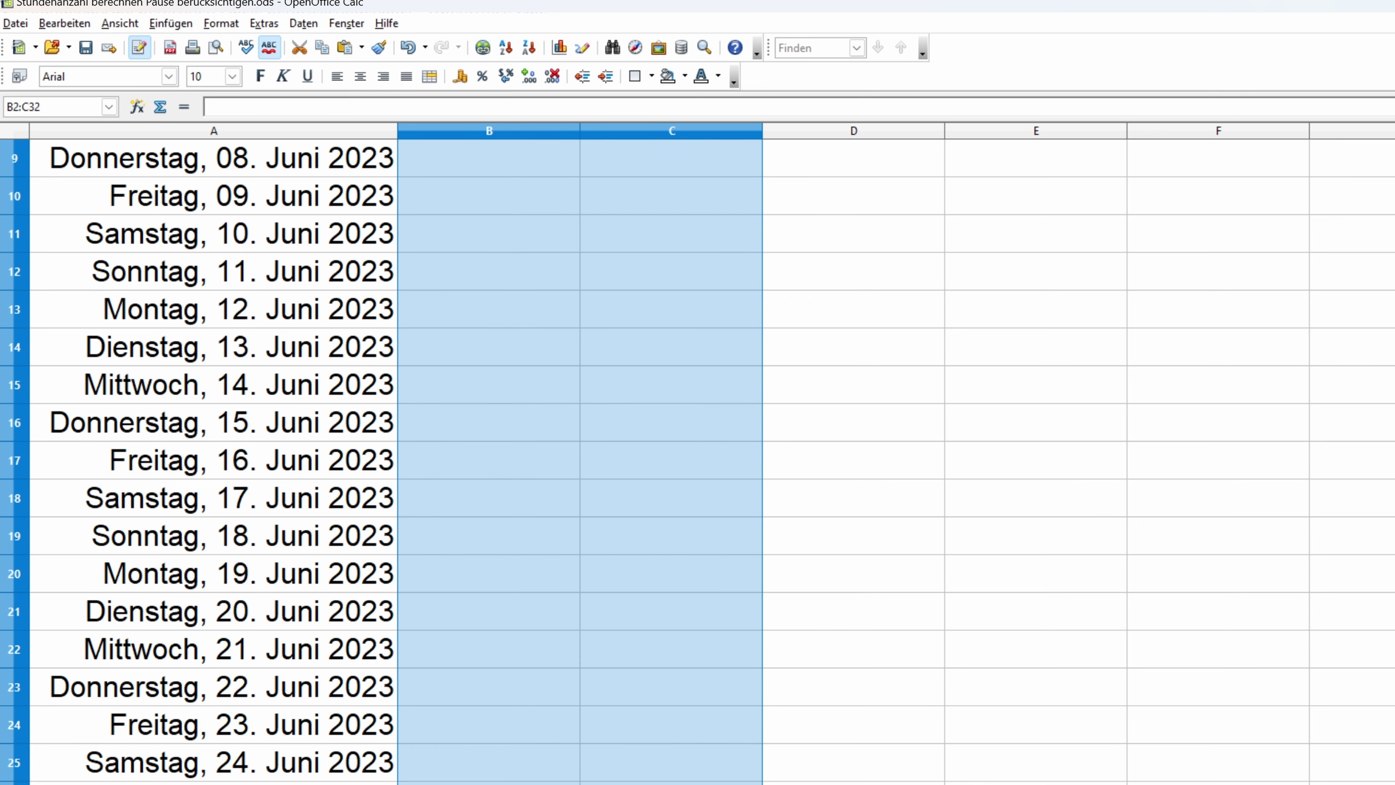
pyautogui.scroll(3, 581, 737)
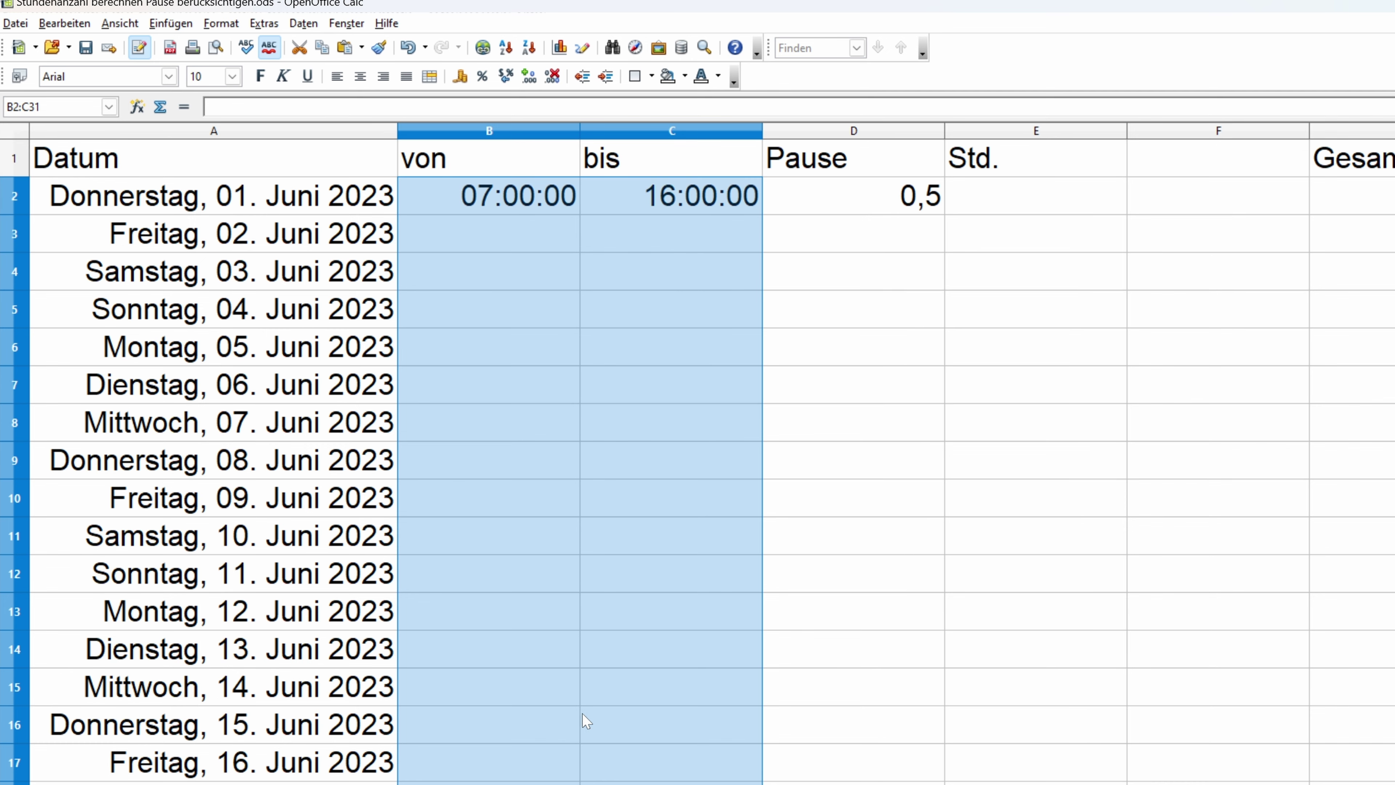
pyautogui.rightClick(556, 334)
pyautogui.click(597, 371)
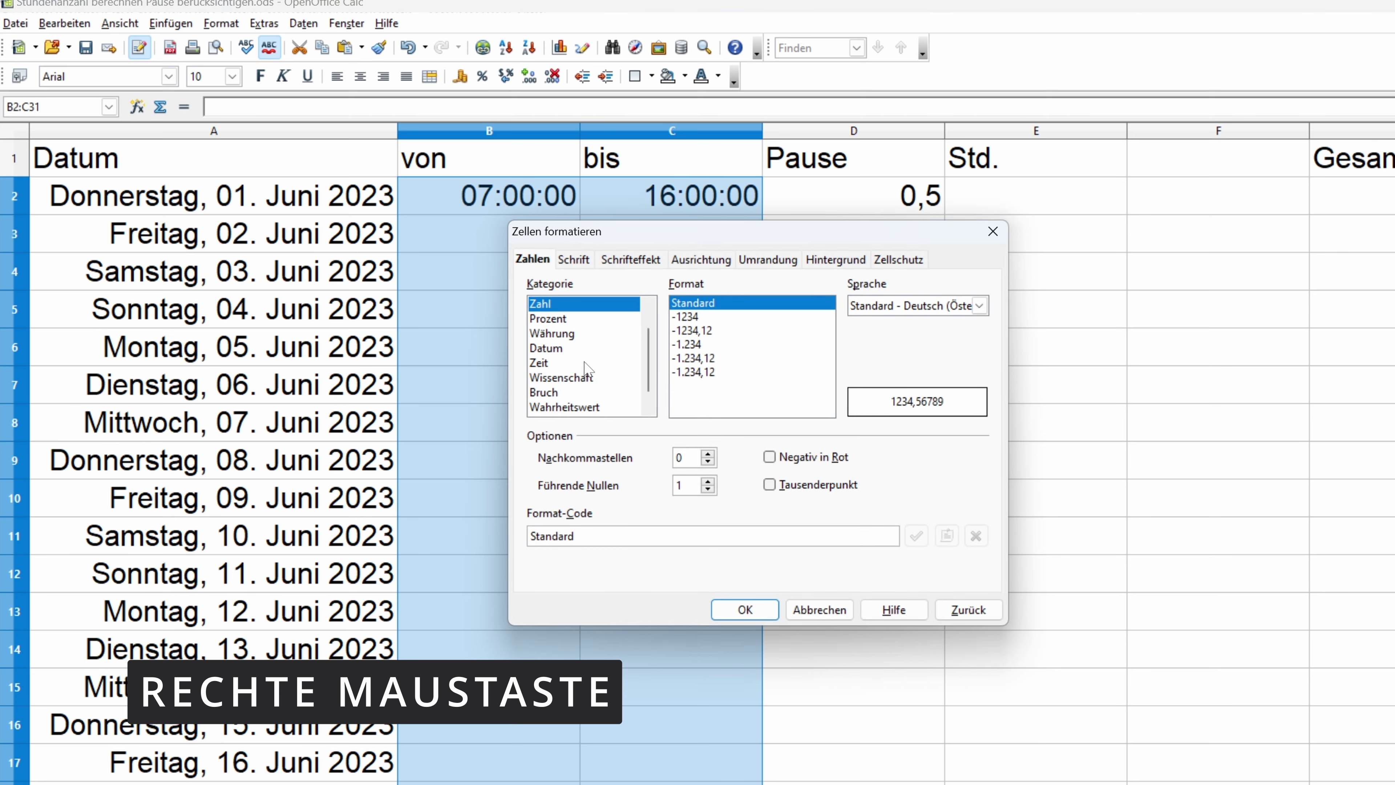
pyautogui.click(562, 349)
pyautogui.click(560, 364)
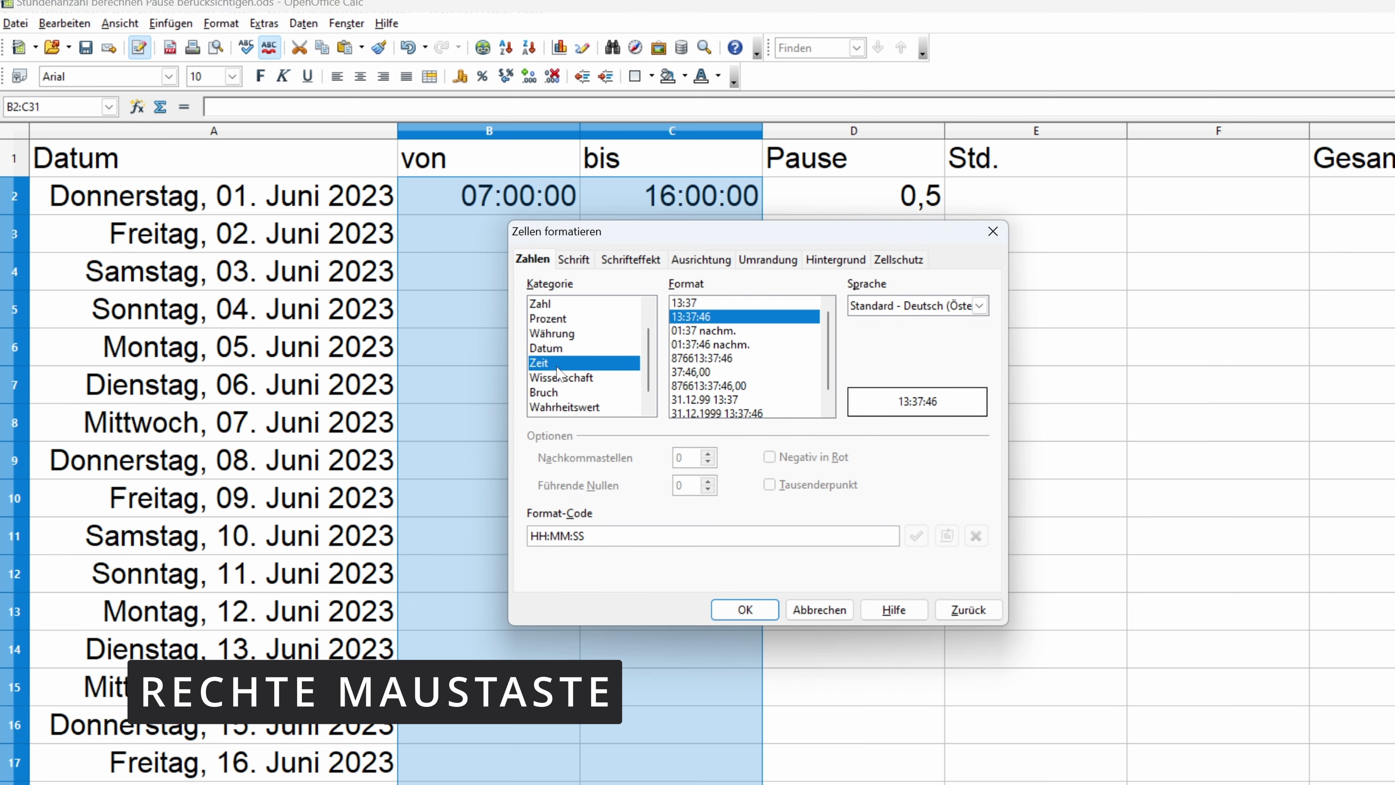
pyautogui.click(694, 303)
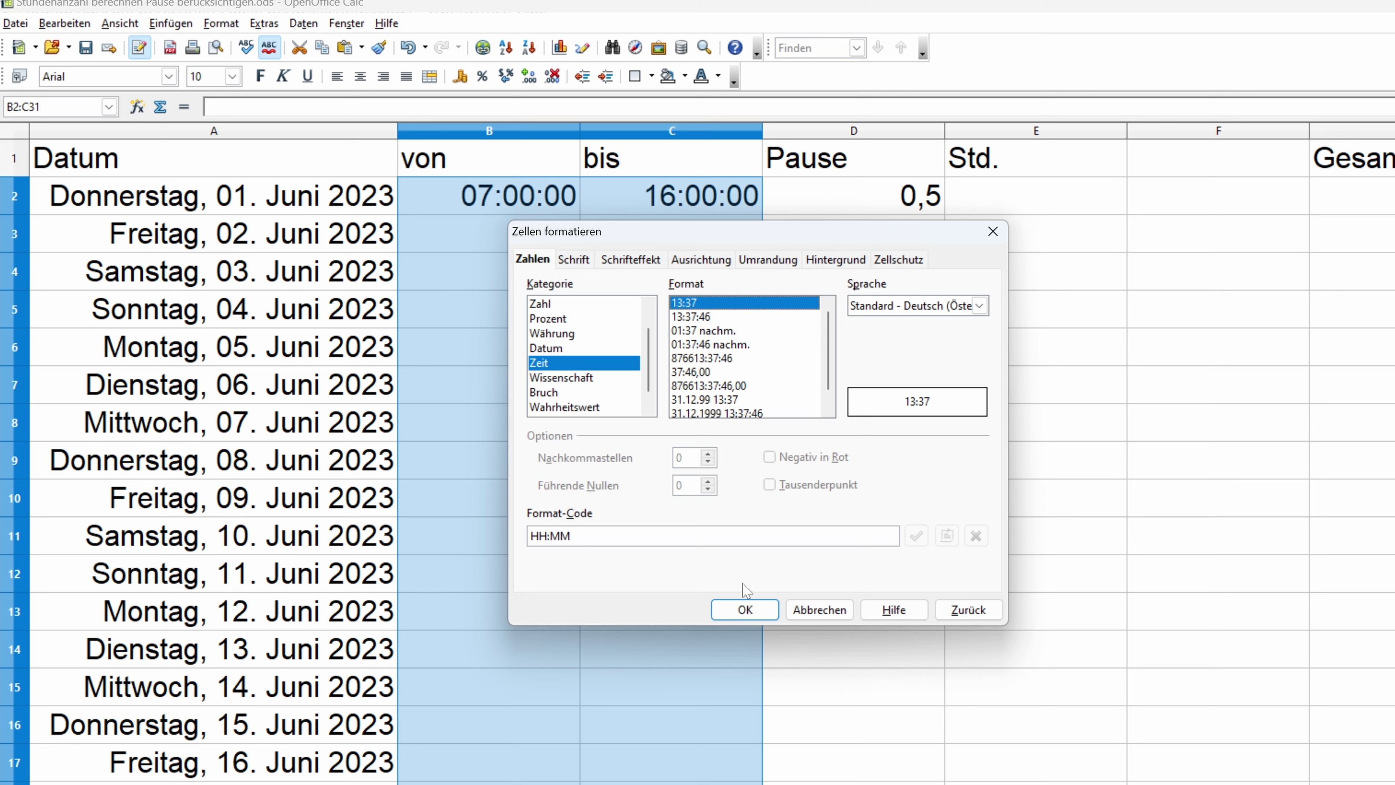
pyautogui.click(745, 609)
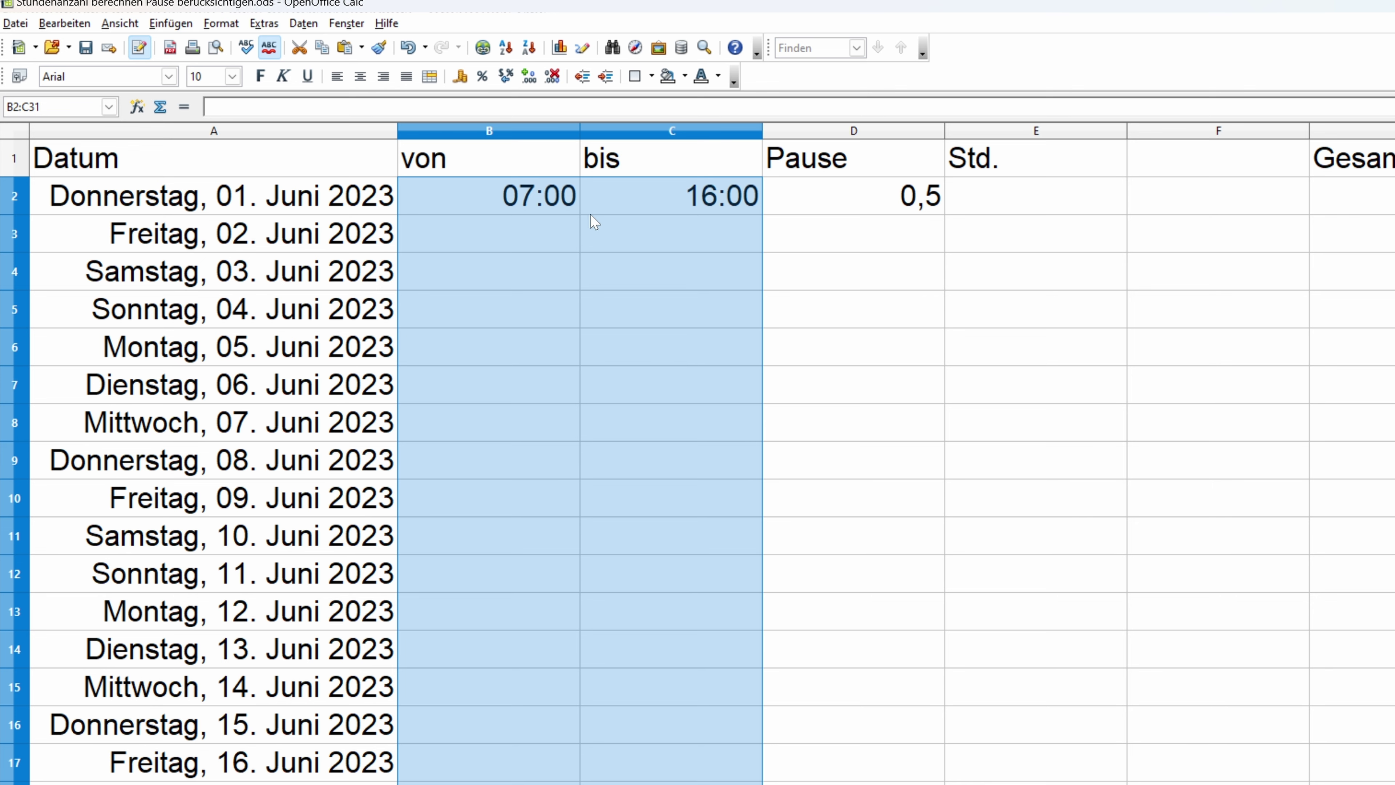
# Step: Enter the formula =(C2-B2)*24-D2 in E2 to calculate the first day's hours minus the break
pyautogui.click(904, 214)
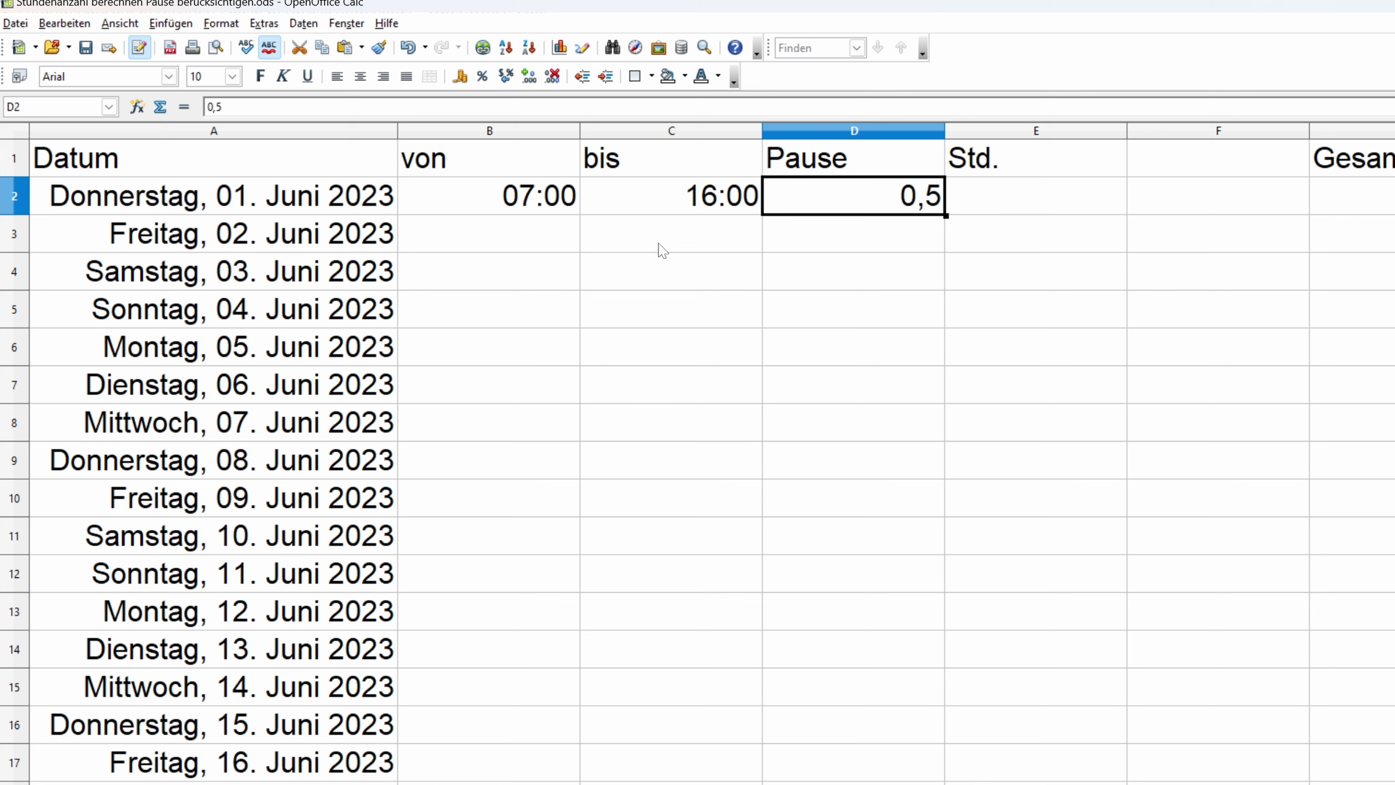
pyautogui.click(983, 213)
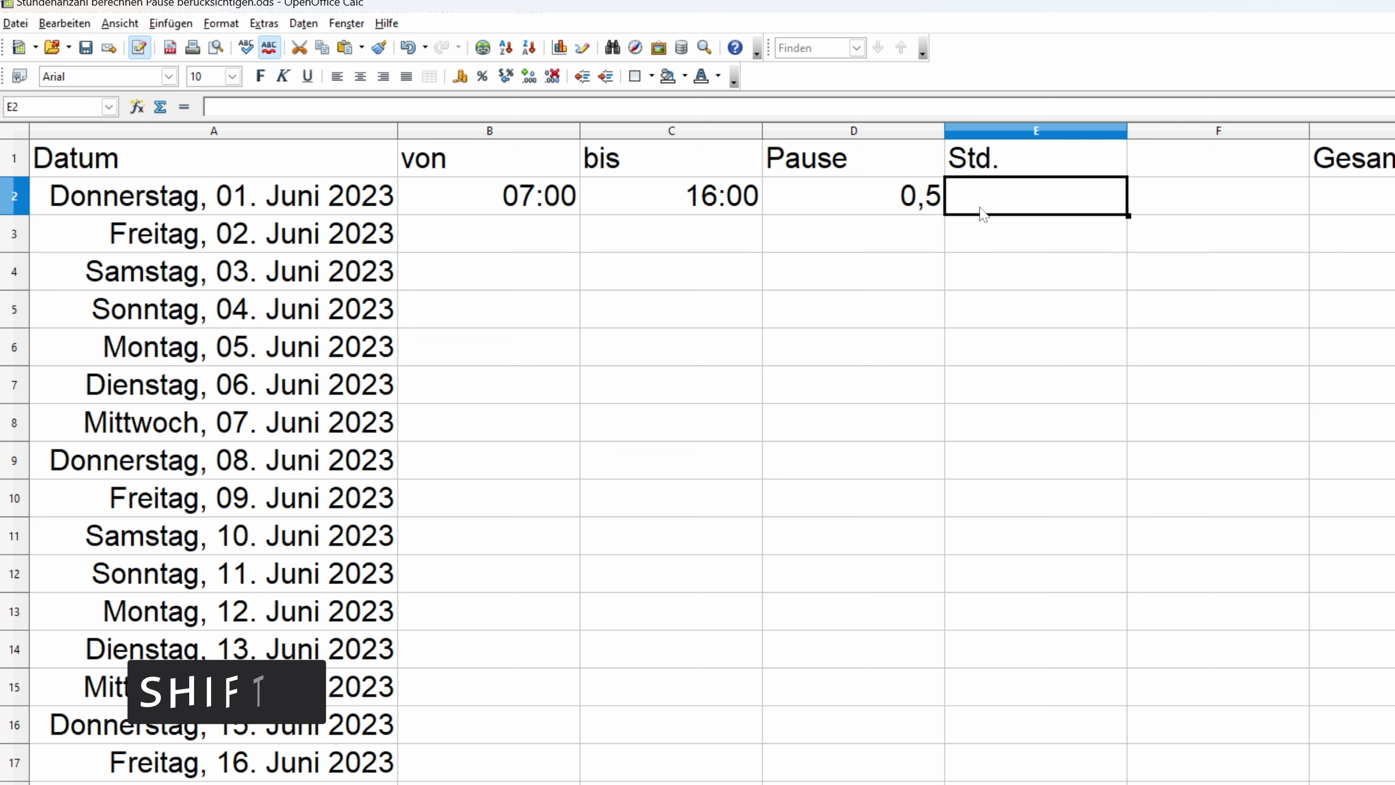
pyautogui.write('=(')
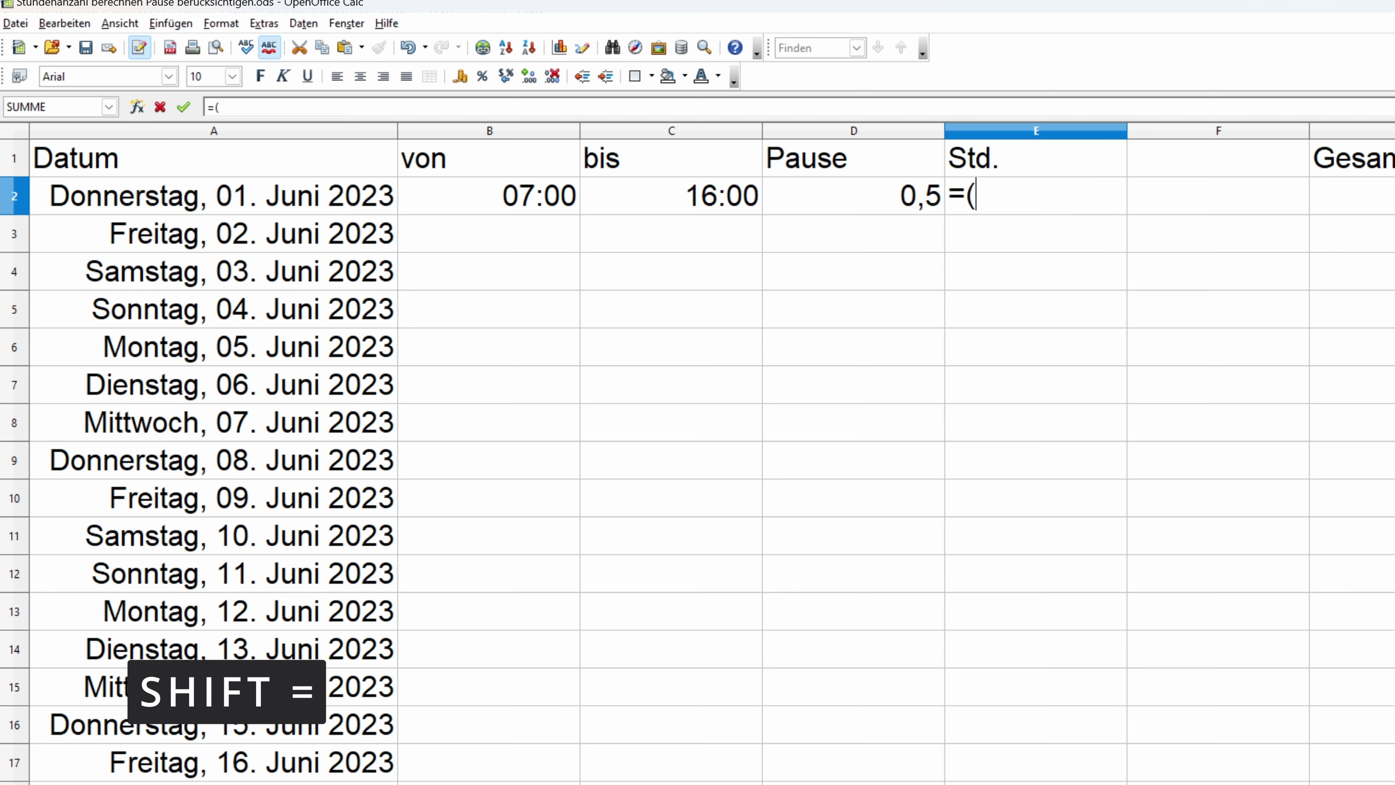
pyautogui.click(728, 202)
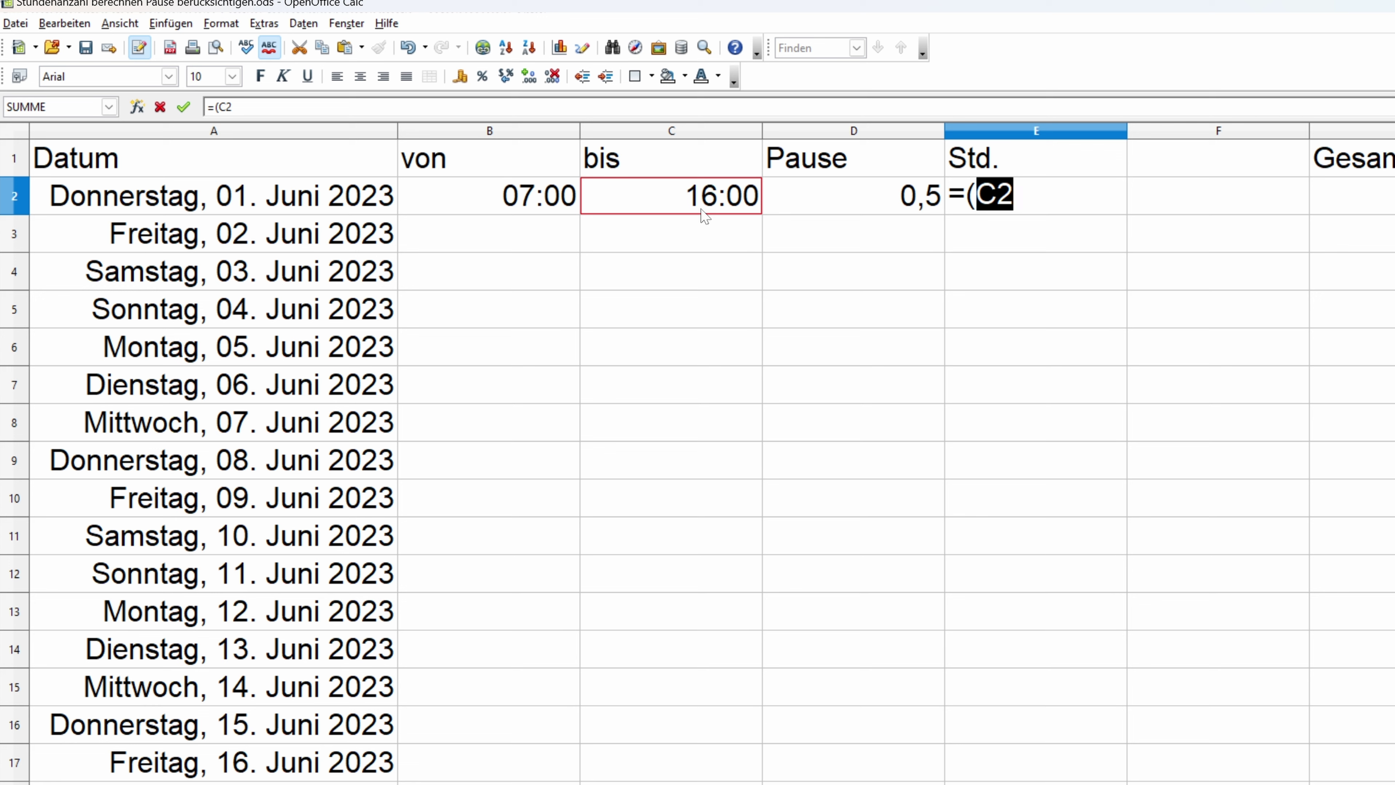
pyautogui.press('shift')
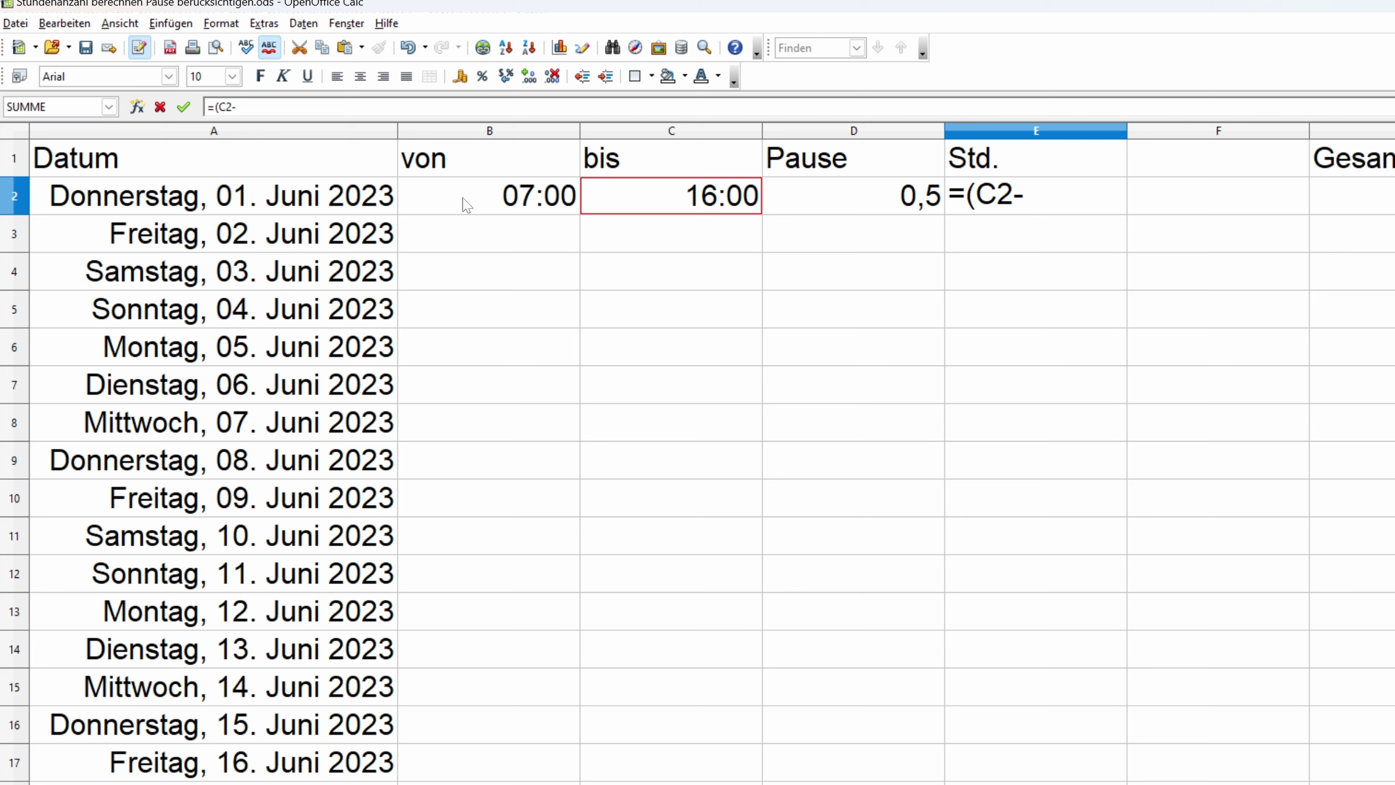
pyautogui.click(466, 205)
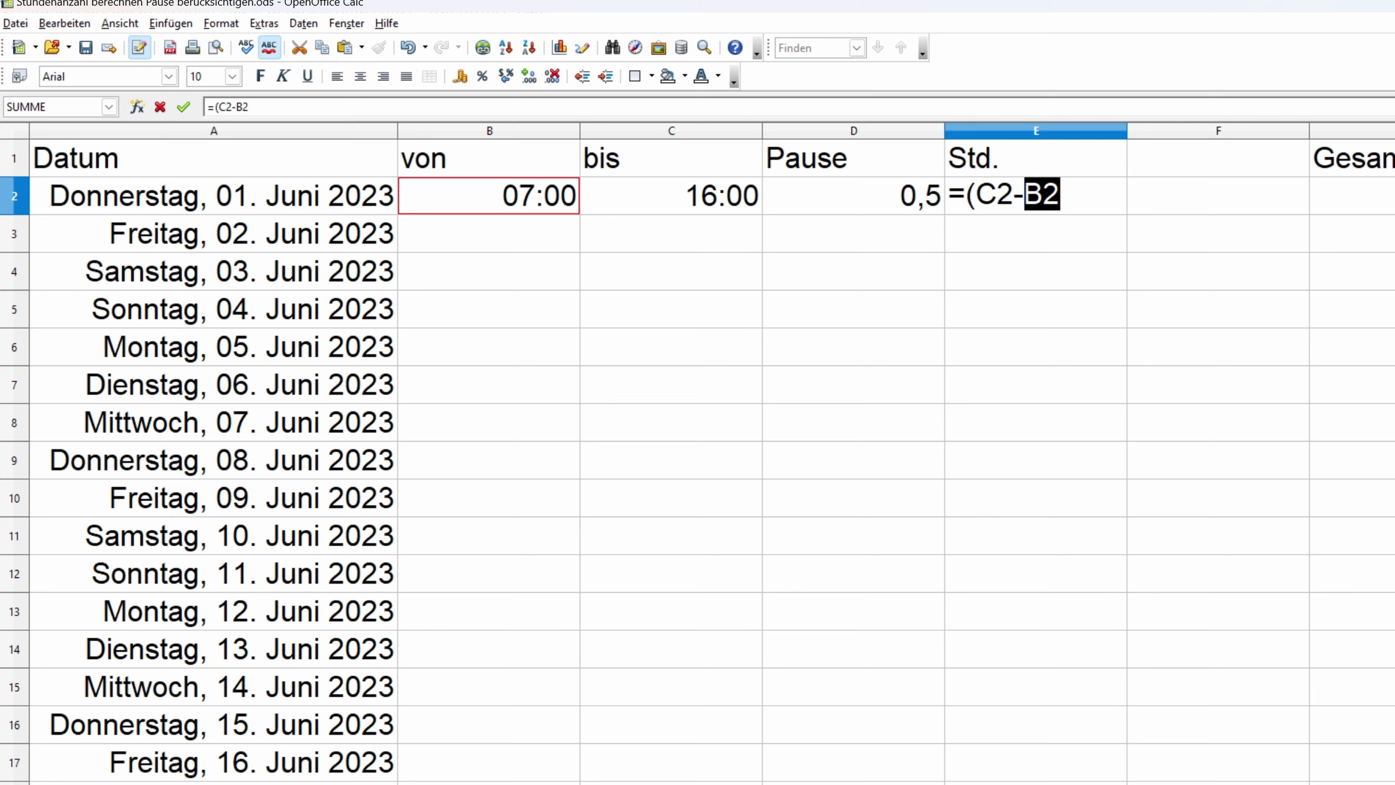
pyautogui.write(')')
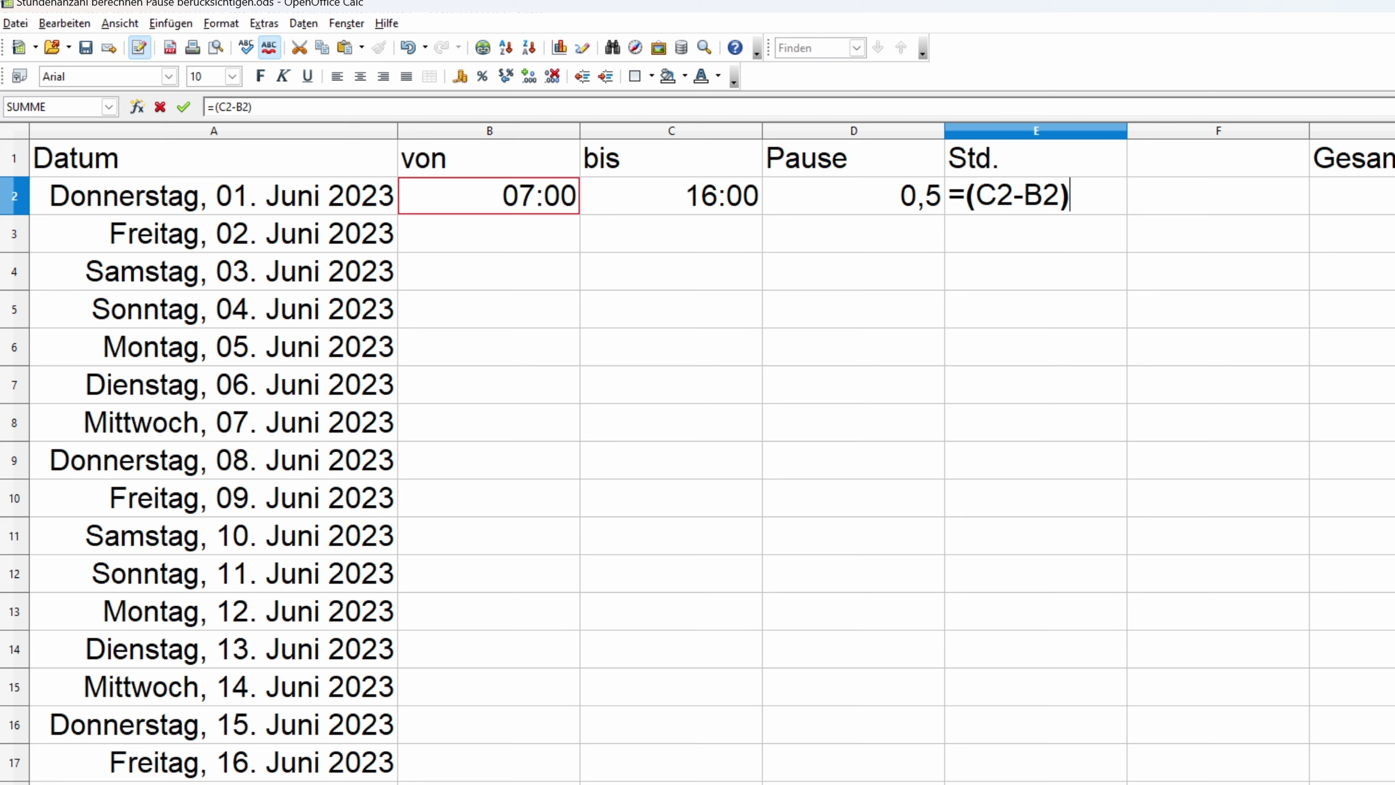
pyautogui.write('*24')
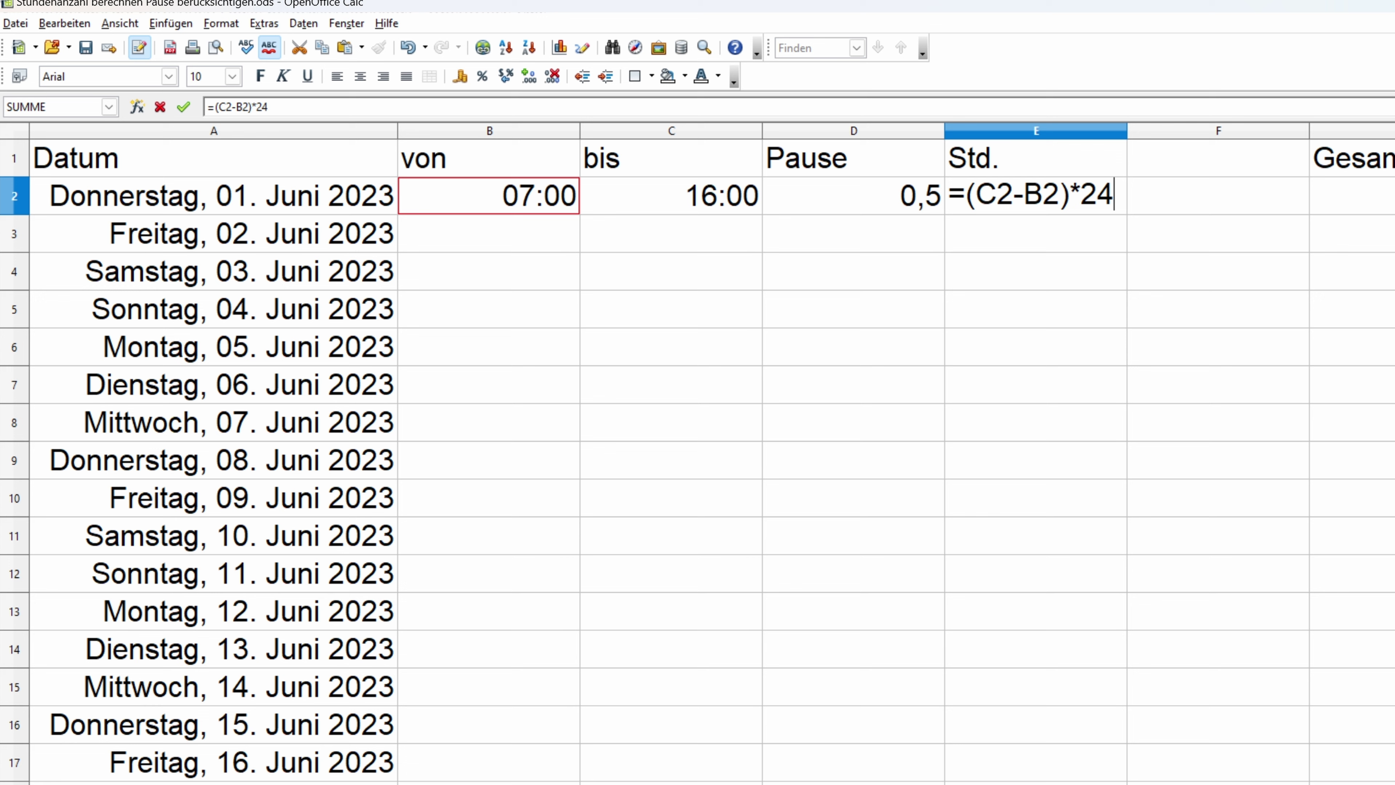
pyautogui.write('-')
pyautogui.click(896, 199)
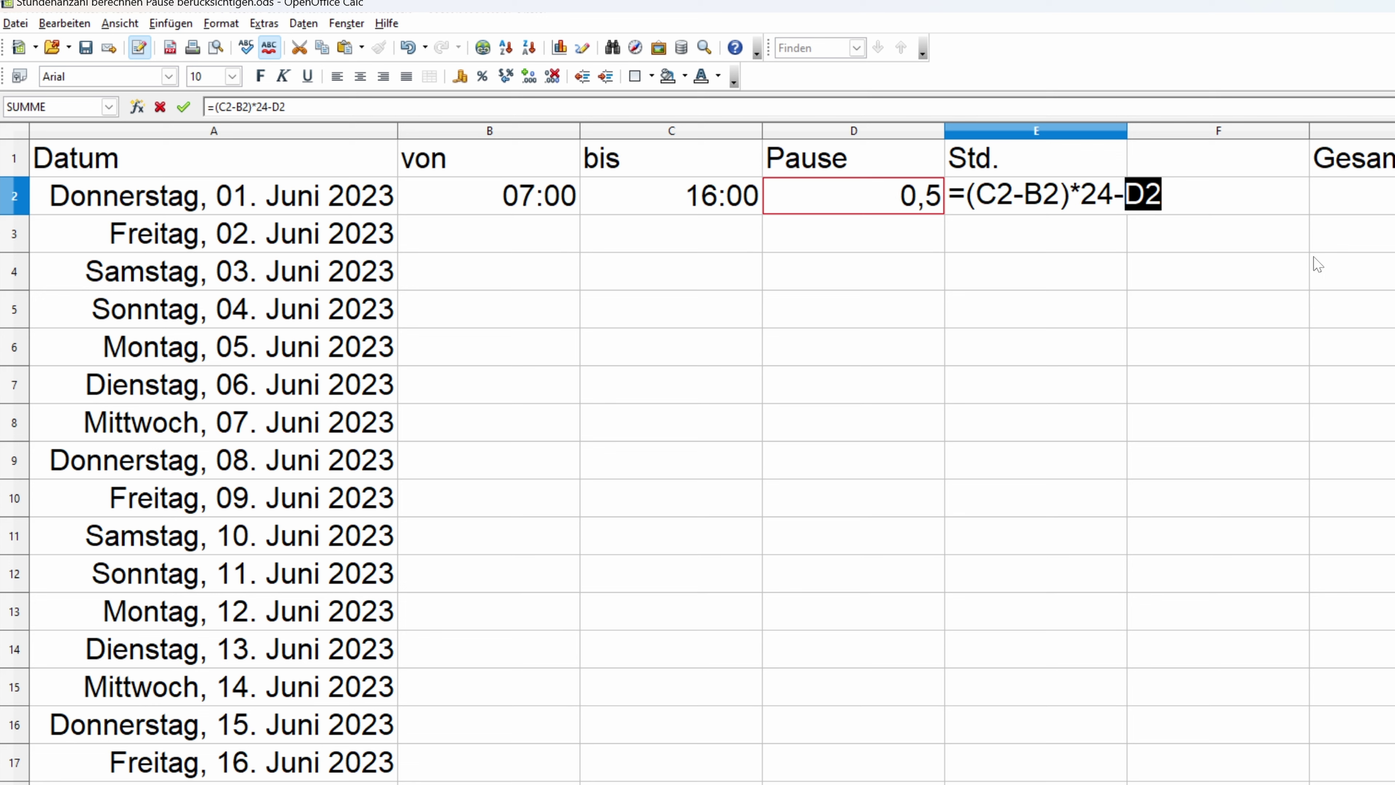
pyautogui.press('Return')
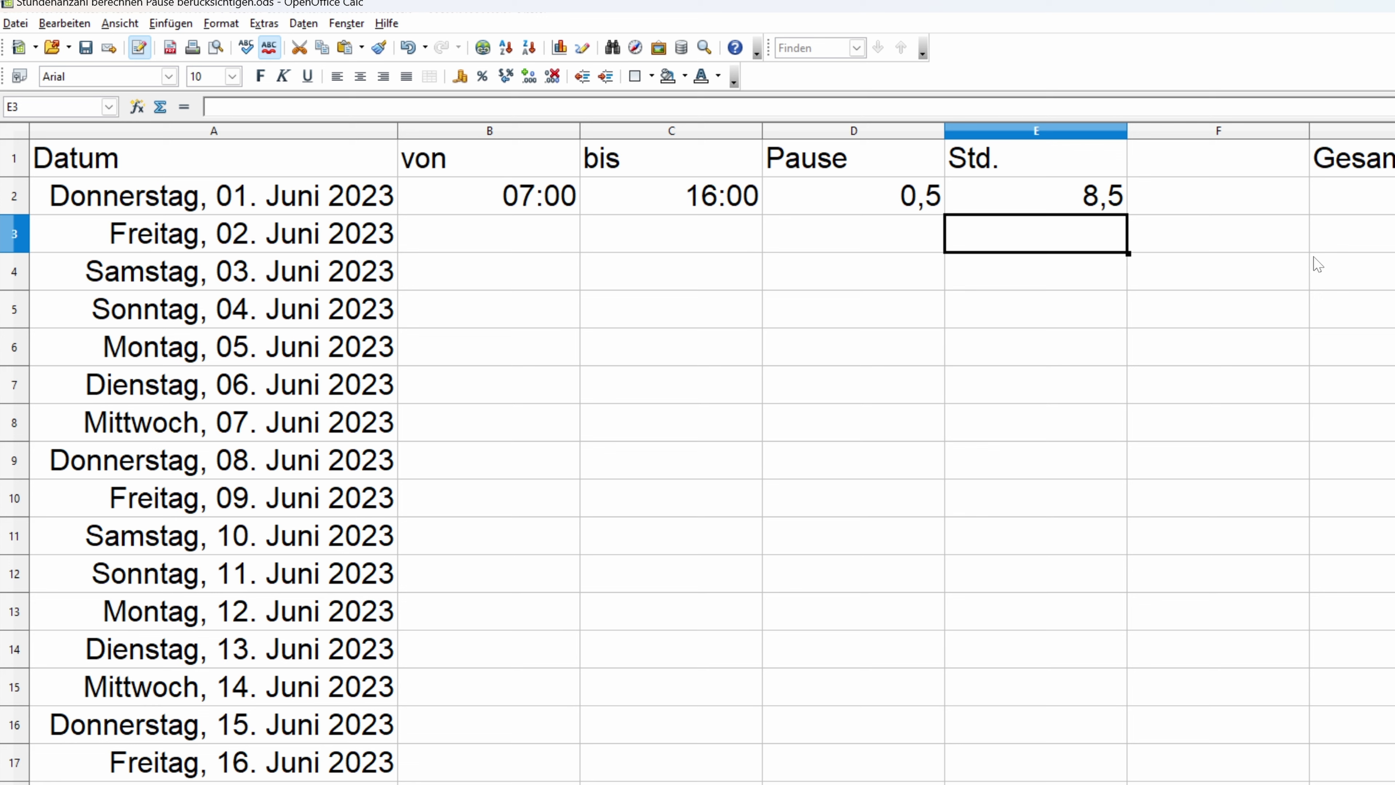
# Step: Format the Std. cell E2 as a number (Zahl) in the Standard format
pyautogui.click(1100, 207)
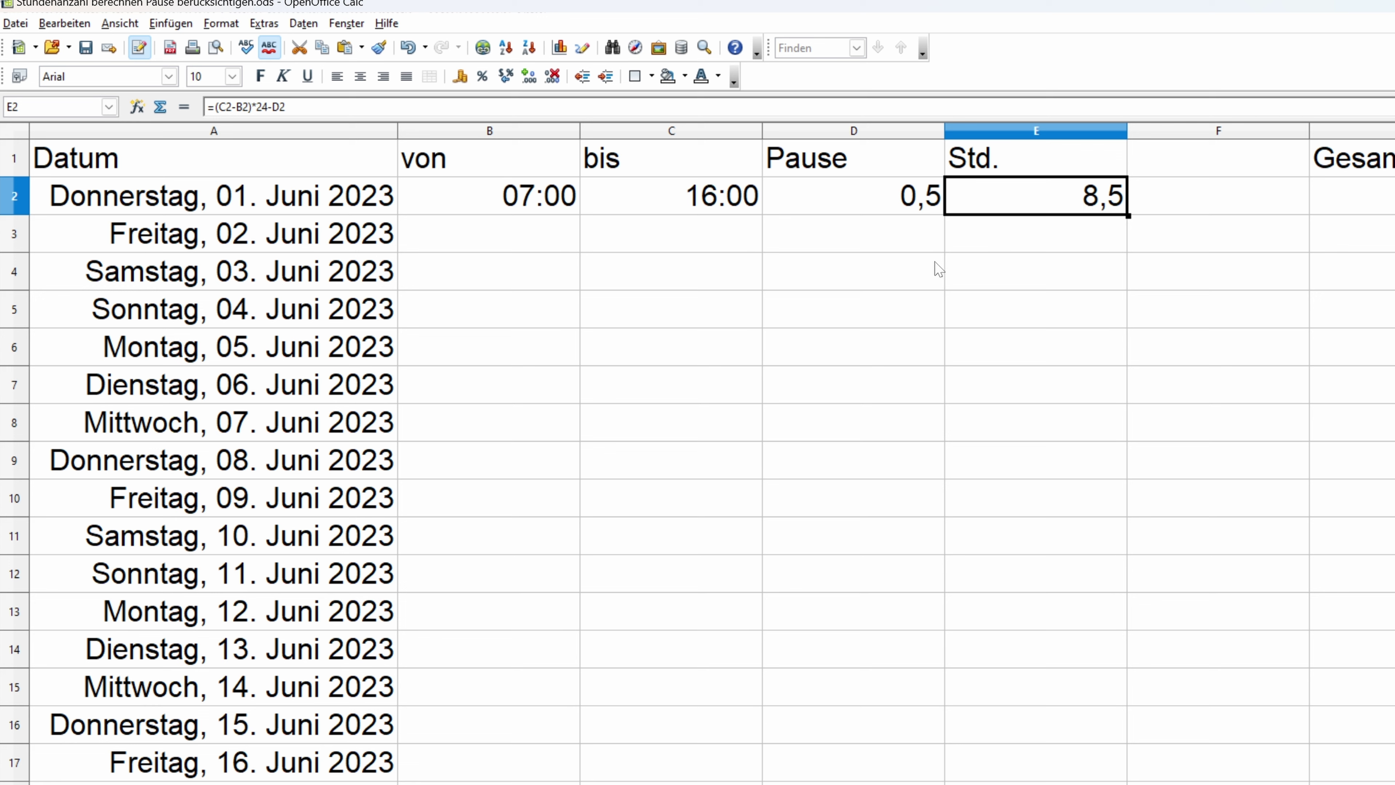
pyautogui.rightClick(1017, 204)
pyautogui.click(1059, 232)
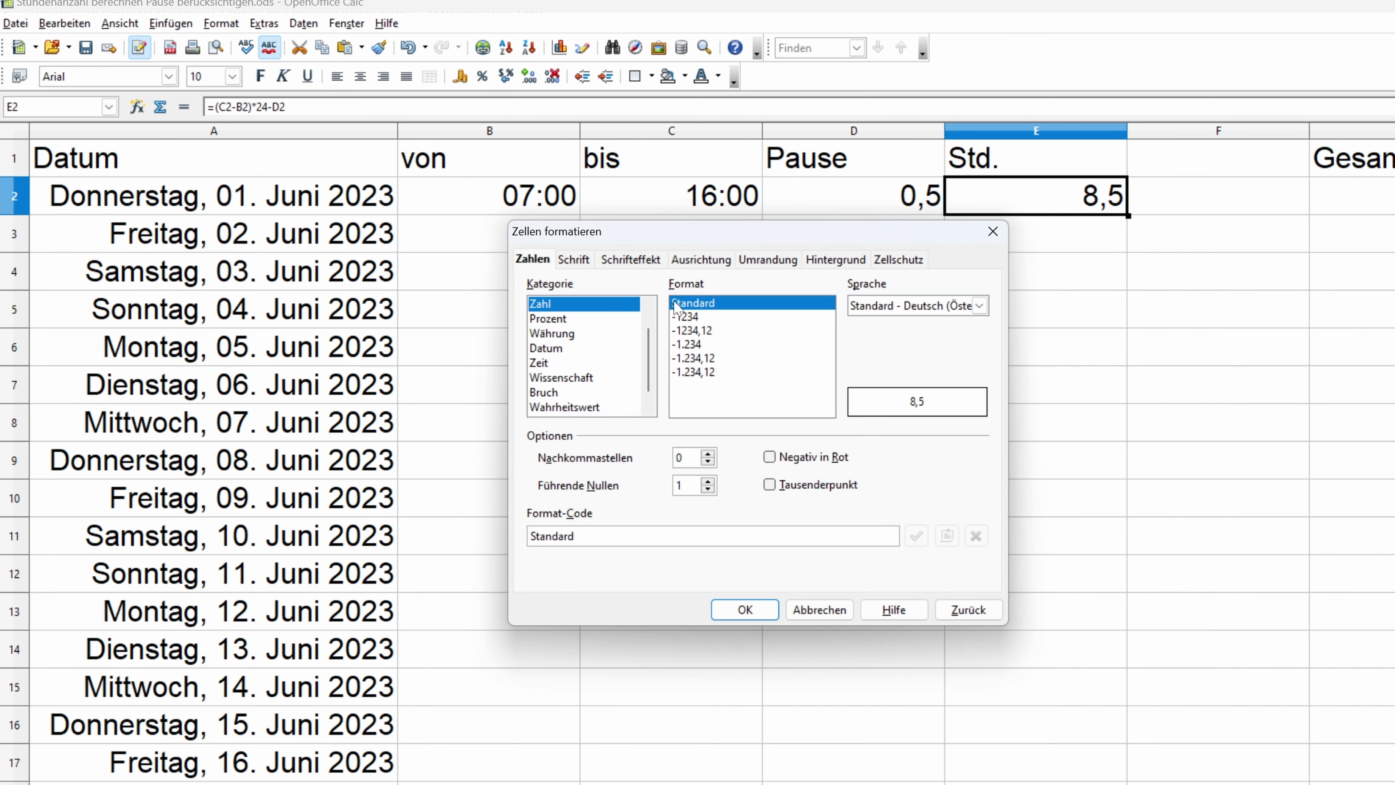
pyautogui.click(746, 610)
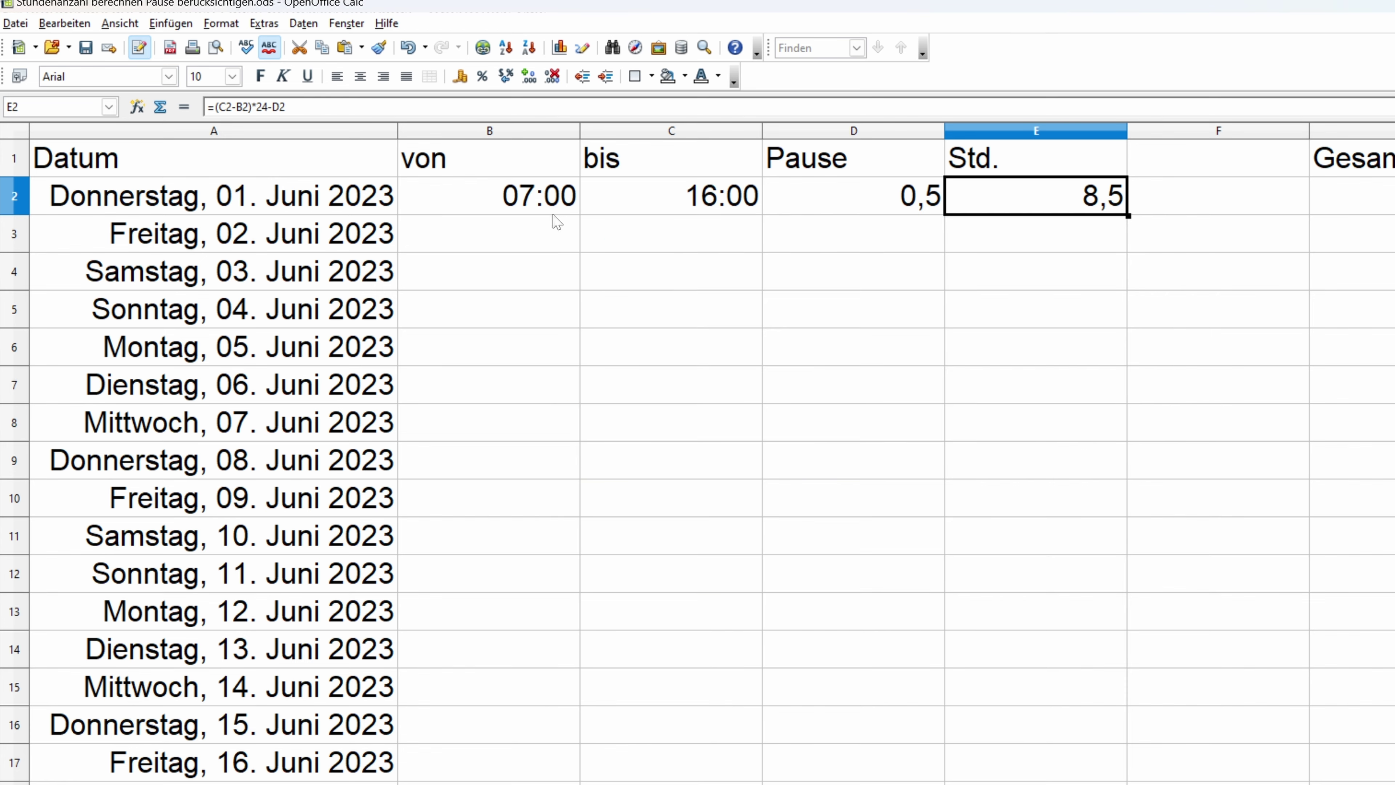
# Step: Copy the first day's times, break and hours formula from B2:E2 unchanged down to row 31
pyautogui.click(560, 194)
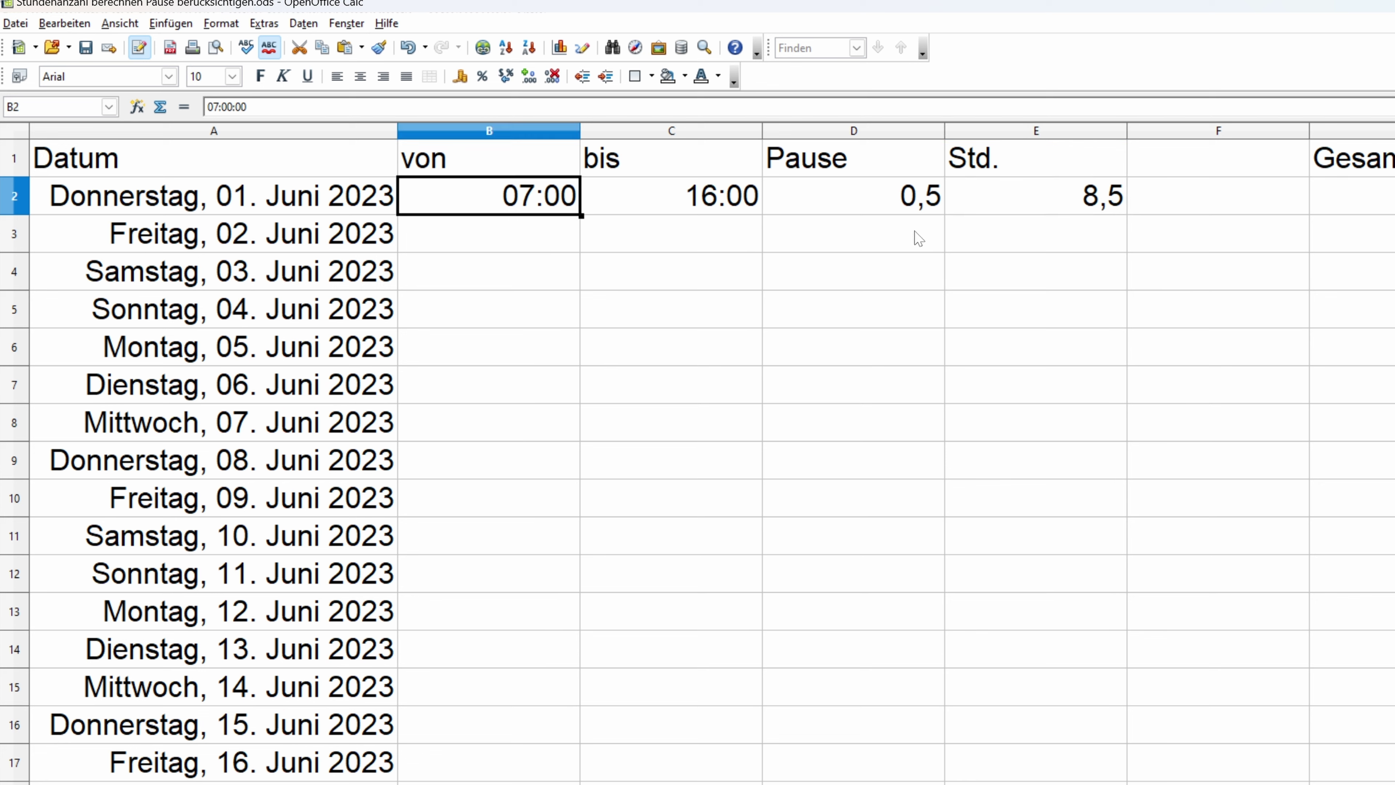
pyautogui.keyDown('shift'); pyautogui.click(990, 198); pyautogui.keyUp('shift')
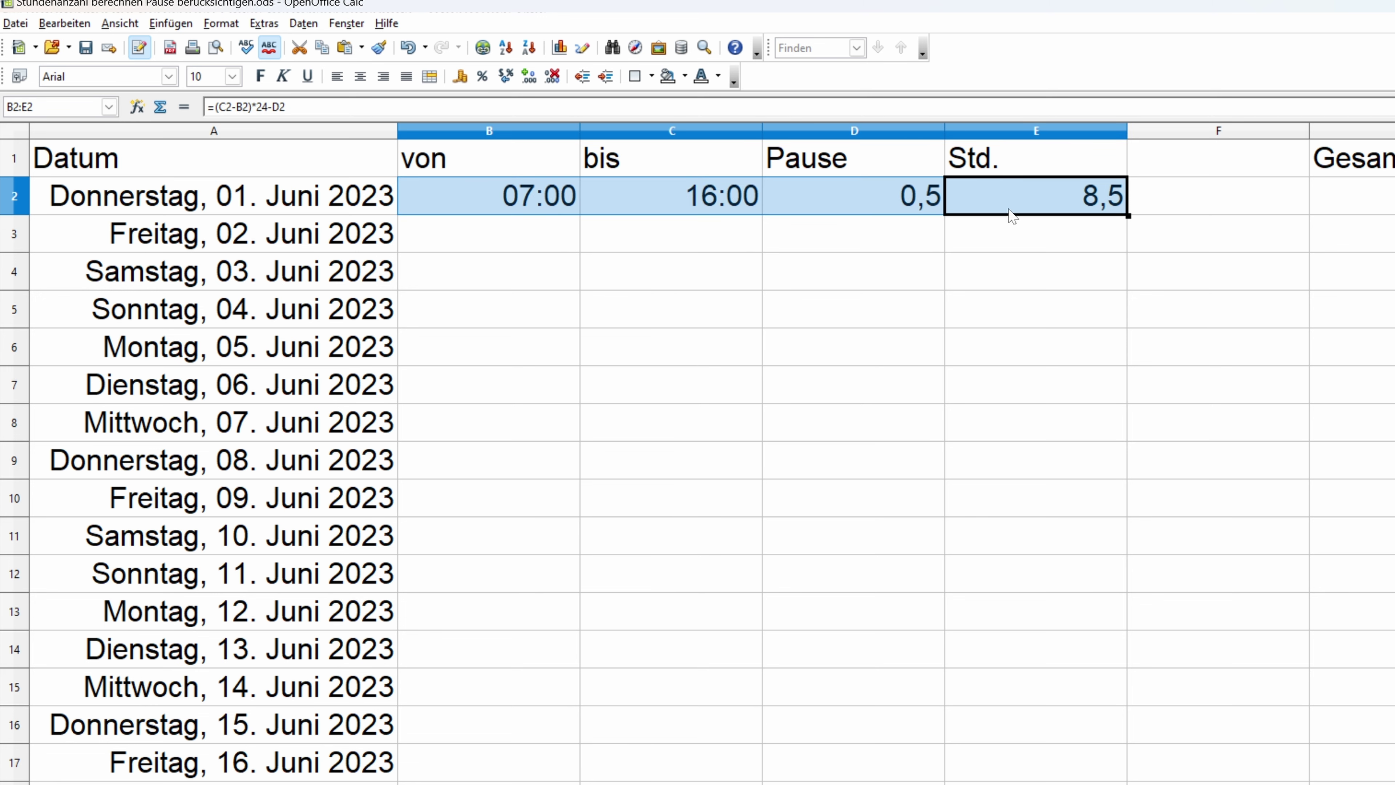
pyautogui.press('ctrl')
pyautogui.moveTo(1128, 216); pyautogui.dragTo(1142, 783)
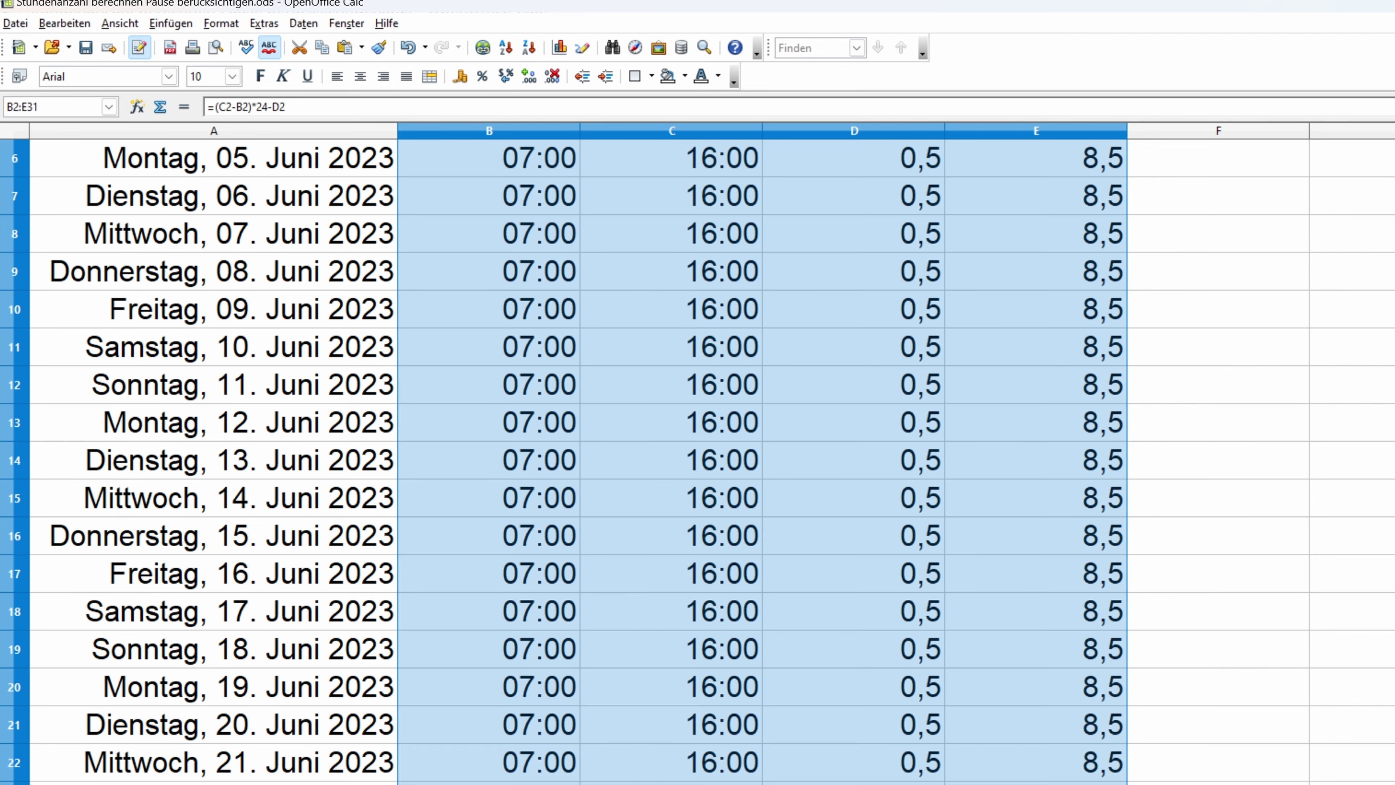
pyautogui.scroll(2, 698, 456)
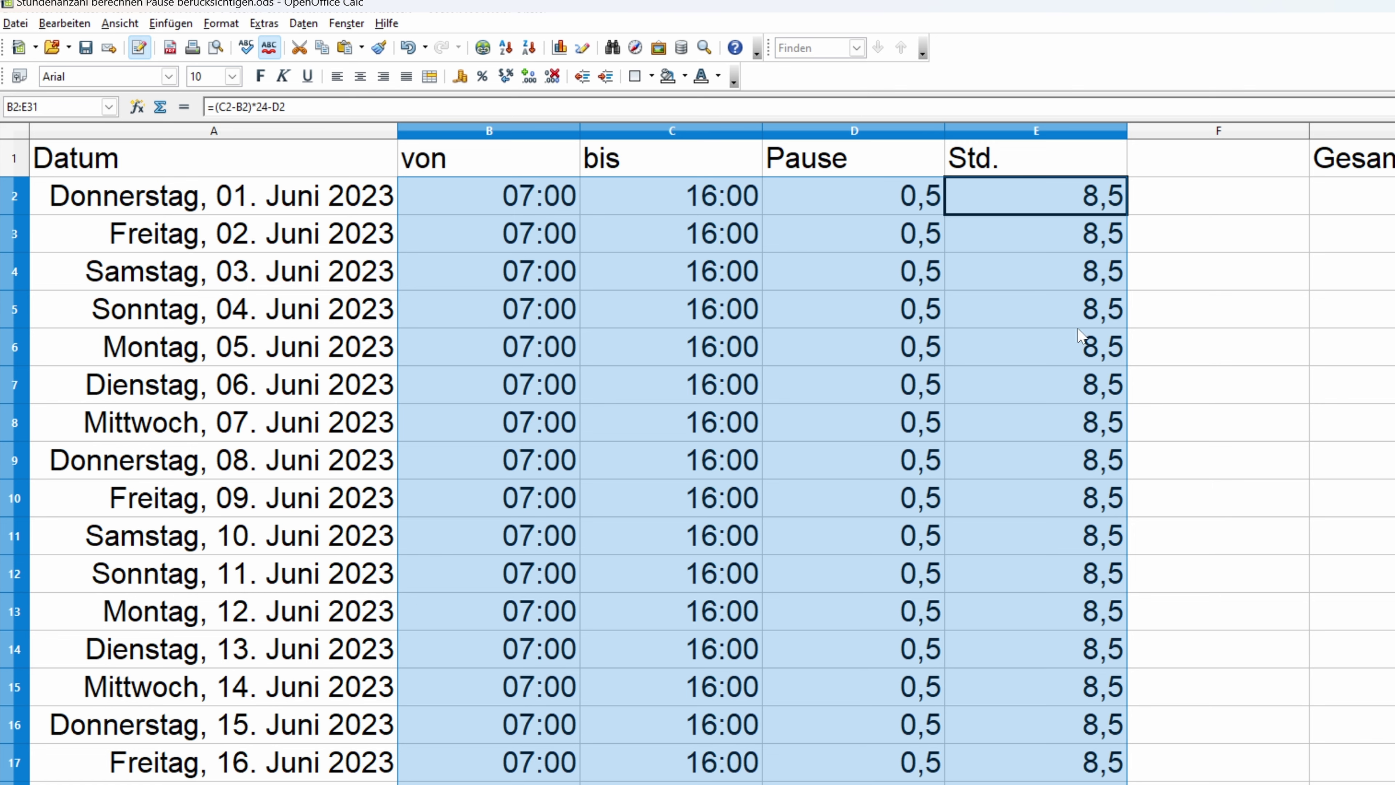
pyautogui.click(1215, 395)
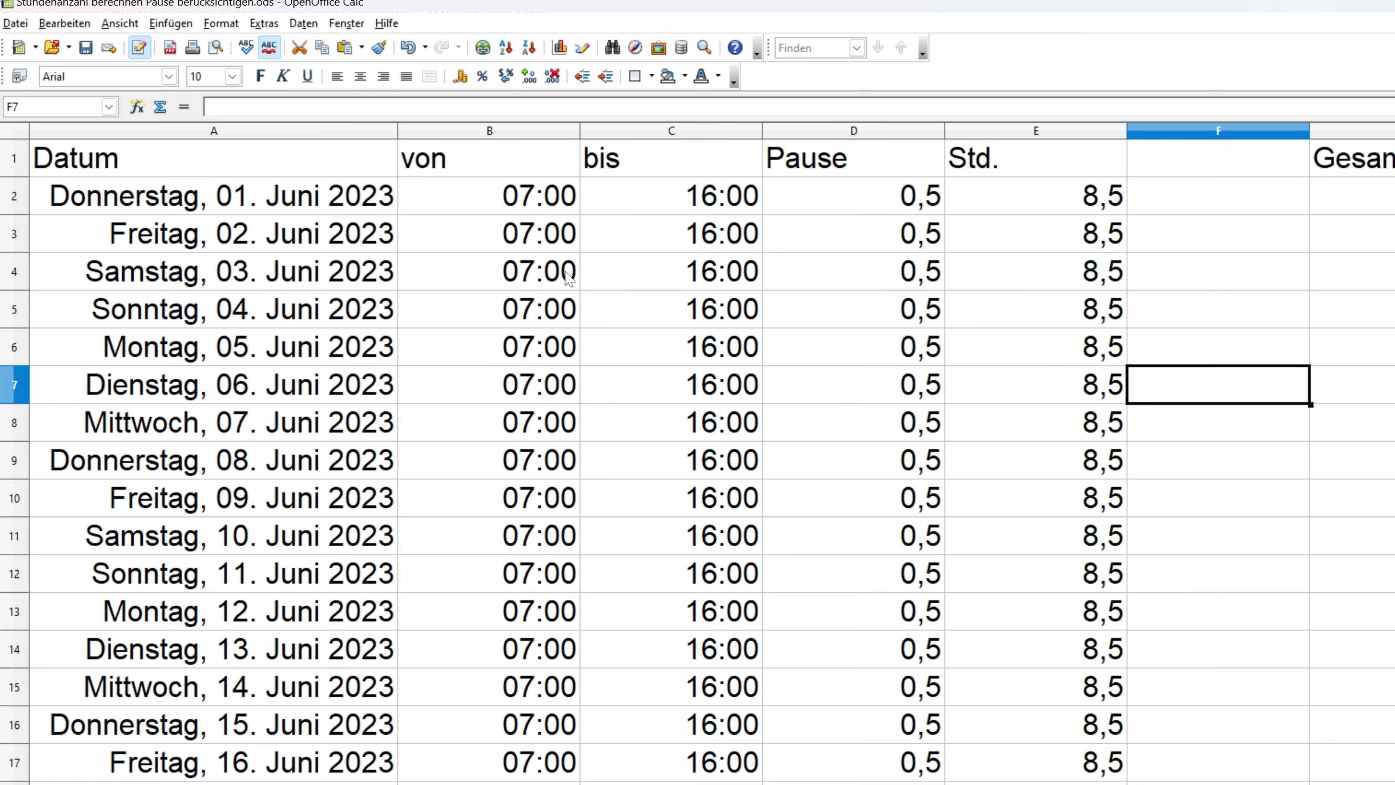
# Step: Change the entry for 02. Juni in row 3 to von 06:00 and Pause 0,75
pyautogui.click(551, 233)
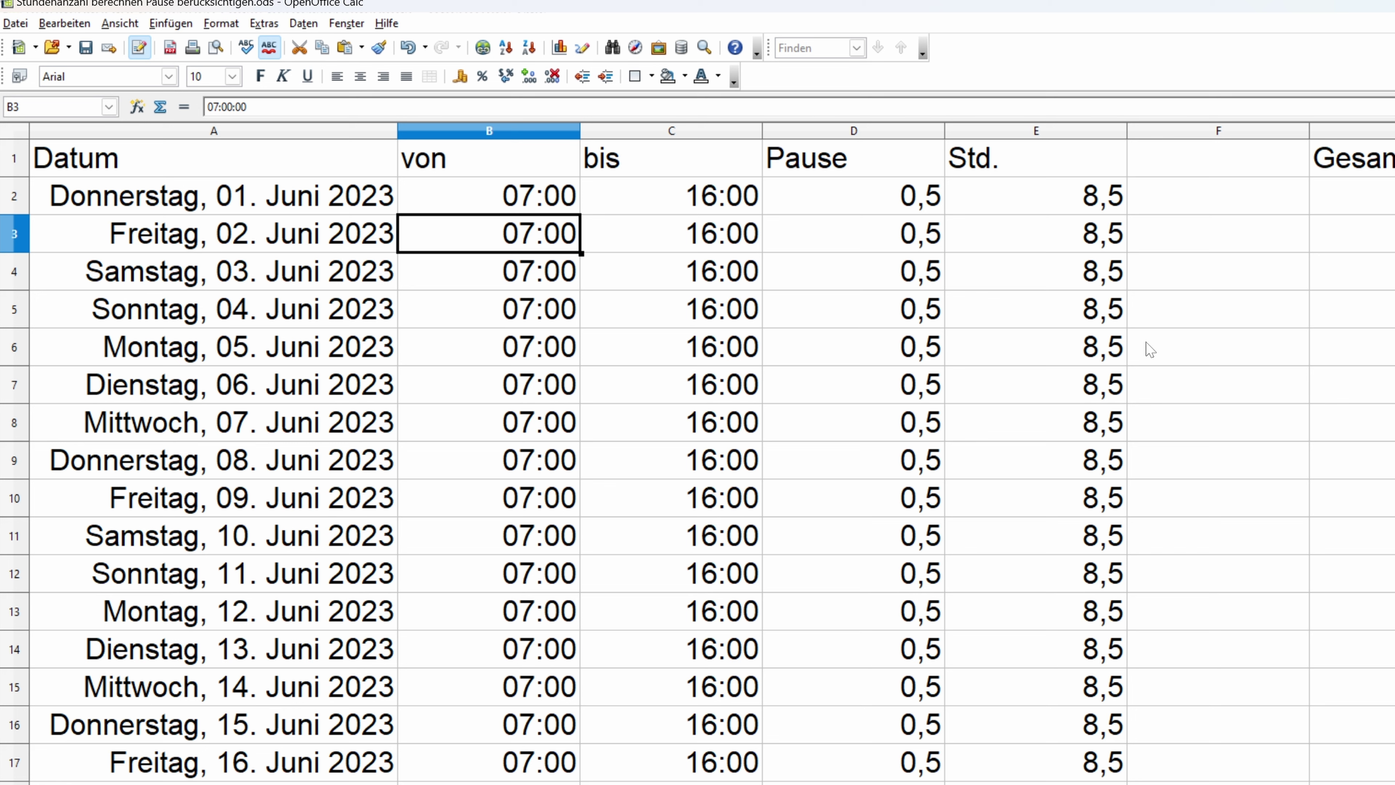
pyautogui.write('06')
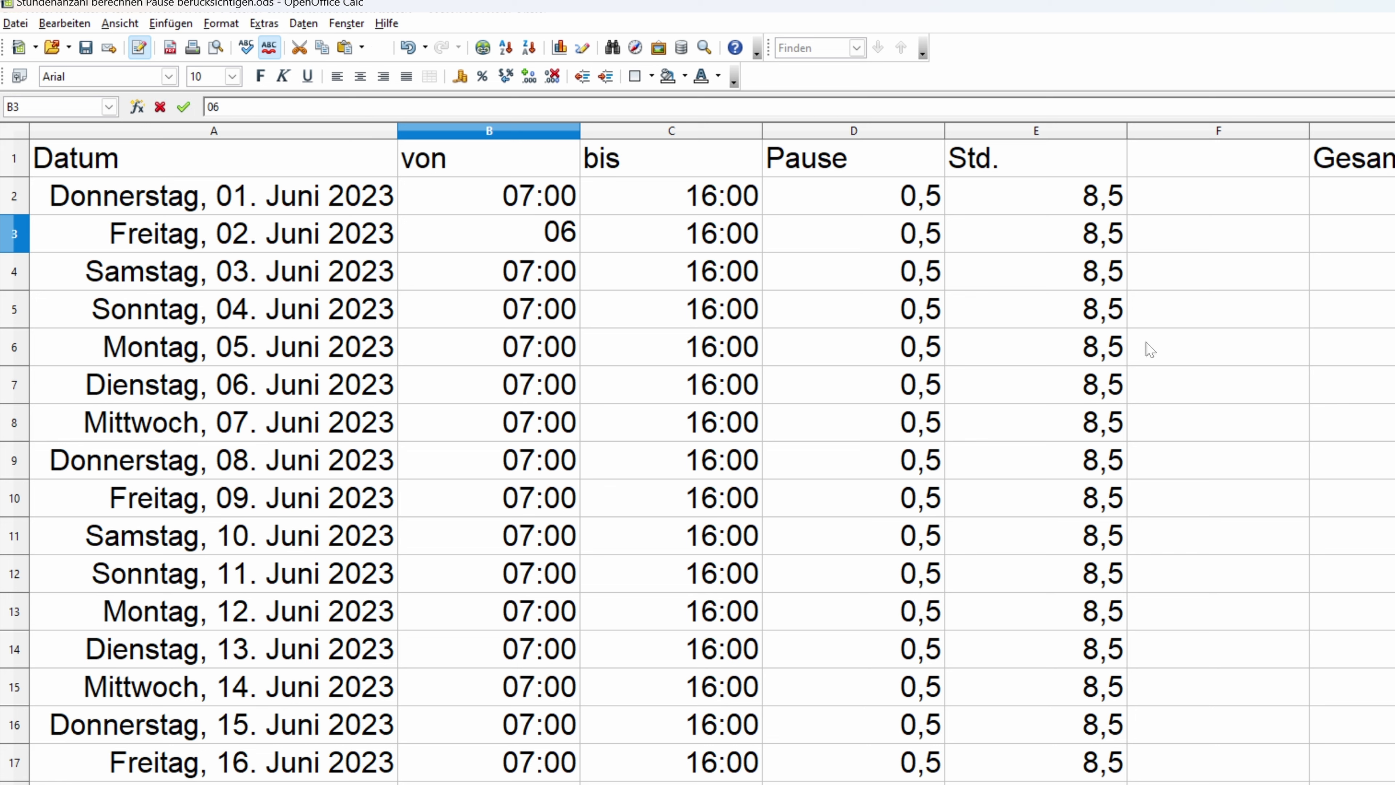
pyautogui.write(':00')
pyautogui.press('Return')
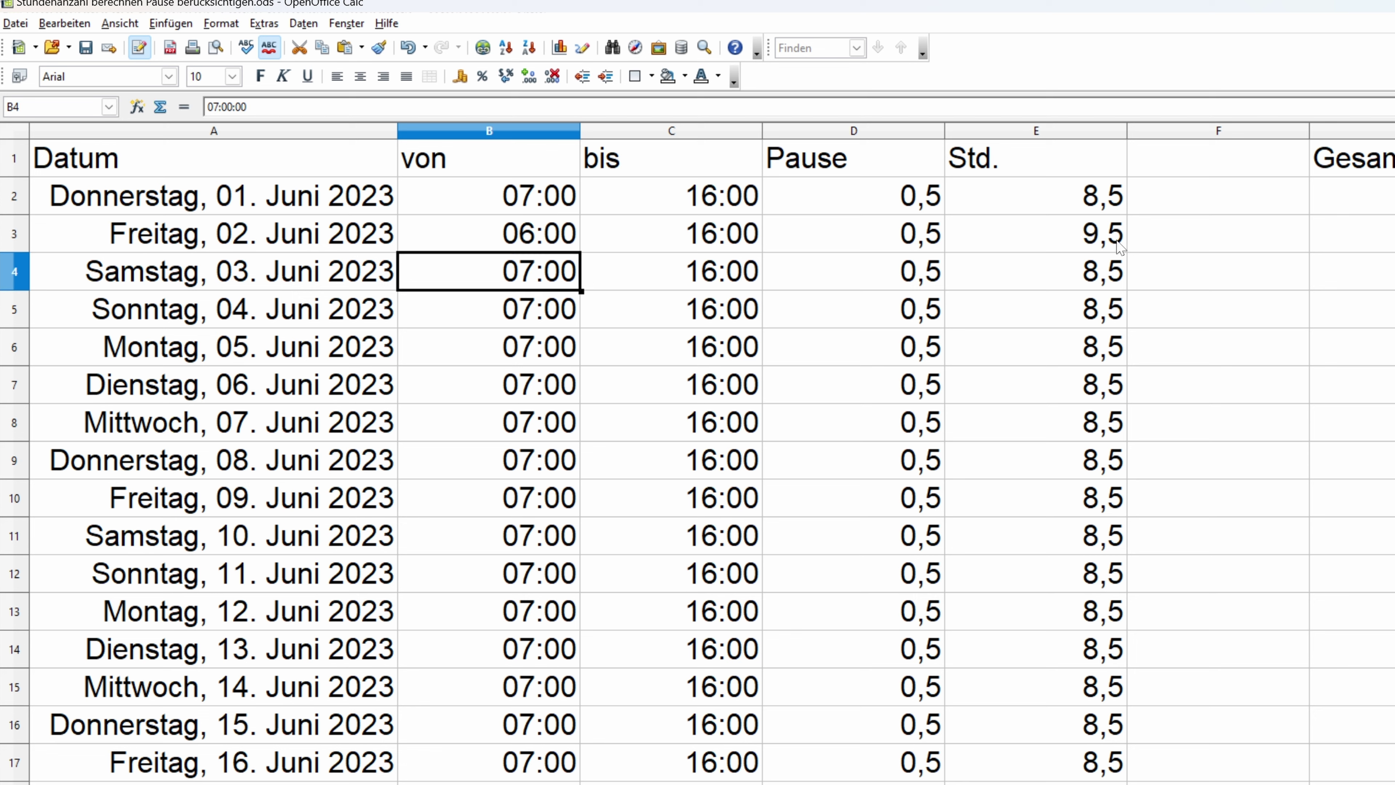
pyautogui.press('Up')
pyautogui.press('Right')
pyautogui.press('Right')
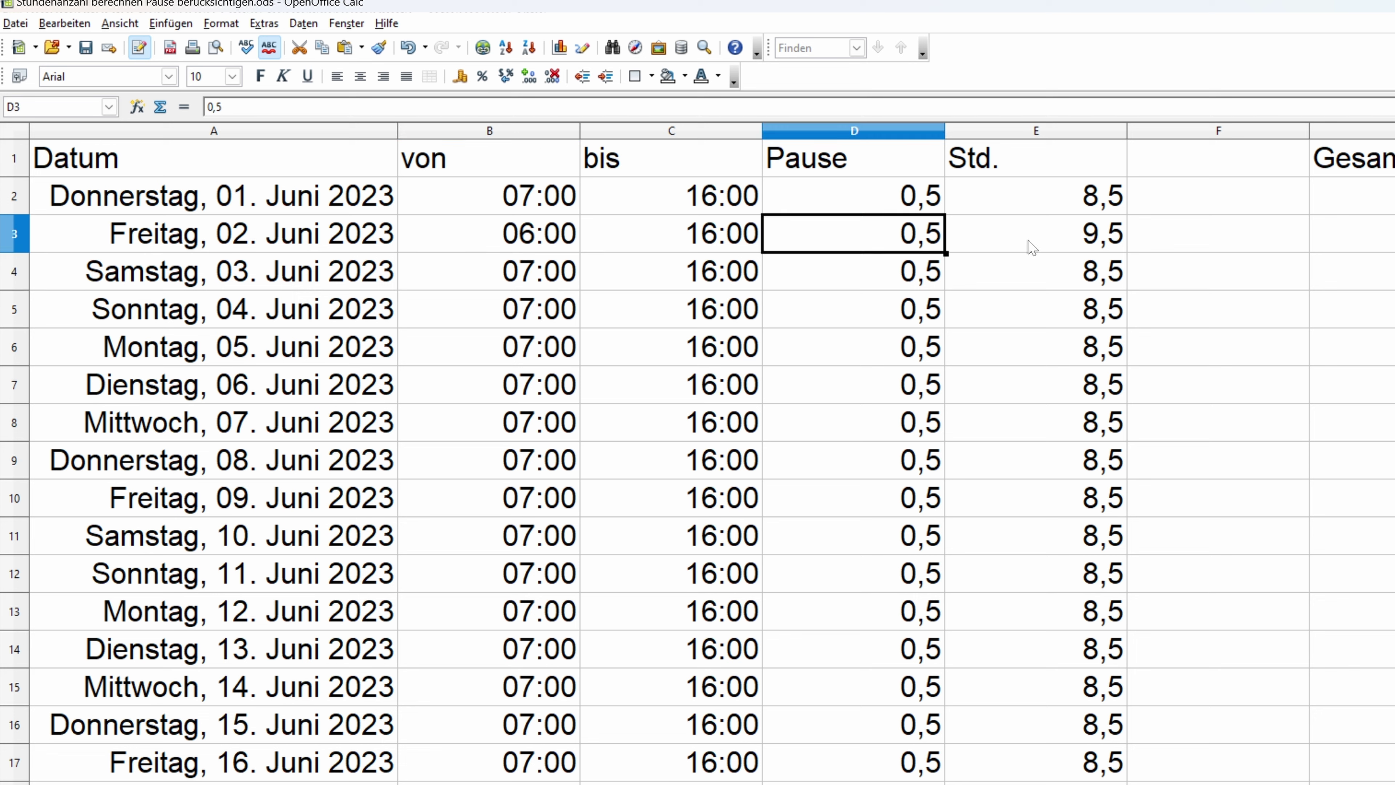
pyautogui.write('0,75')
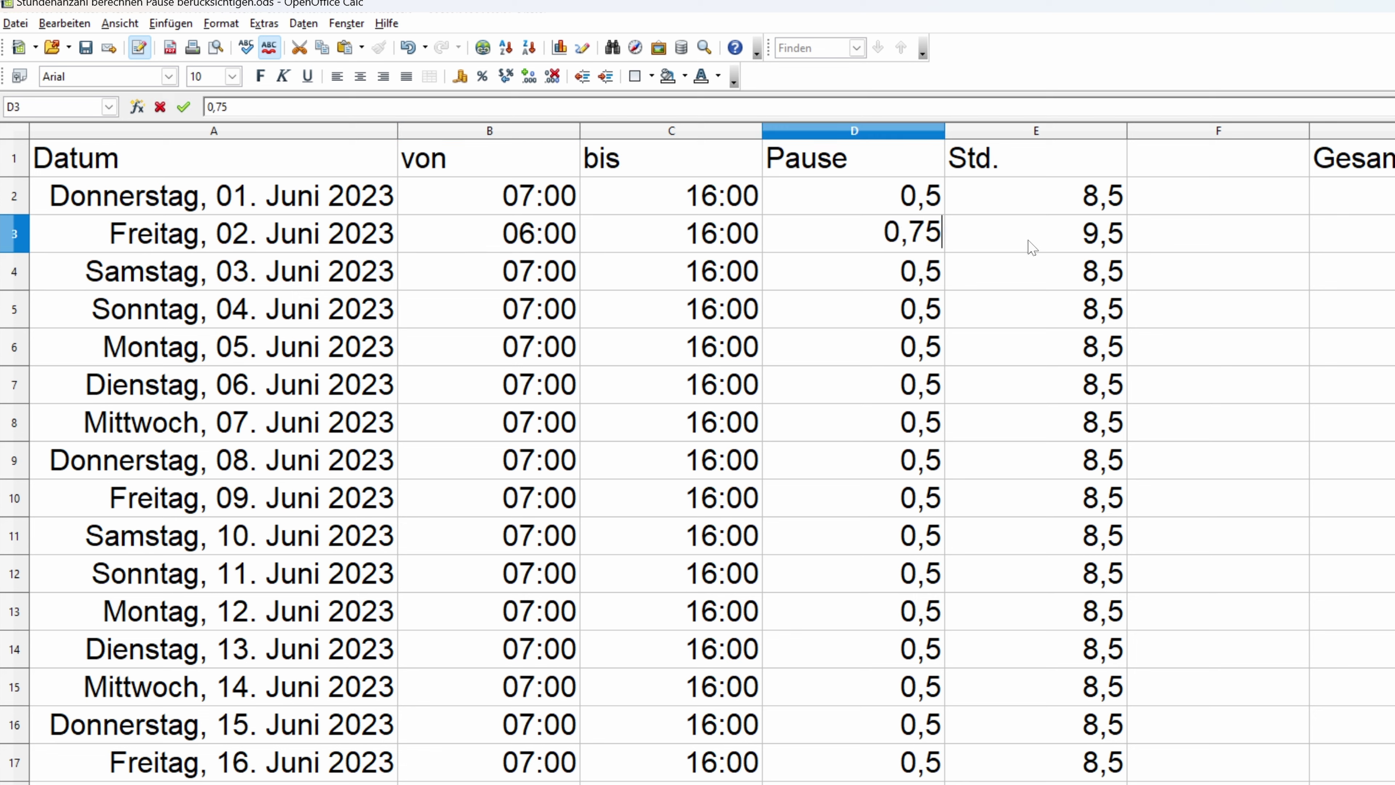
pyautogui.press('Return')
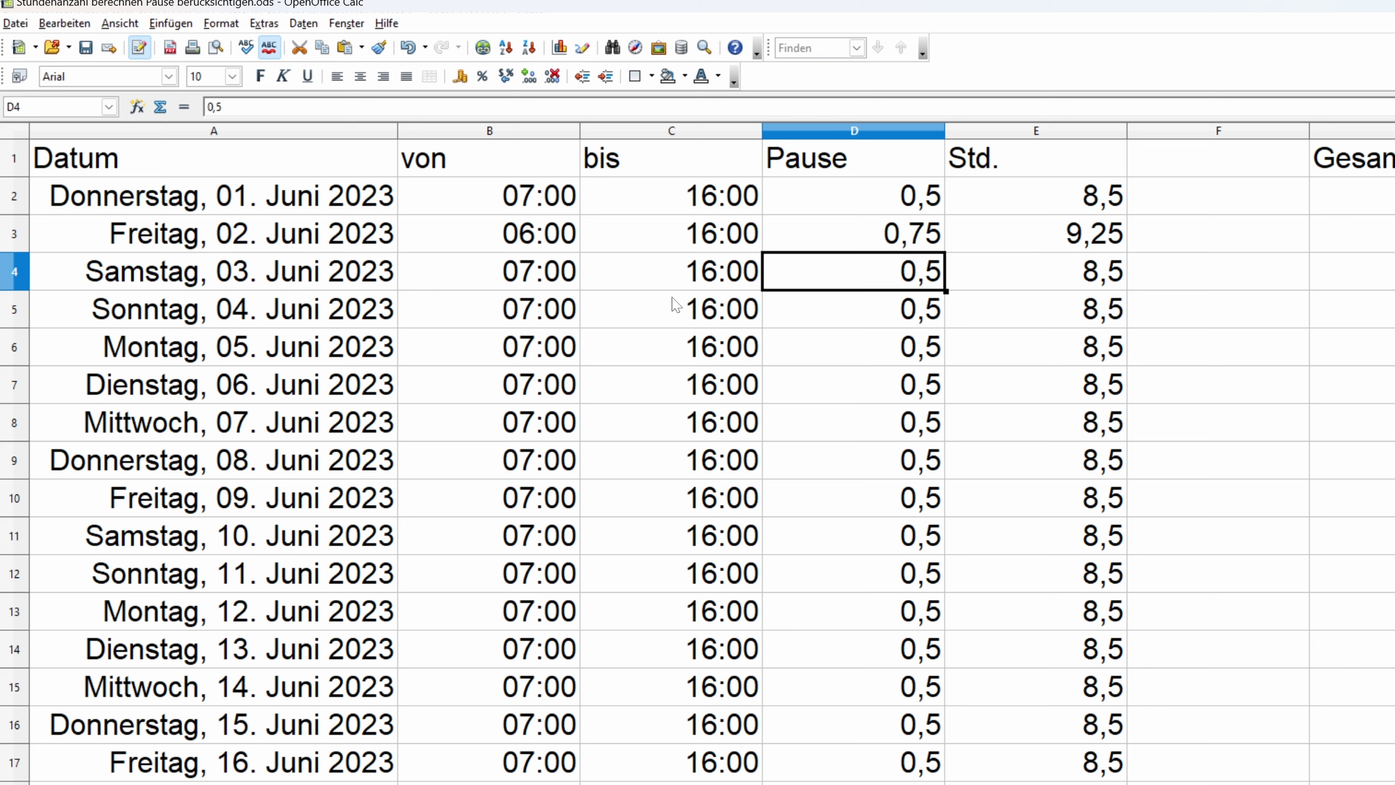
# Step: Clear the von, bis, Pause and Std. cells of all Saturdays and Sundays through 25. Juni
pyautogui.moveTo(545, 278); pyautogui.dragTo(1012, 306)
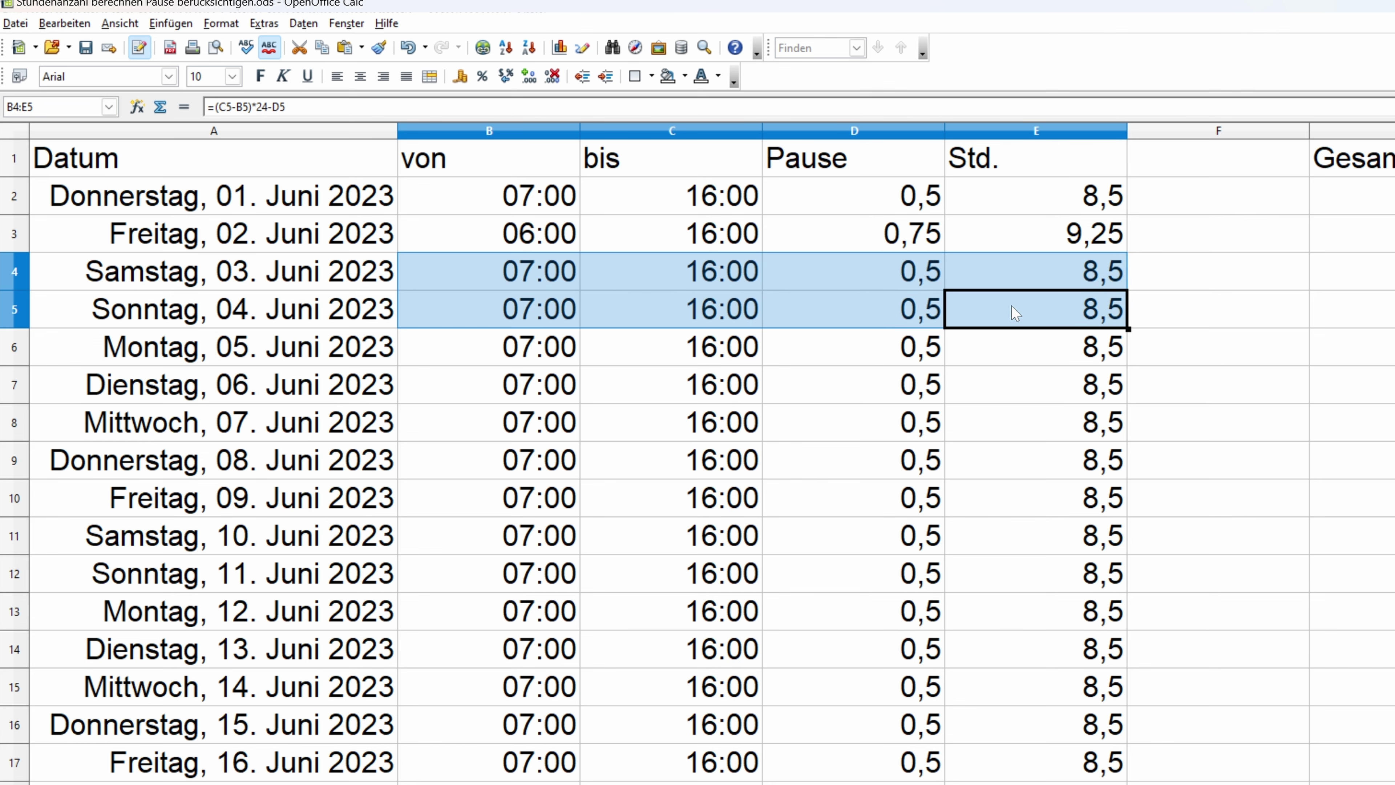
pyautogui.press('BackSpace')
pyautogui.press('Return')
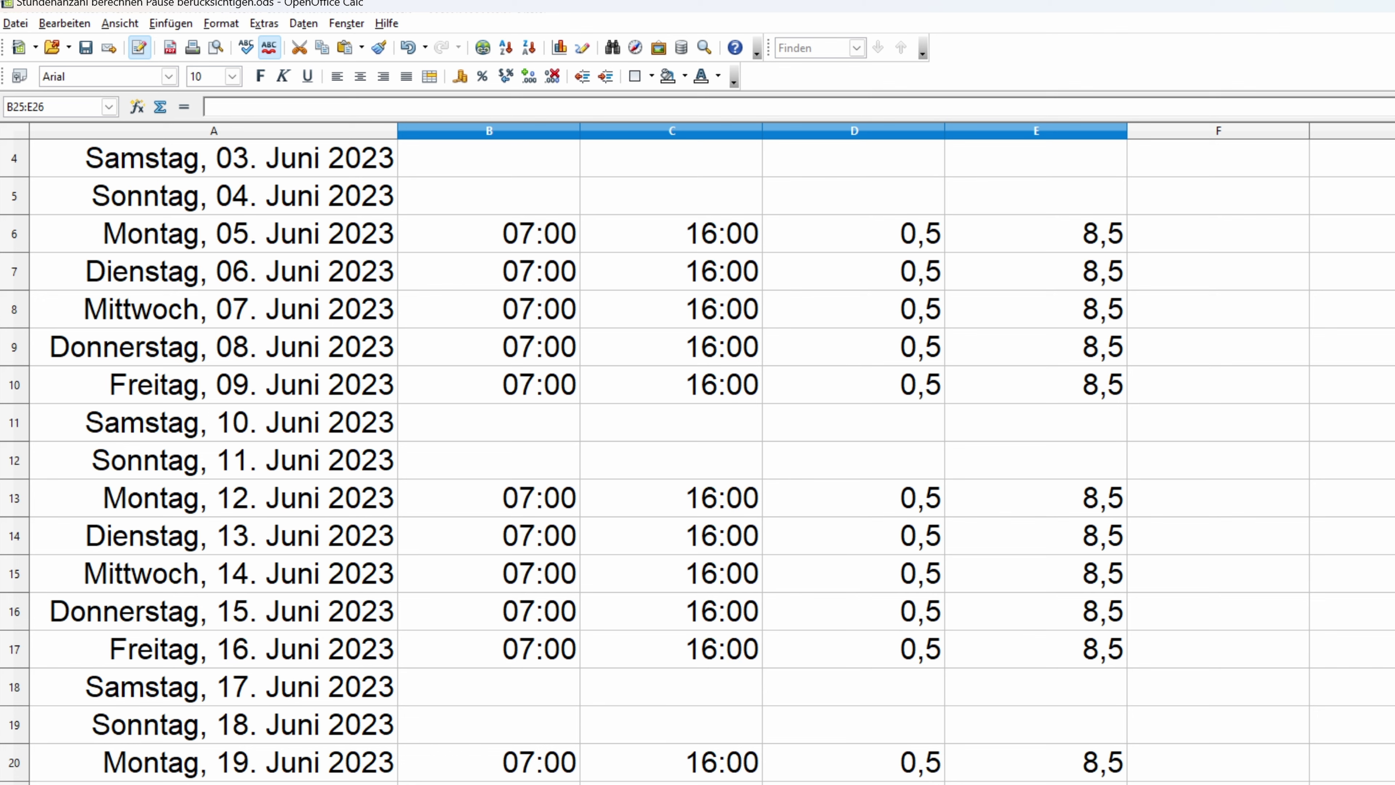
pyautogui.scroll(1, 939, 770)
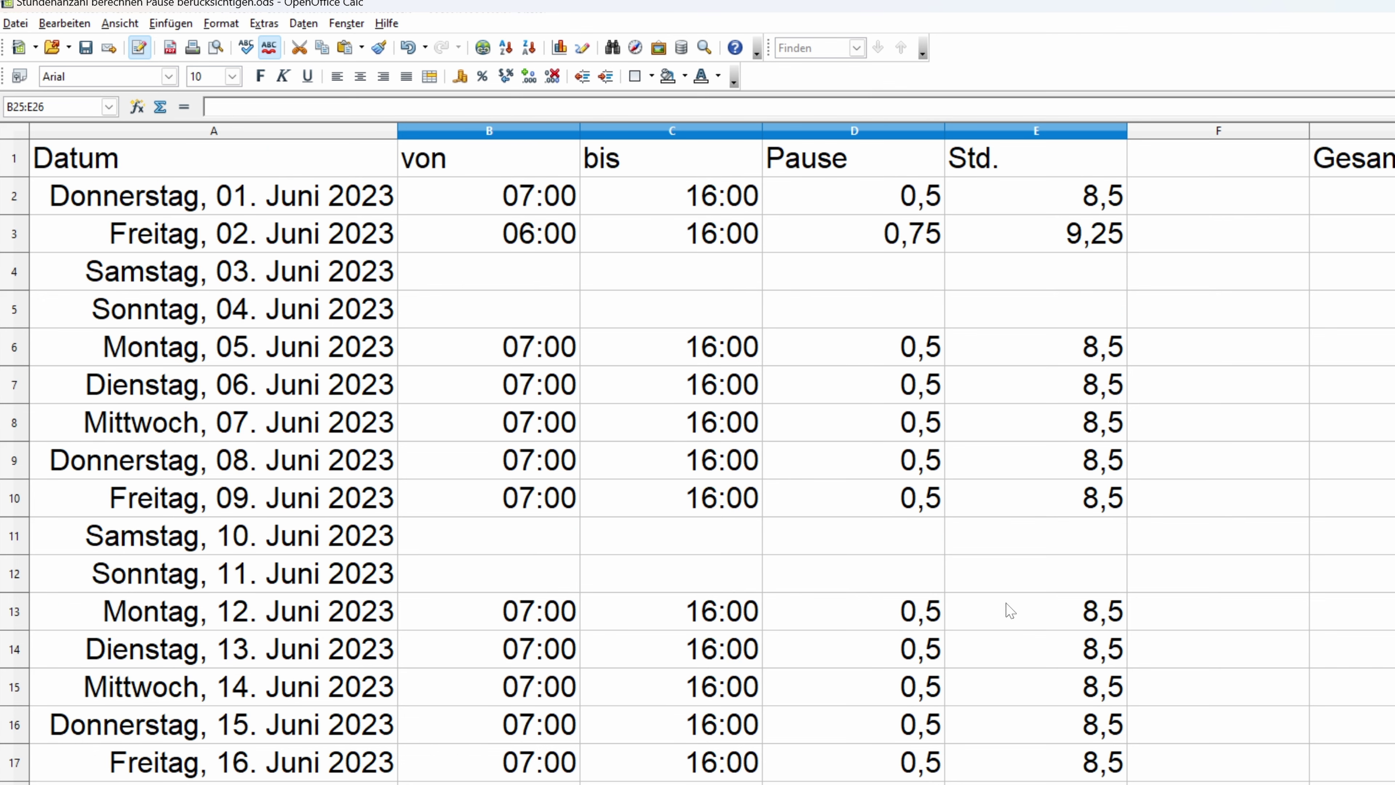
pyautogui.click(956, 302)
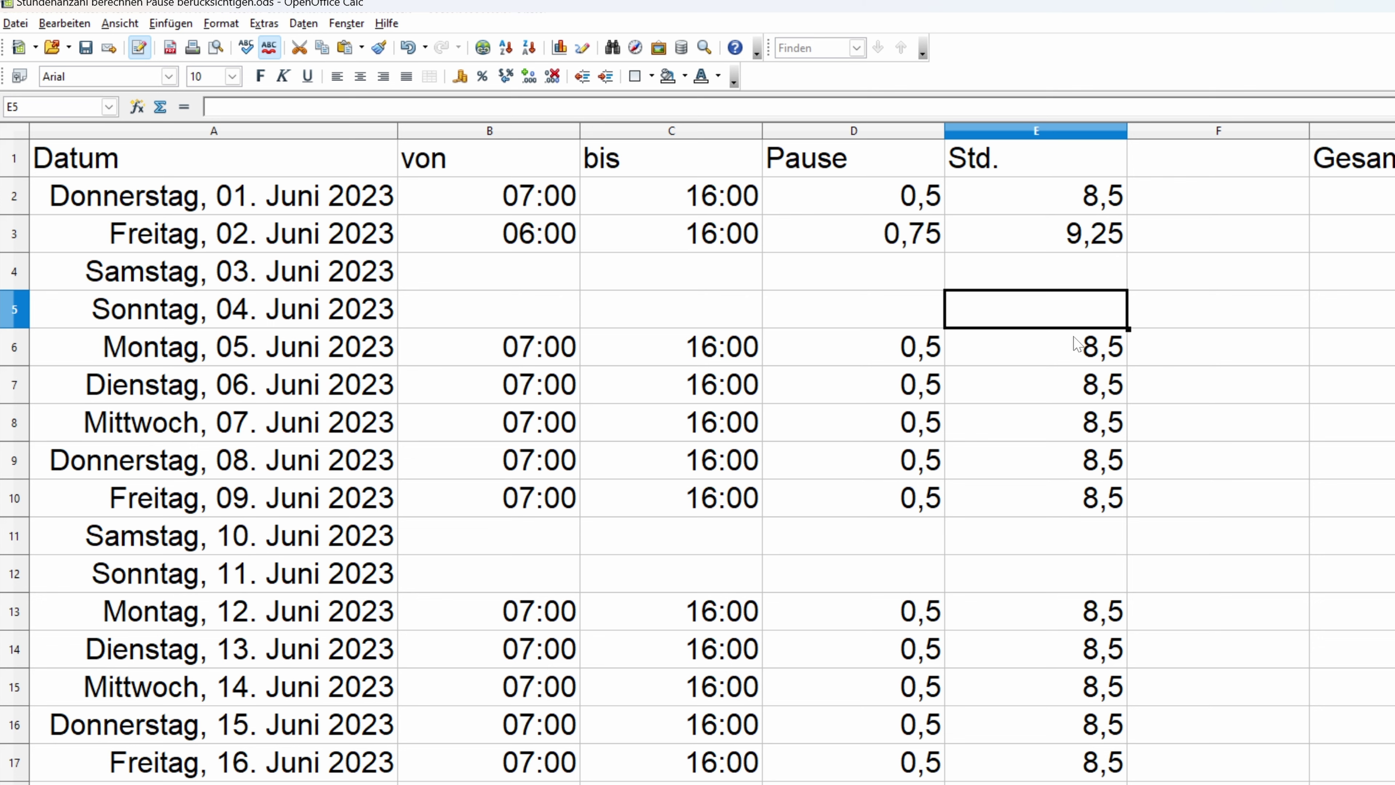
# Step: Set the von time to 06:00 for 20. Juni and to 07:30 for 23. Juni
pyautogui.scroll(-3, 763, 478)
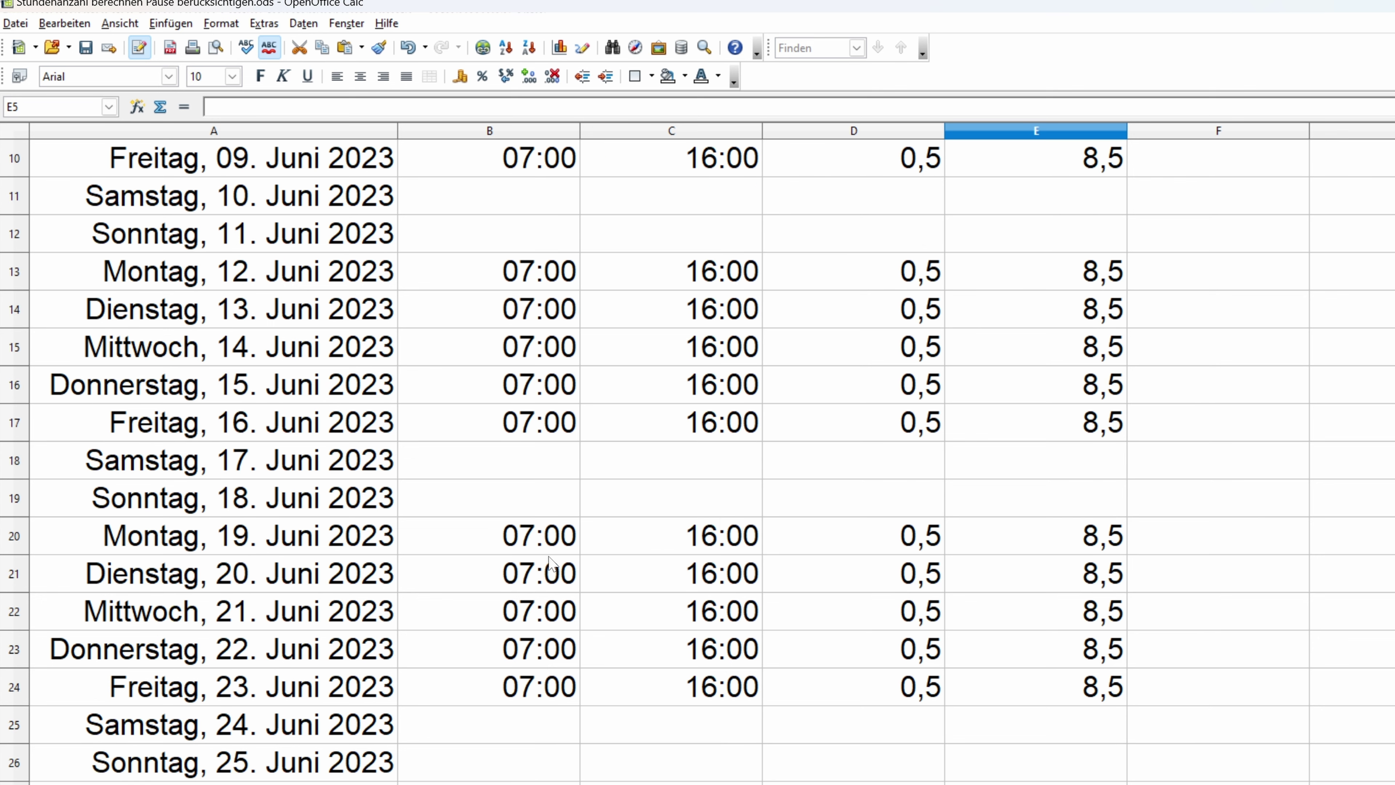
pyautogui.click(547, 572)
pyautogui.write('06')
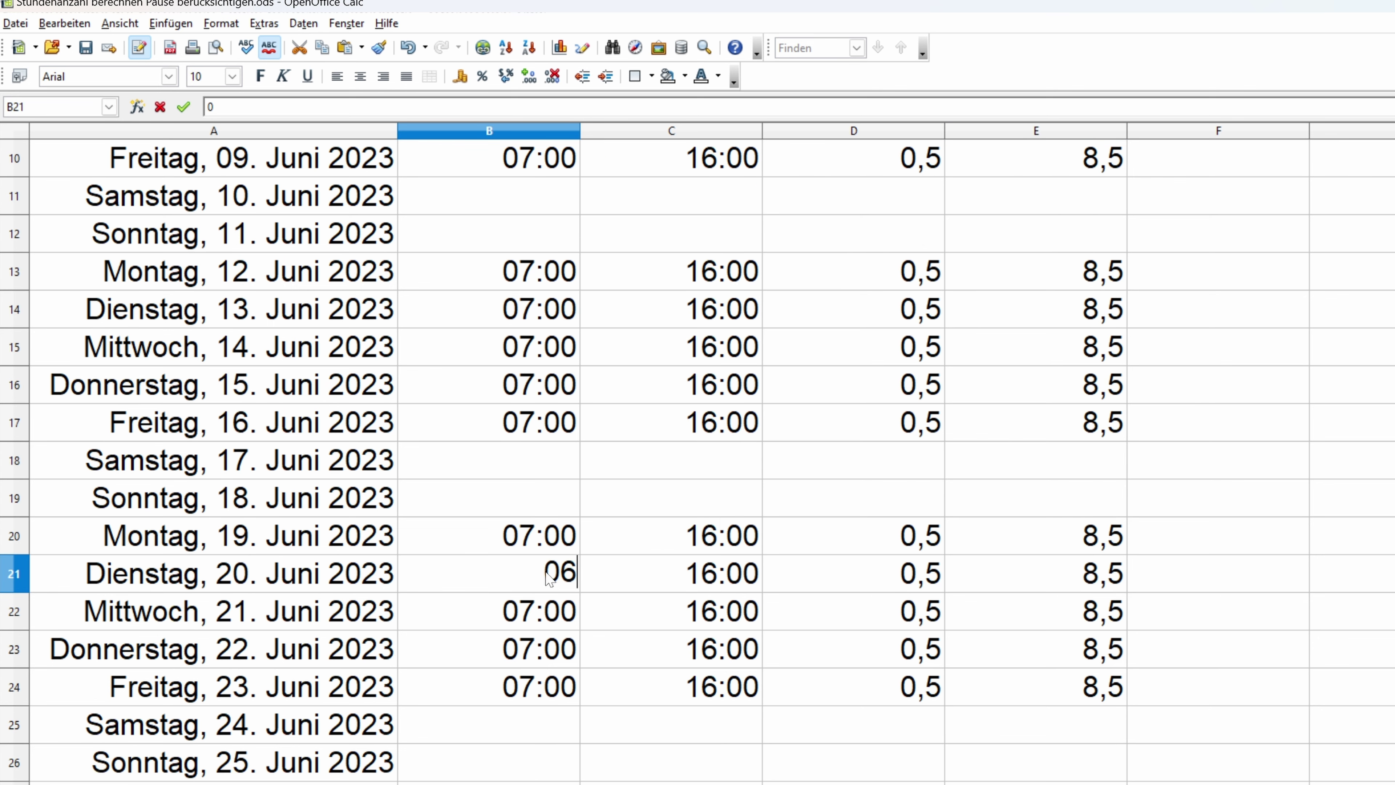
pyautogui.write(':00')
pyautogui.press('Return')
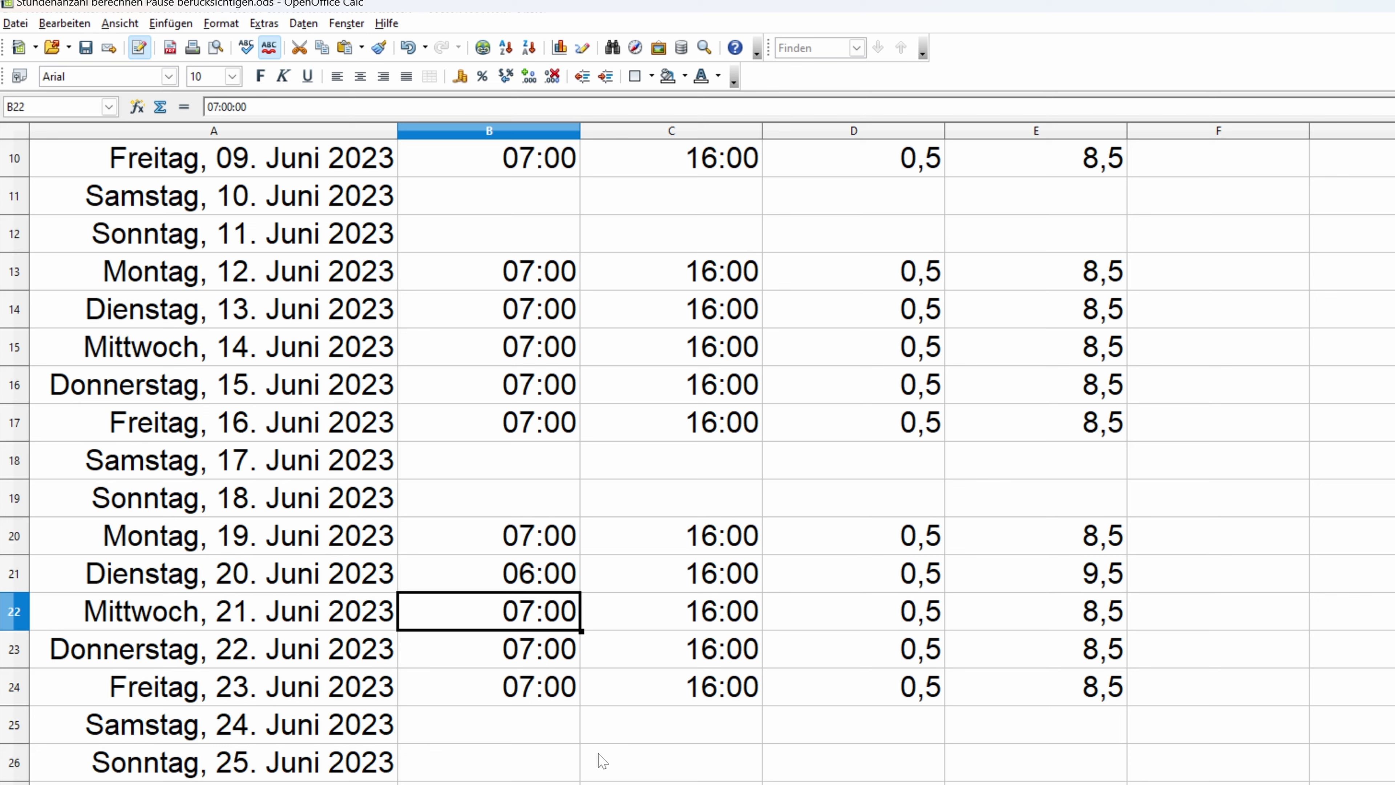
pyautogui.click(545, 689)
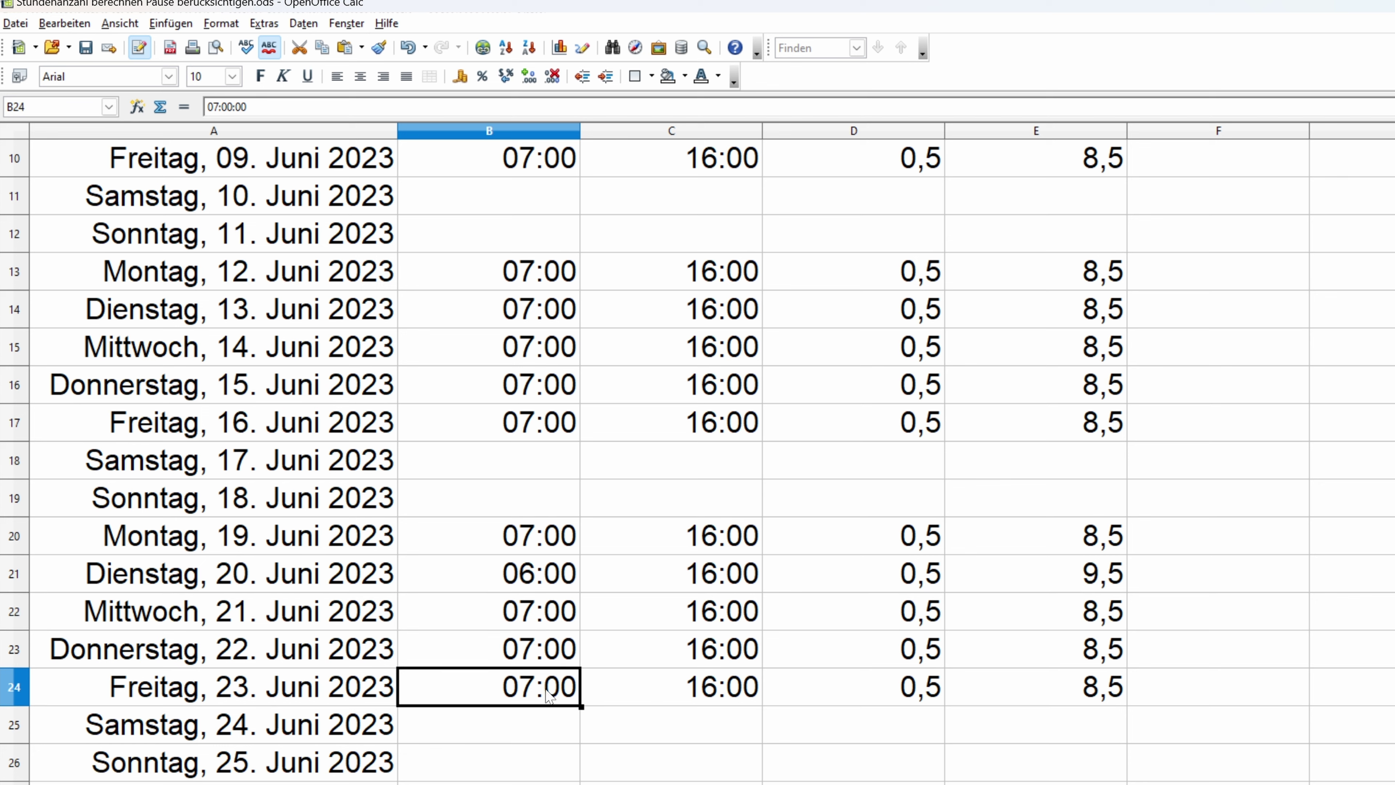
pyautogui.write('07:30')
pyautogui.press('Return')
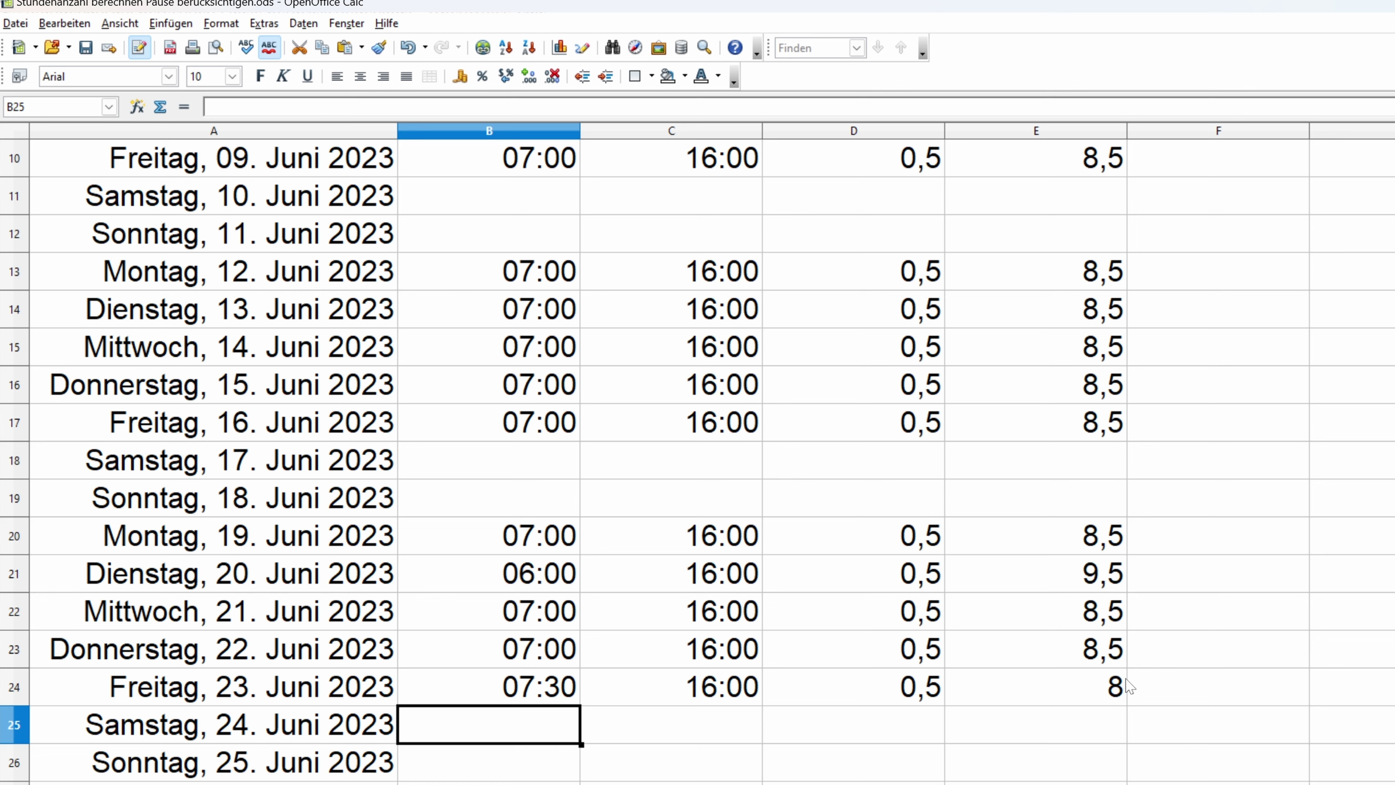
# Step: Format the Std. values in E2:E31 as numbers with two decimal places using the -1234,12 format
pyautogui.scroll(3, 1036, 384)
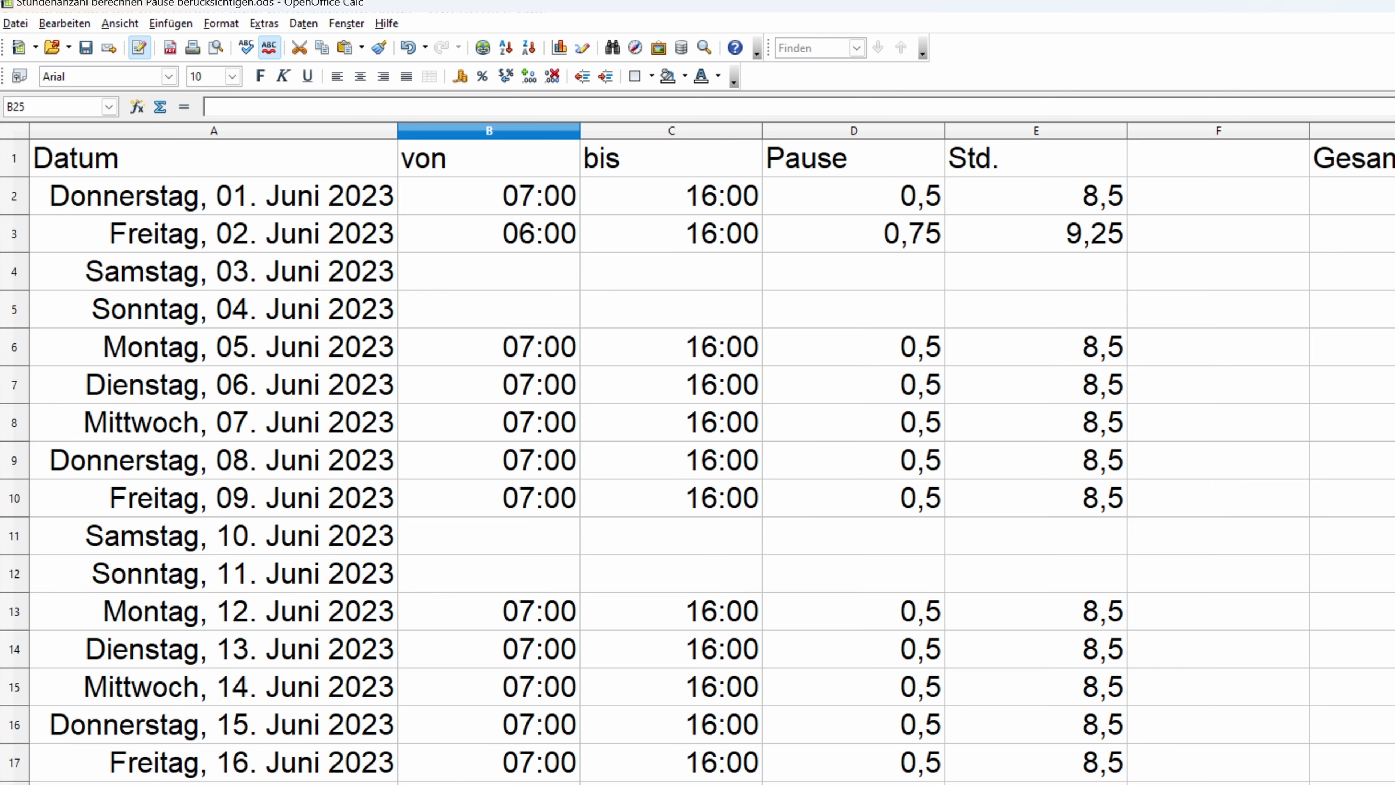
pyautogui.moveTo(1036, 195); pyautogui.dragTo(1076, 783)
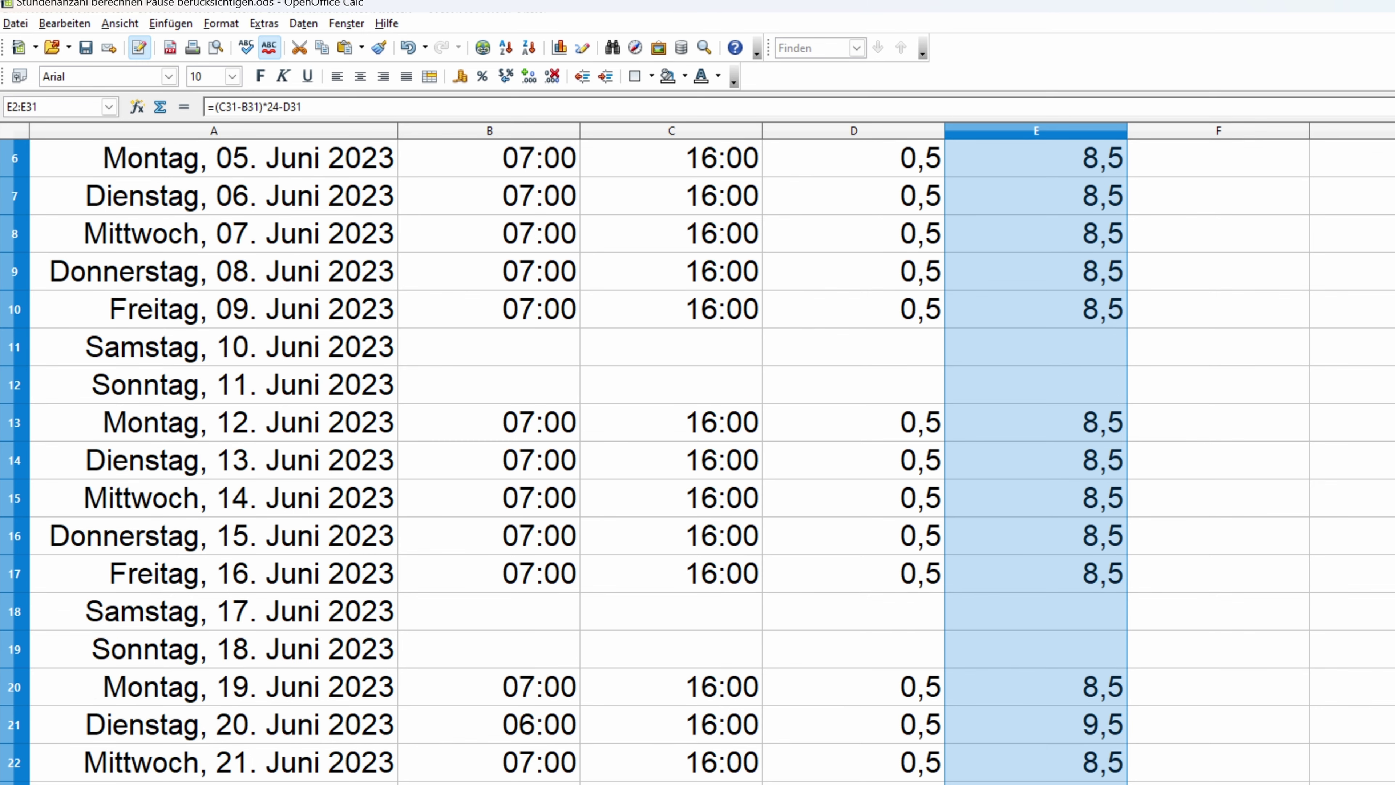
pyautogui.rightClick(1086, 613)
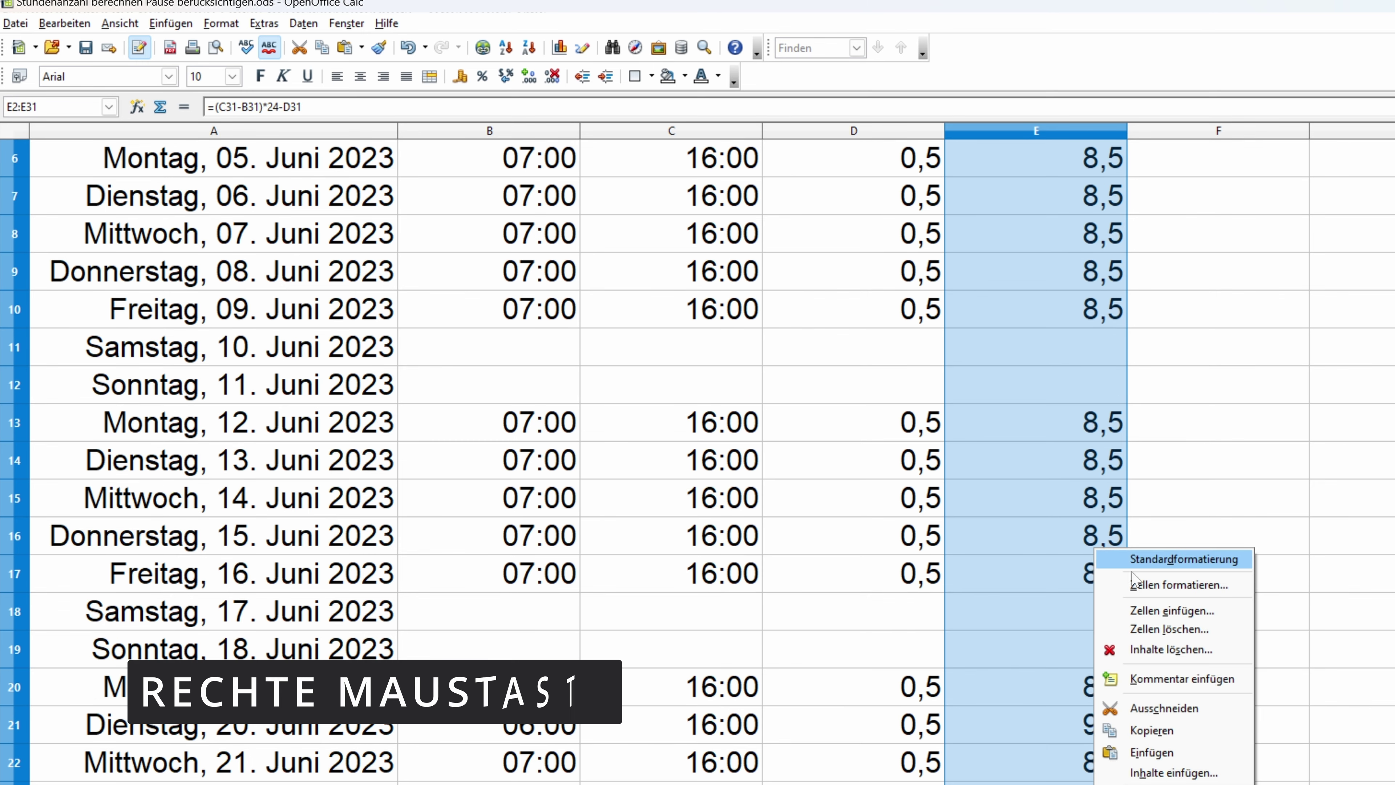
pyautogui.click(1140, 586)
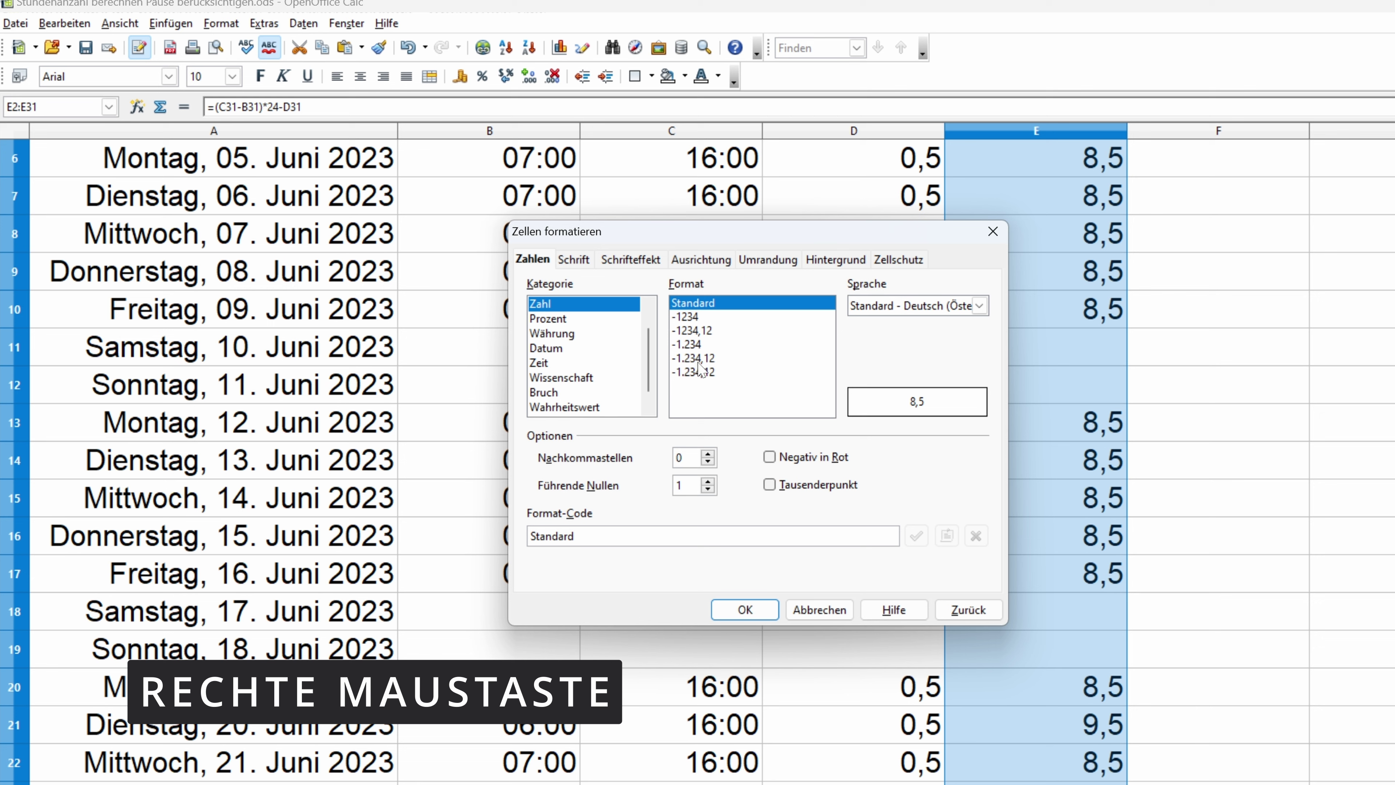
pyautogui.click(697, 332)
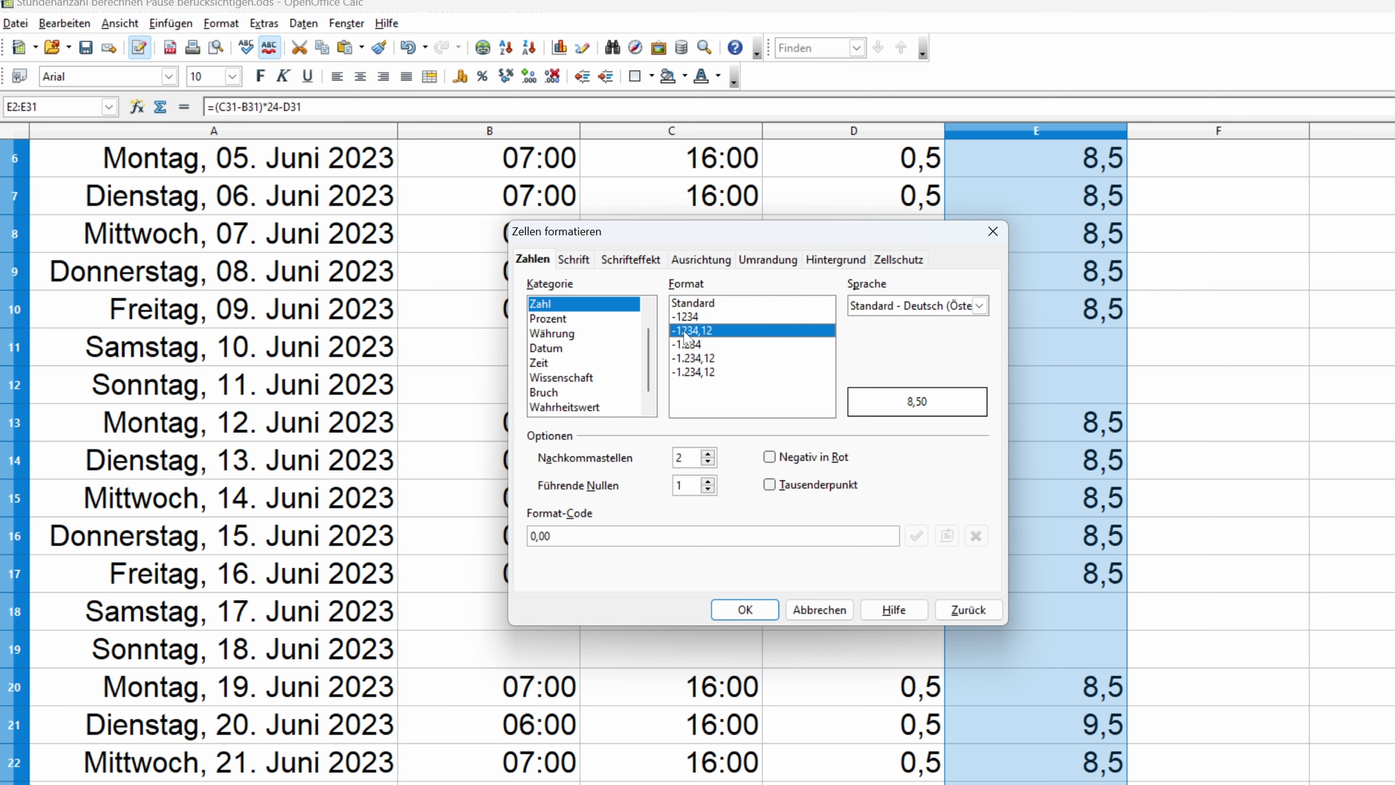
pyautogui.click(763, 610)
pyautogui.click(1222, 761)
pyautogui.scroll(2, 1220, 770)
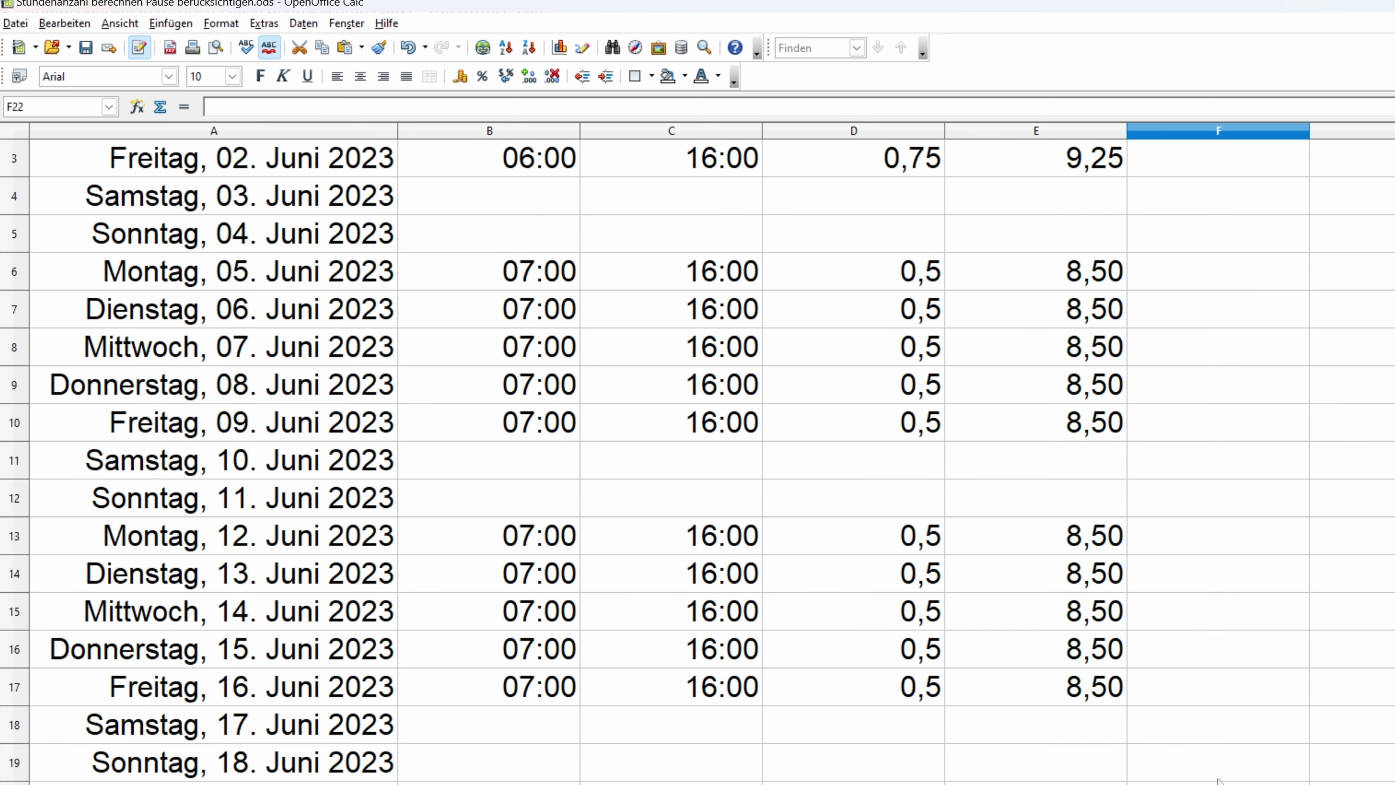
pyautogui.scroll(-2, 1199, 489)
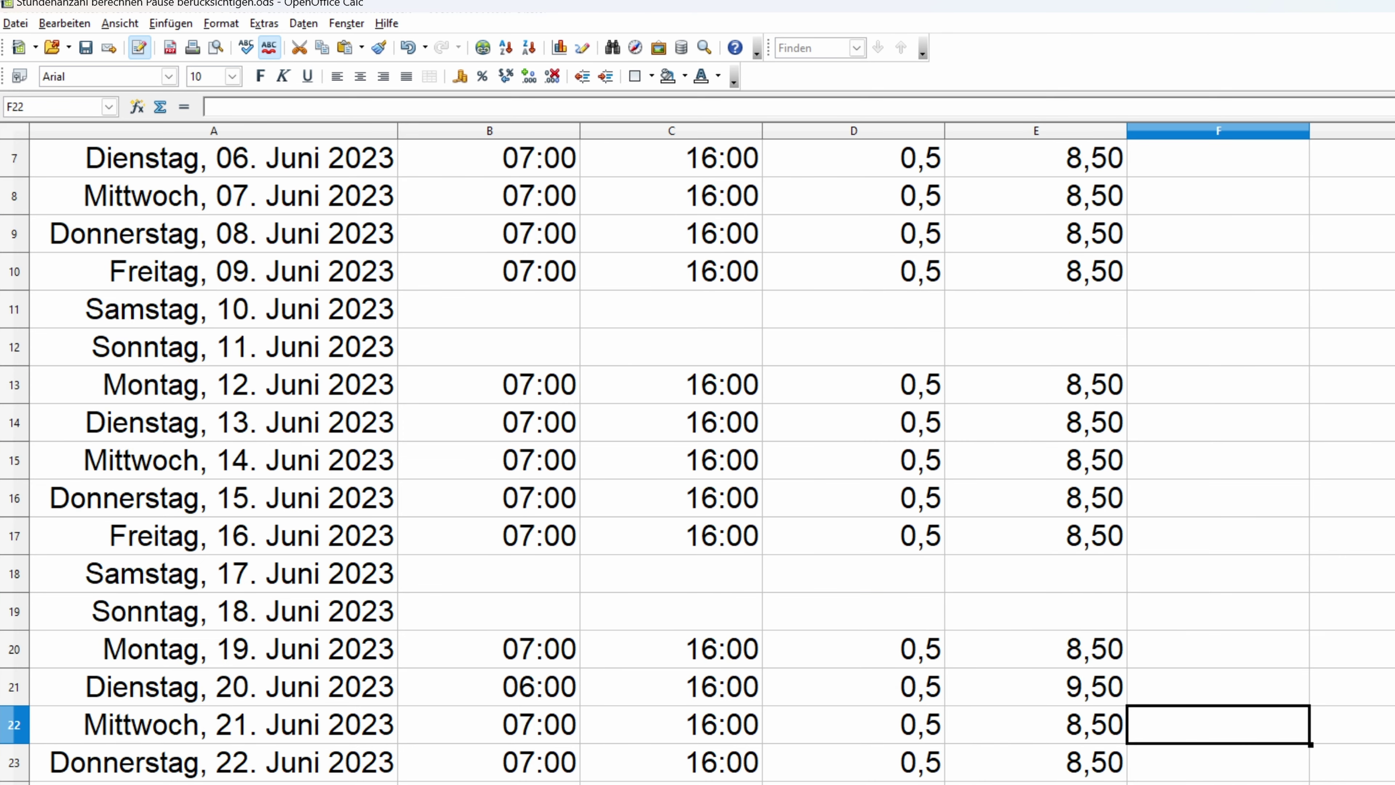
# Step: Calculate the month's total hours in G2 under Gesamt Std. with the formula =summe(E2:E31)
pyautogui.scroll(2, 698, 455)
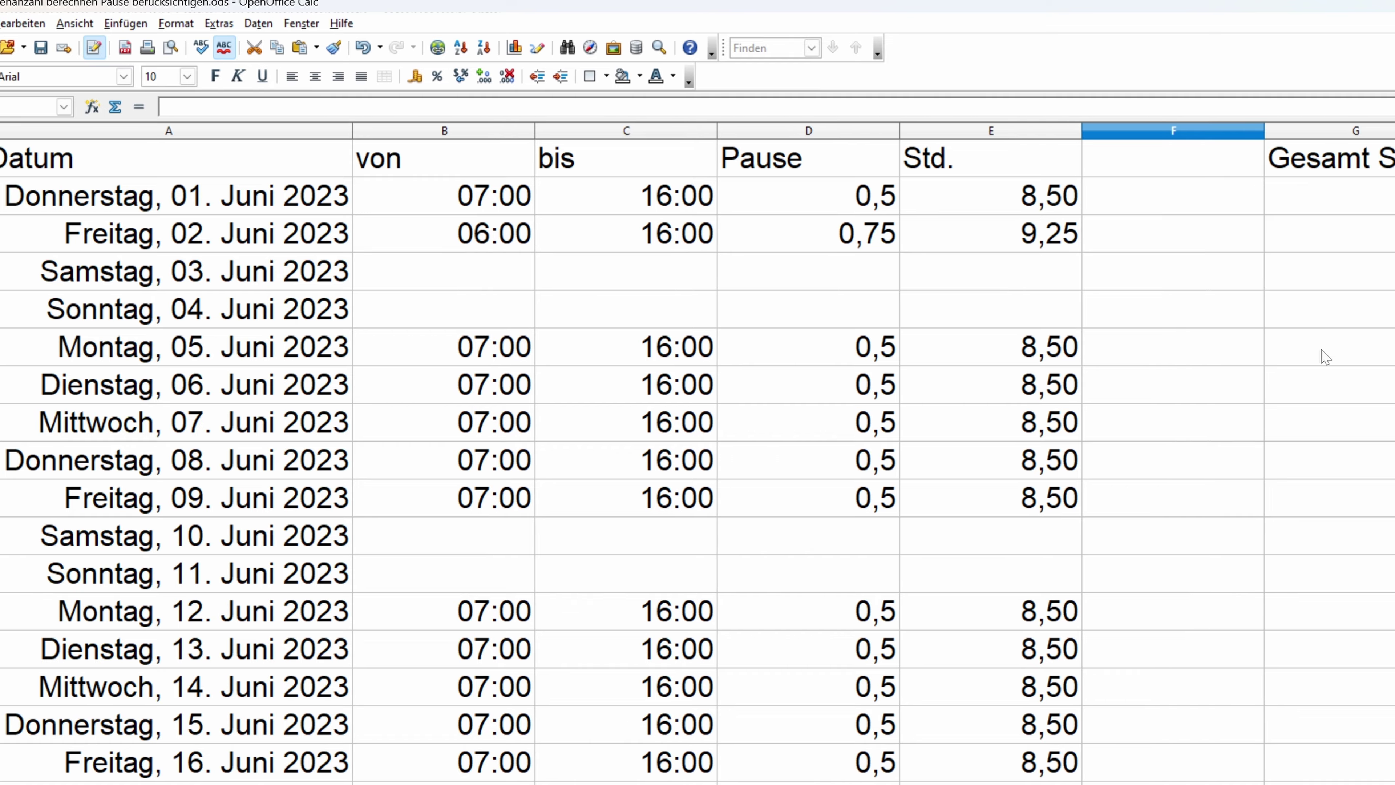
pyautogui.click(1255, 203)
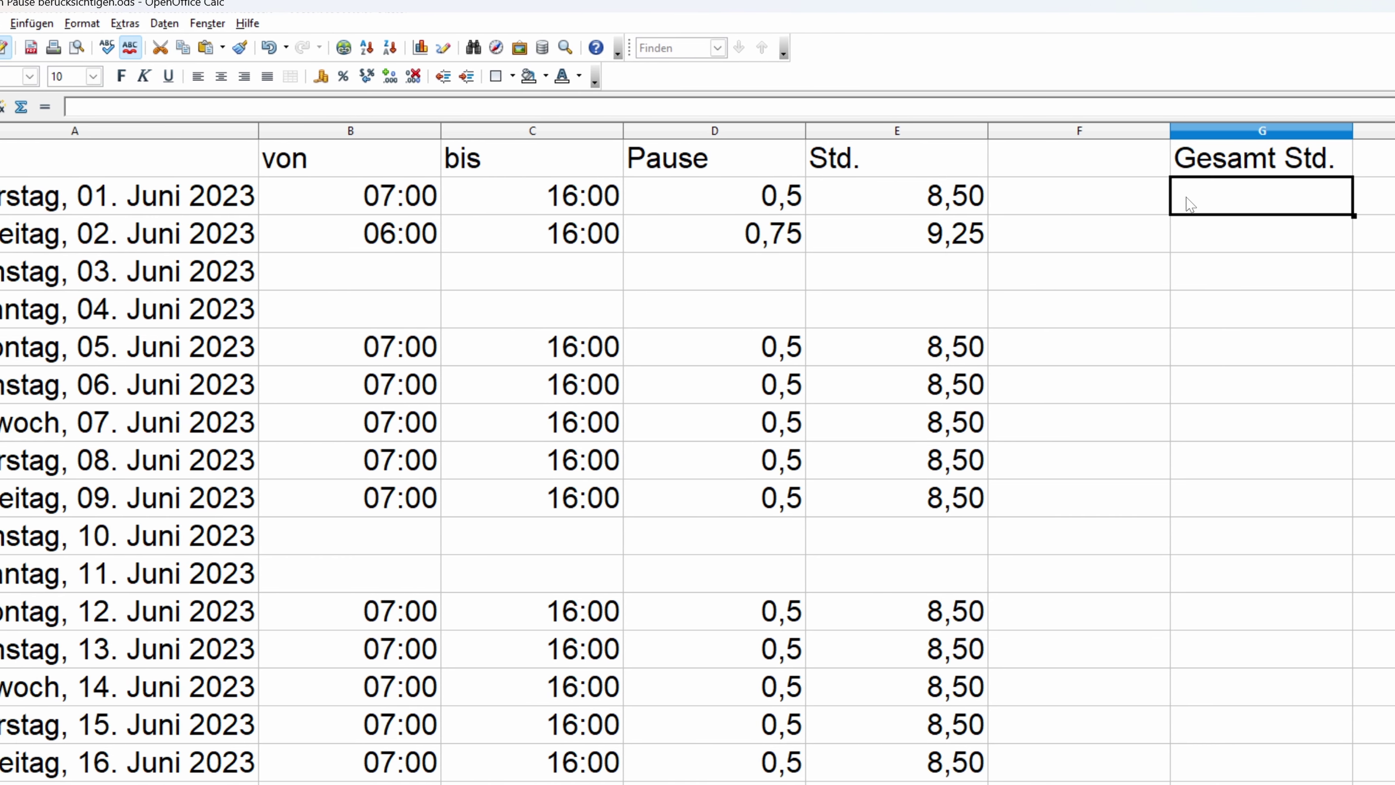
pyautogui.write('=')
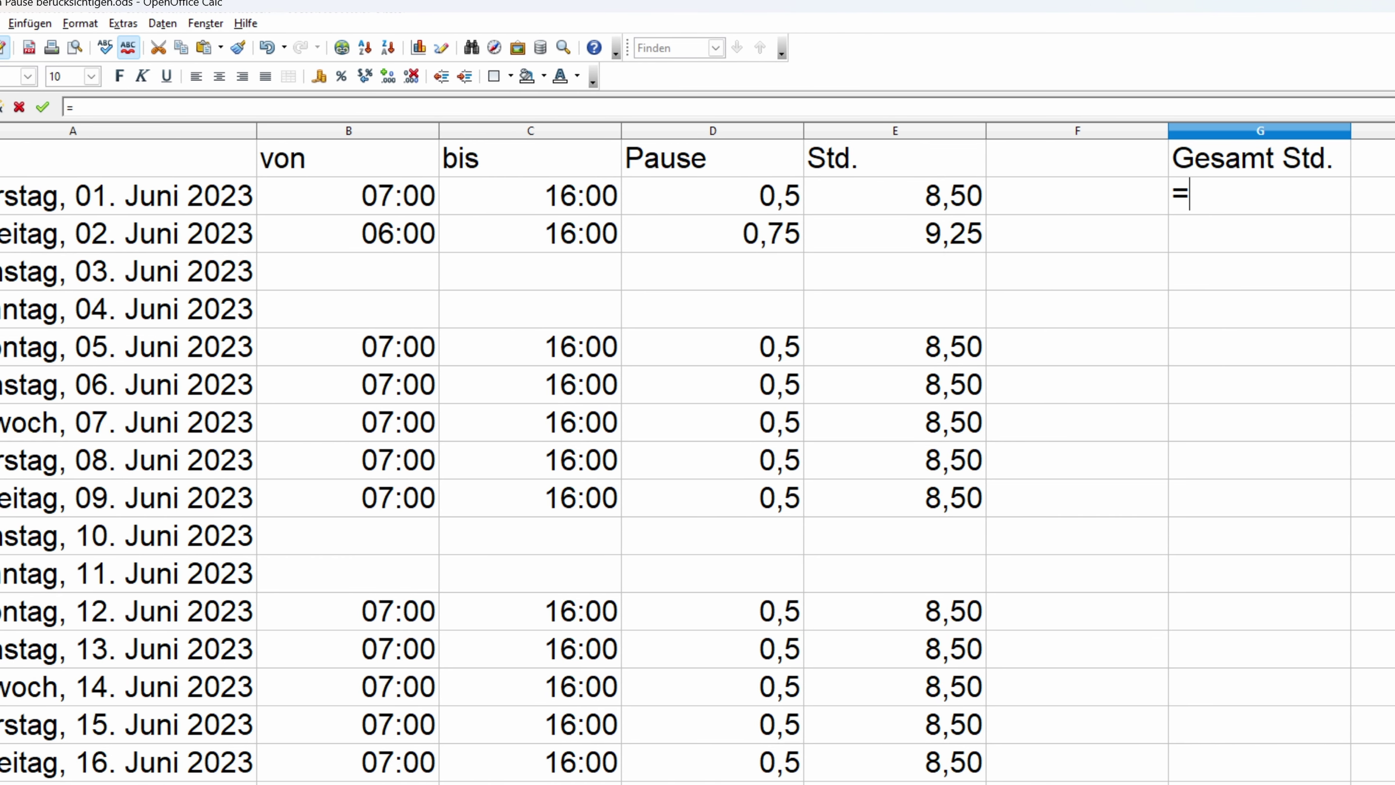
pyautogui.write('summe')
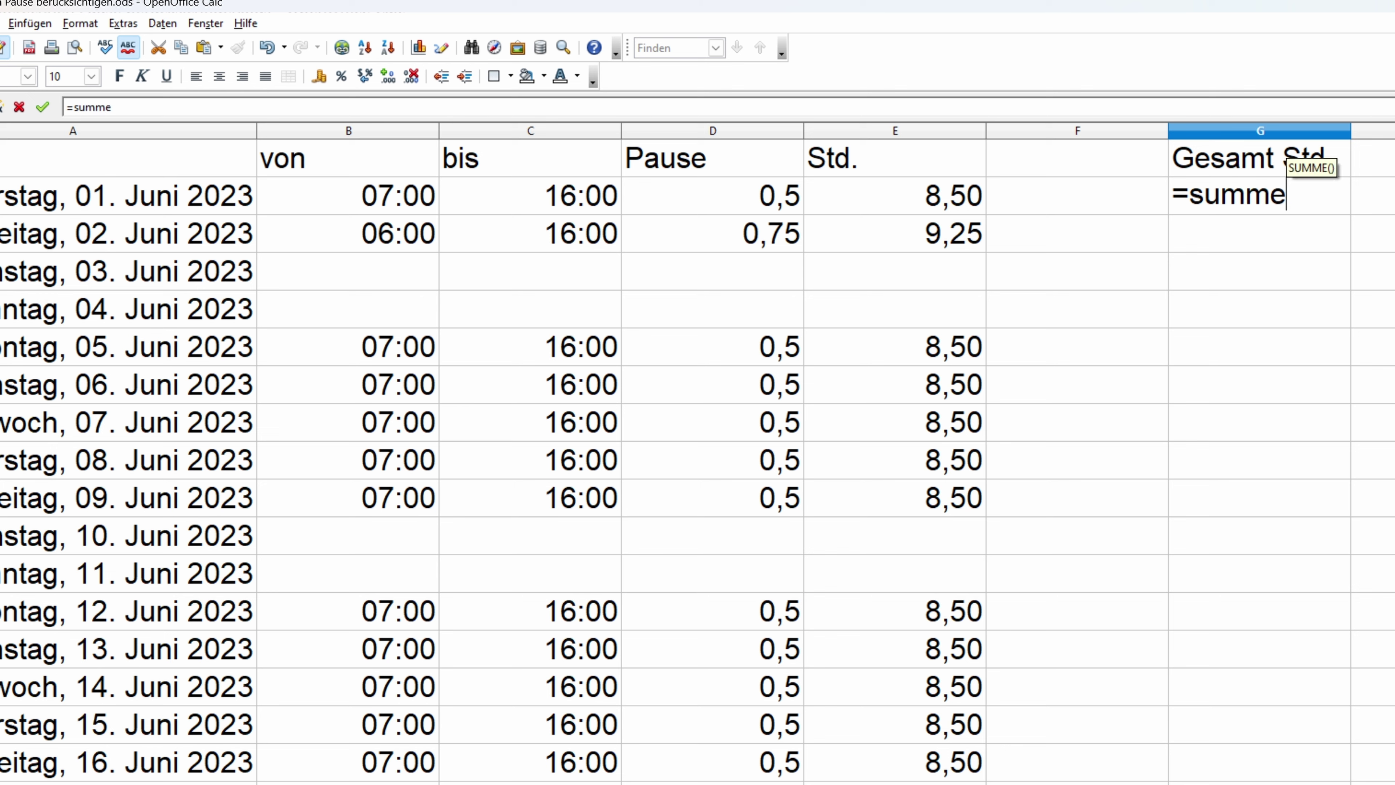
pyautogui.write('(')
pyautogui.moveTo(897, 193); pyautogui.dragTo(896, 782)
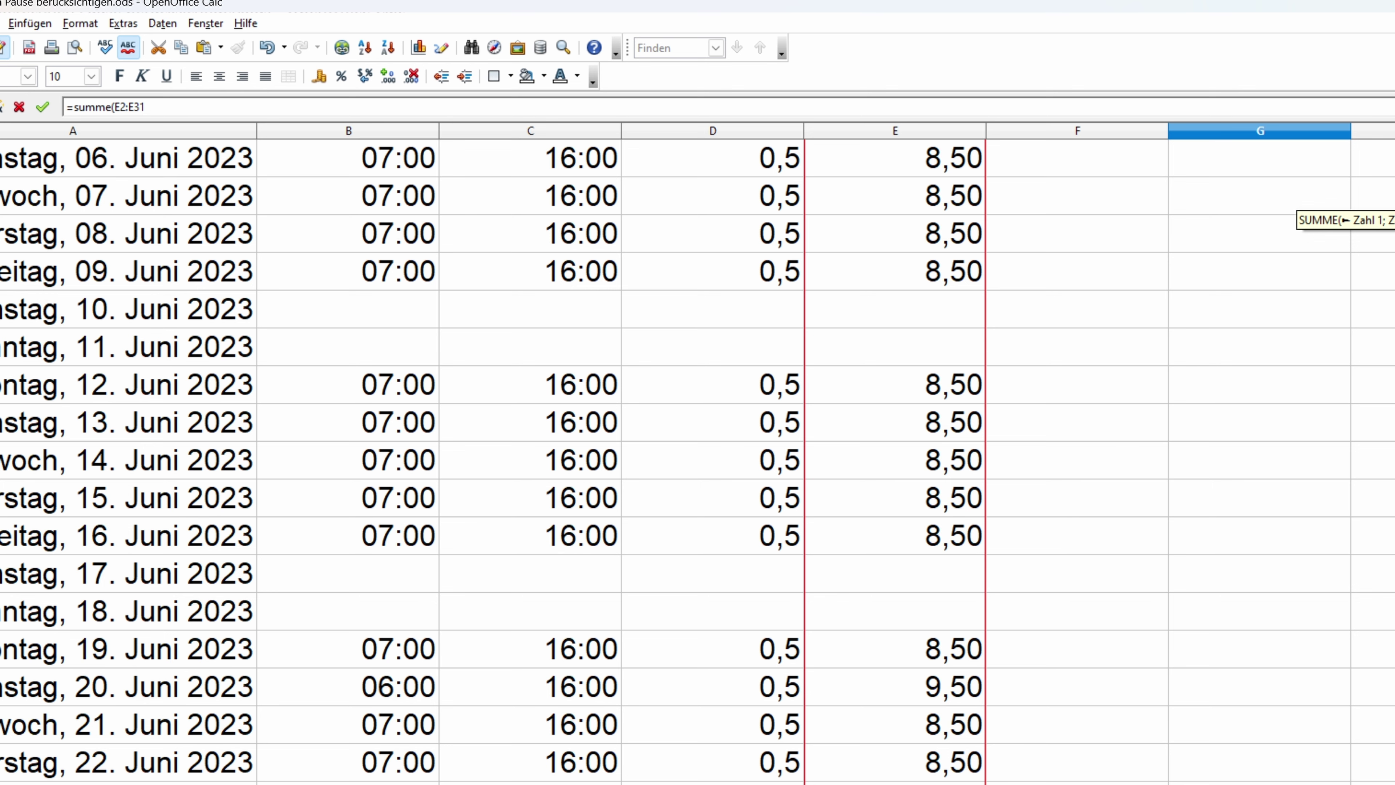
pyautogui.press('Return')
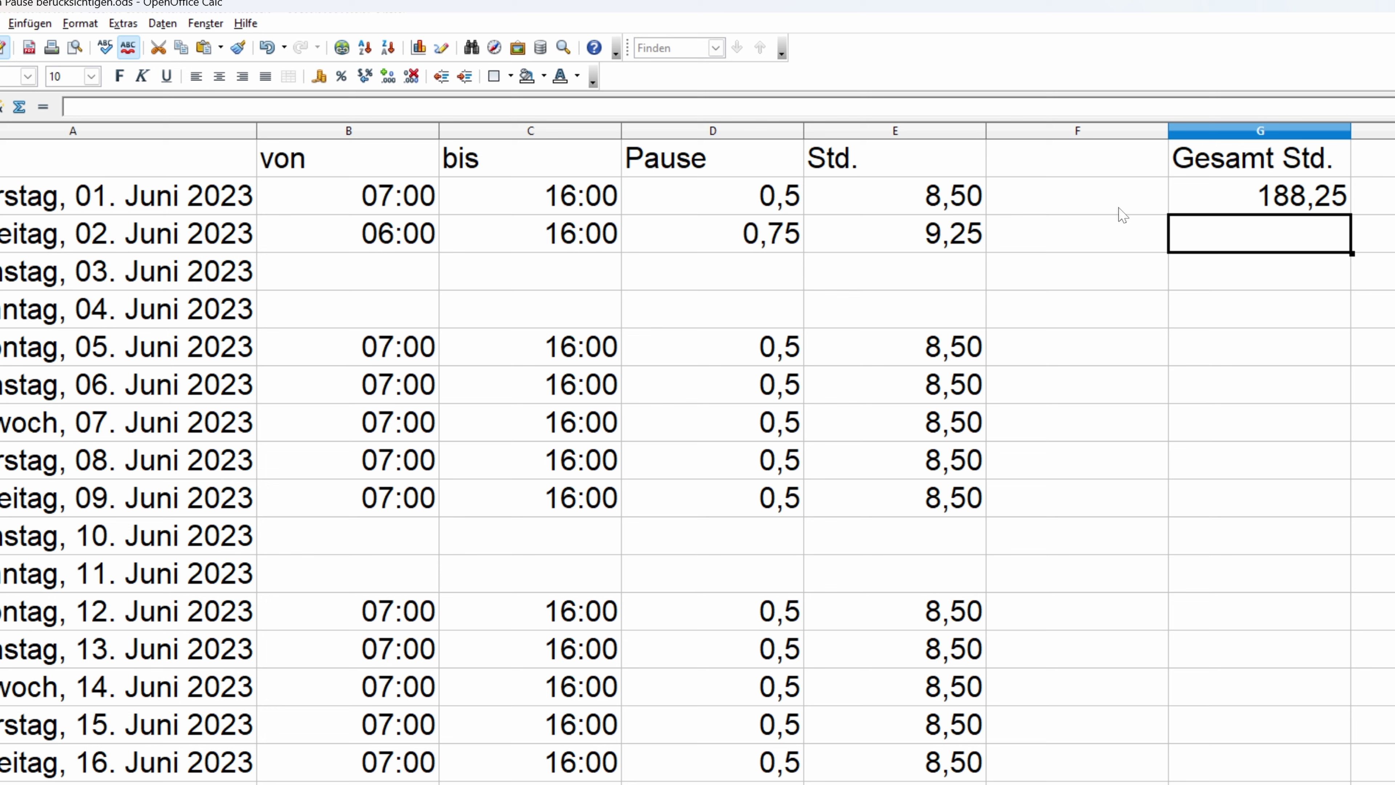
pyautogui.click(1240, 300)
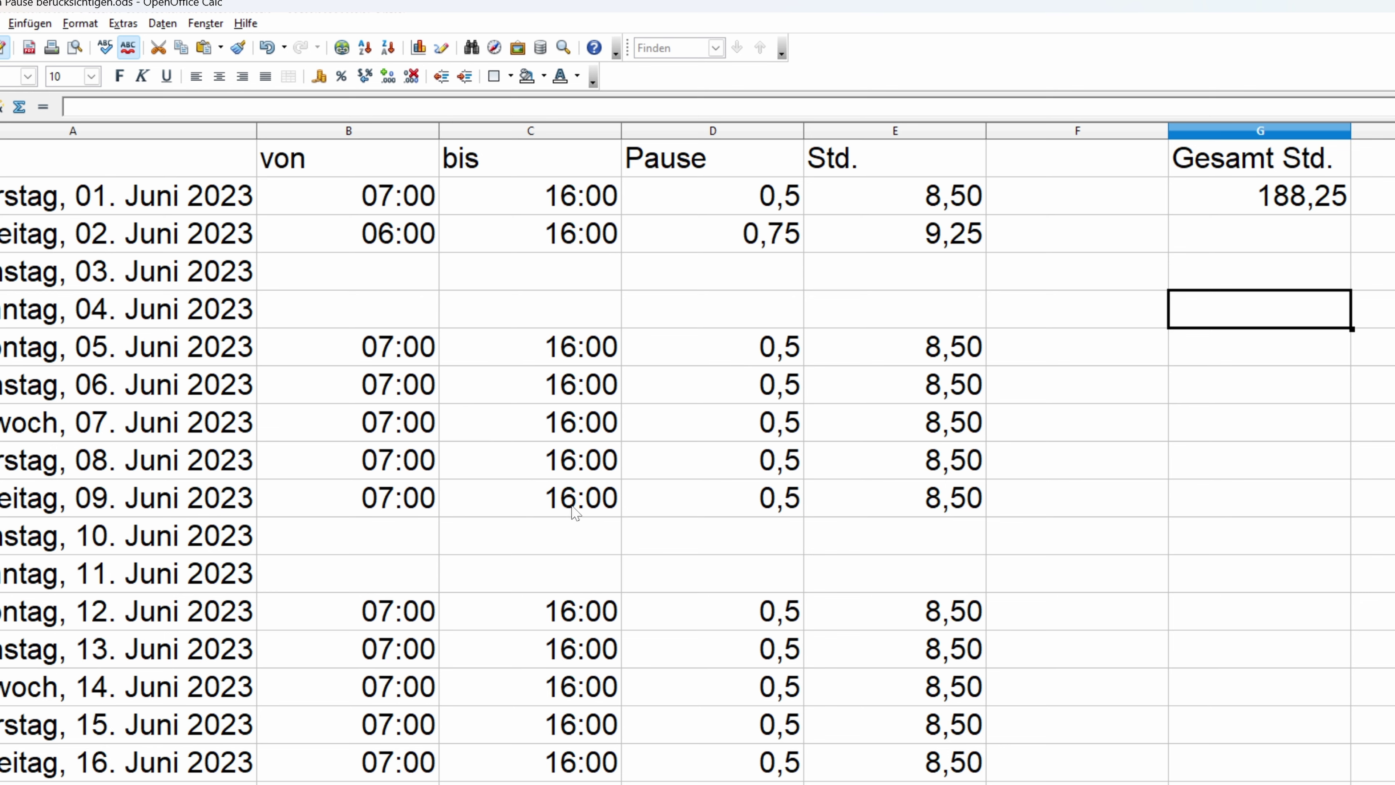
# Step: Clear all contents of the von, bis, Pause and Std. cells for 16. Juni
pyautogui.scroll(-2, 598, 517)
pyautogui.moveTo(414, 547); pyautogui.dragTo(898, 532)
pyautogui.scroll(2, 1234, 569)
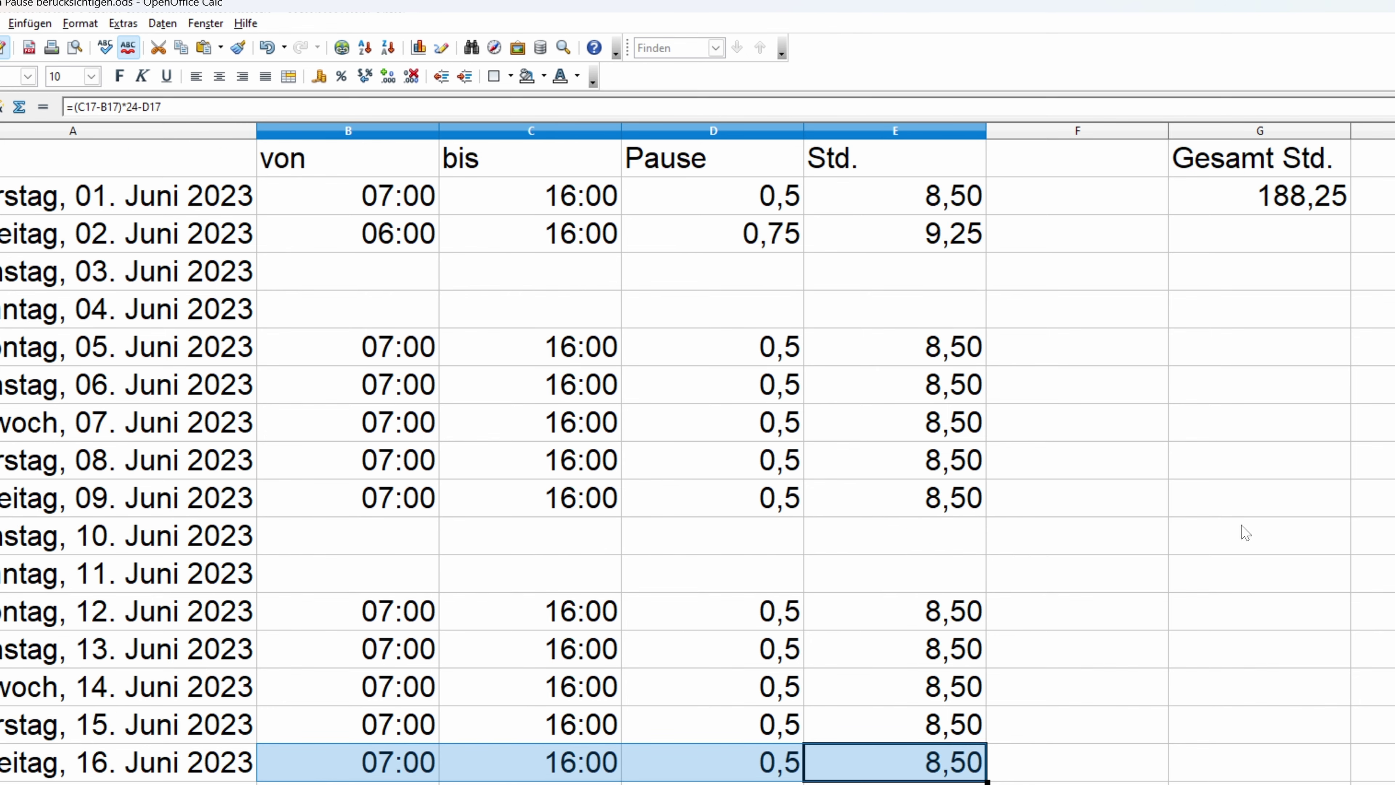
pyautogui.press('Delete')
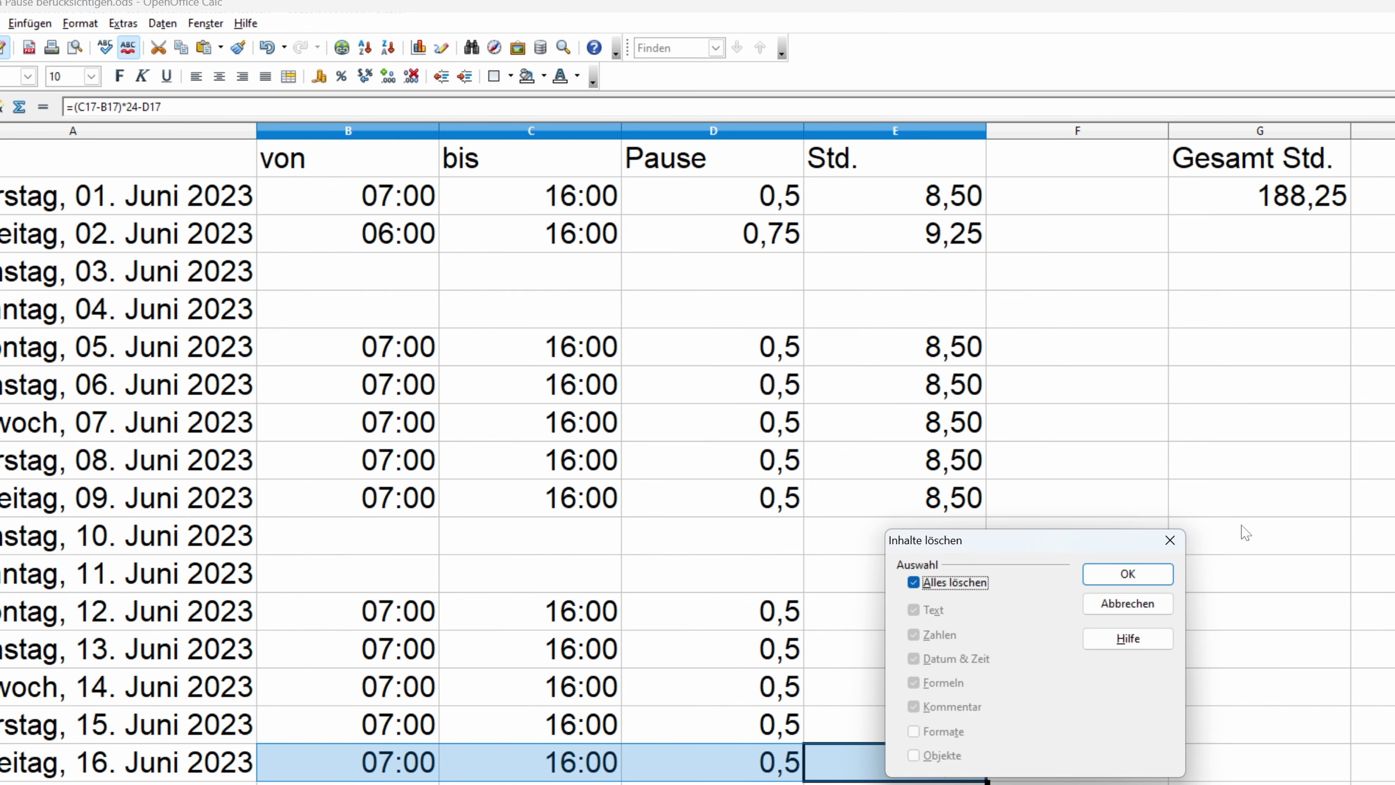
pyautogui.press('Return')
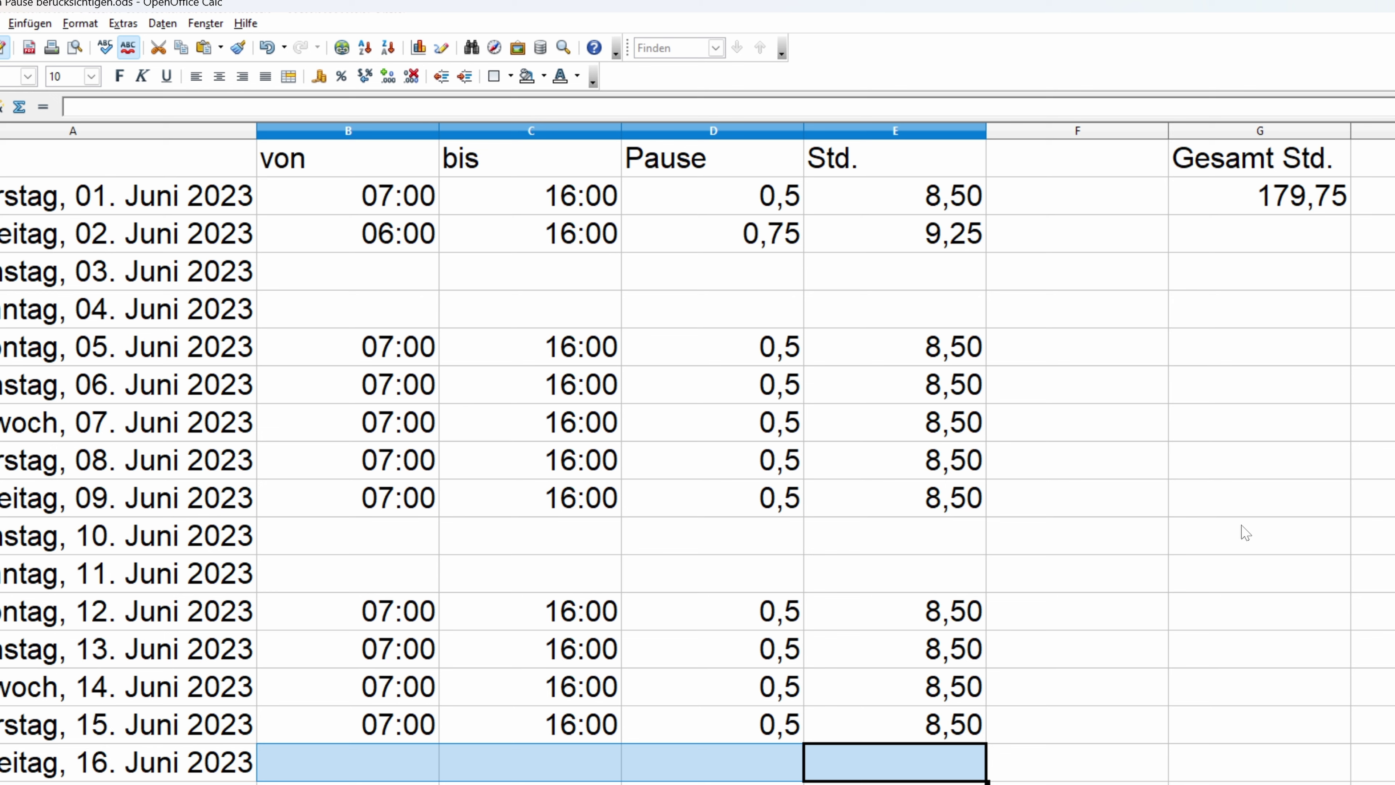
pyautogui.click(1120, 625)
# Step: Fill in 16. Juni with von 07:00, bis 07:00, Pause 0 and Std. 0,00
pyautogui.click(406, 767)
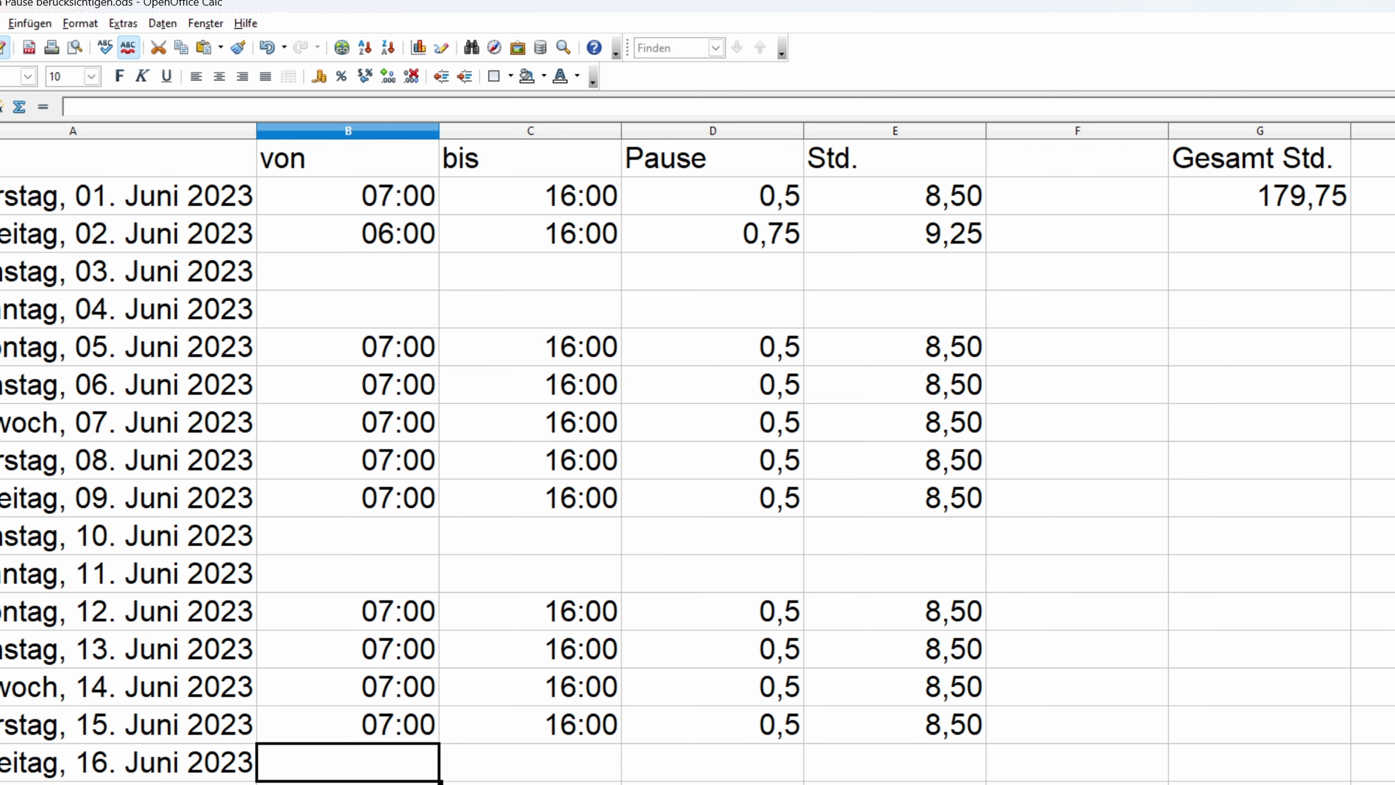
pyautogui.moveTo(406, 767); pyautogui.dragTo(527, 766)
pyautogui.hotkey('ctrl', 'v')
pyautogui.click(406, 767)
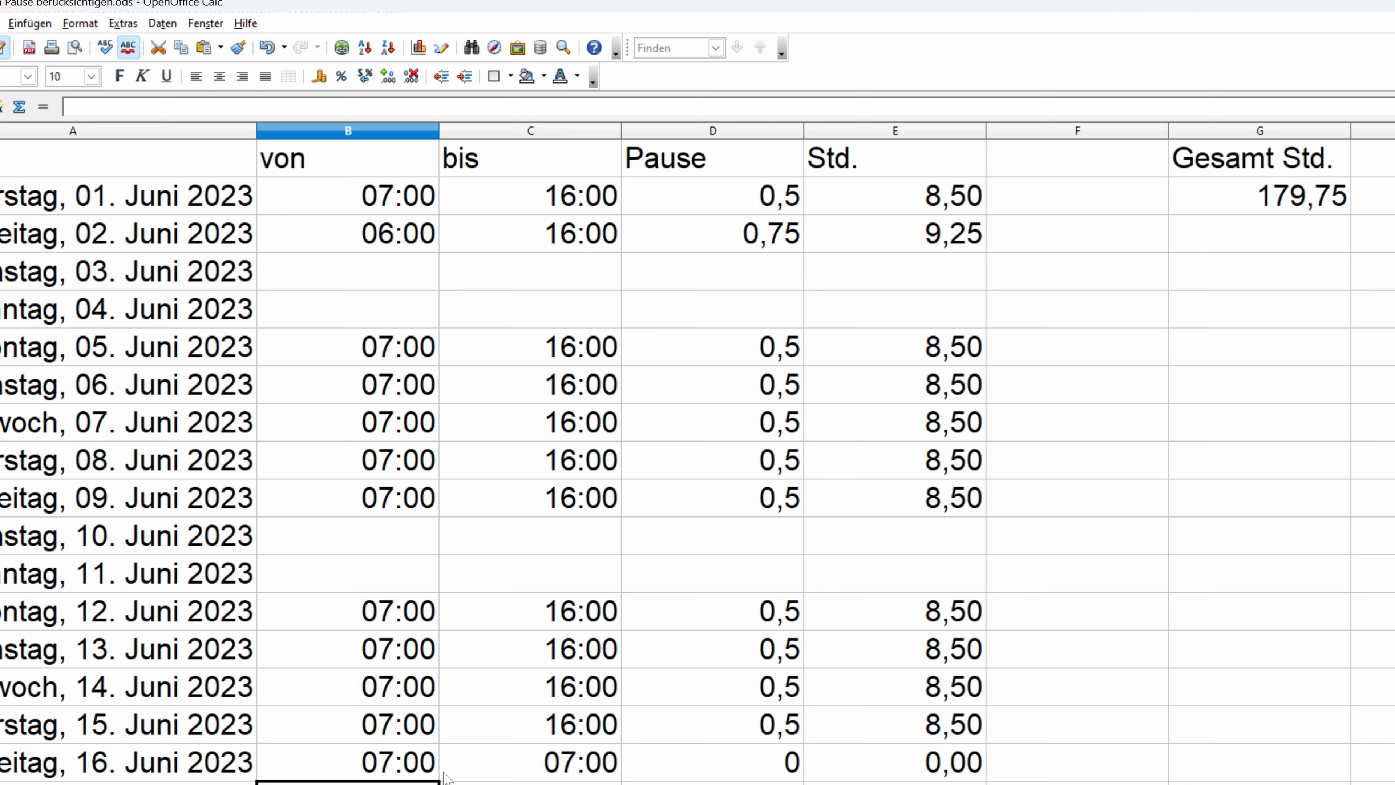
pyautogui.click(512, 768)
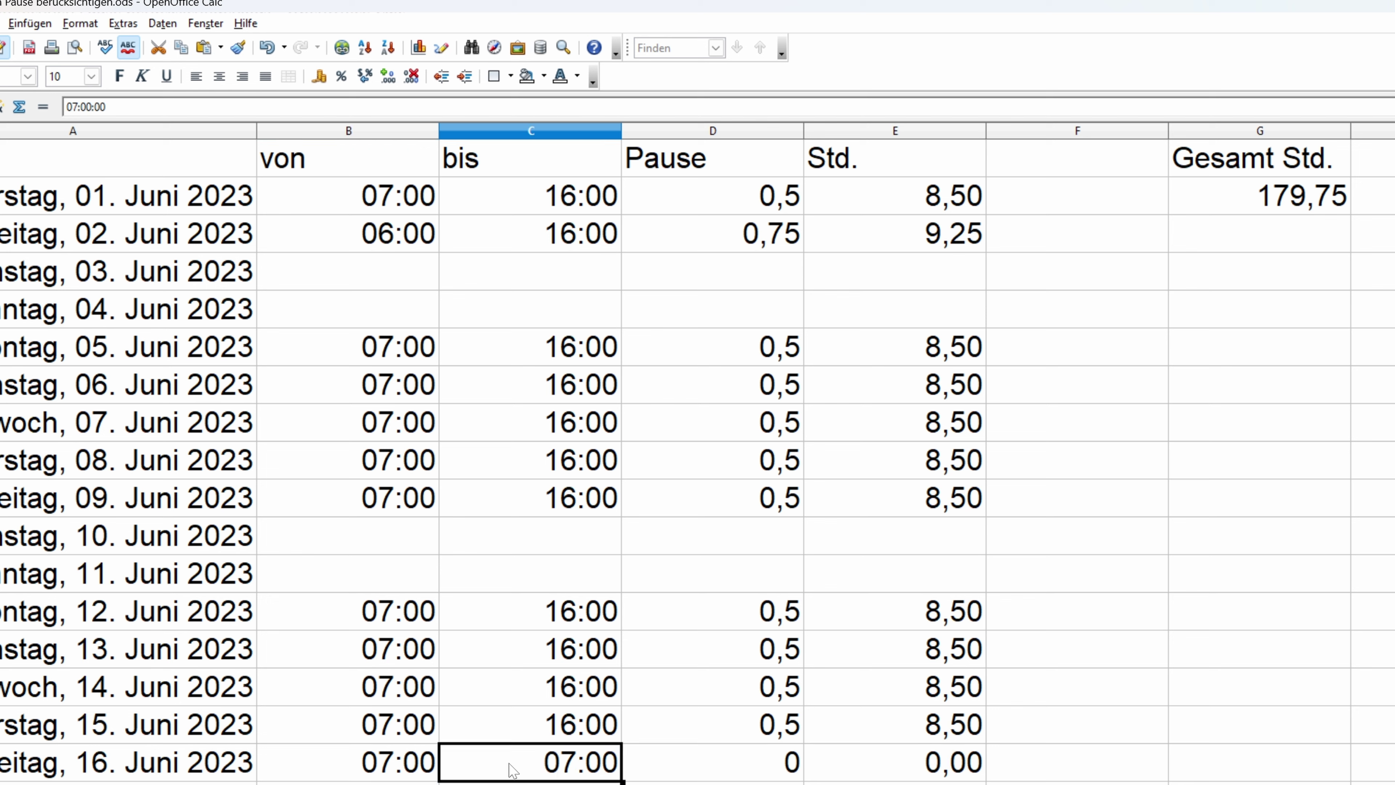
pyautogui.click(412, 775)
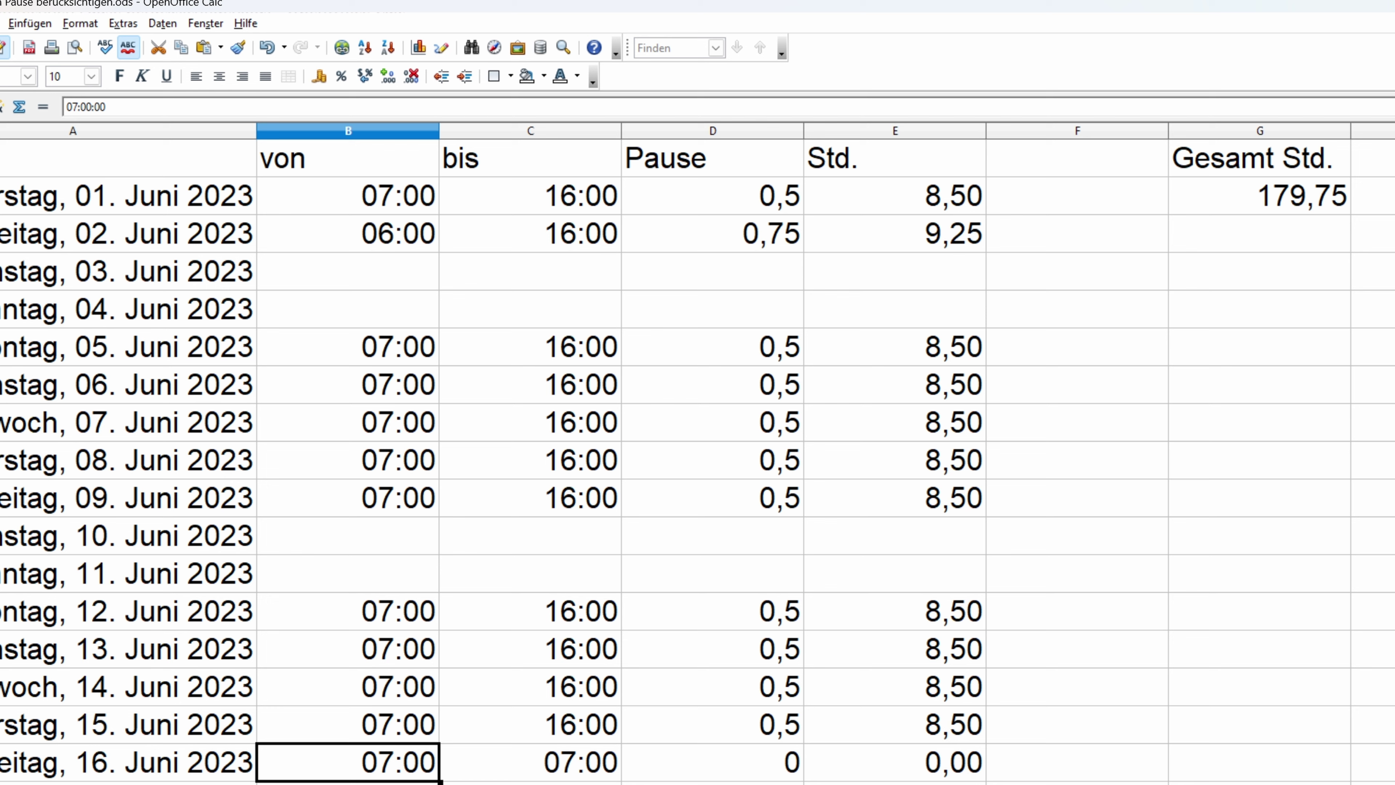
pyautogui.click(1013, 769)
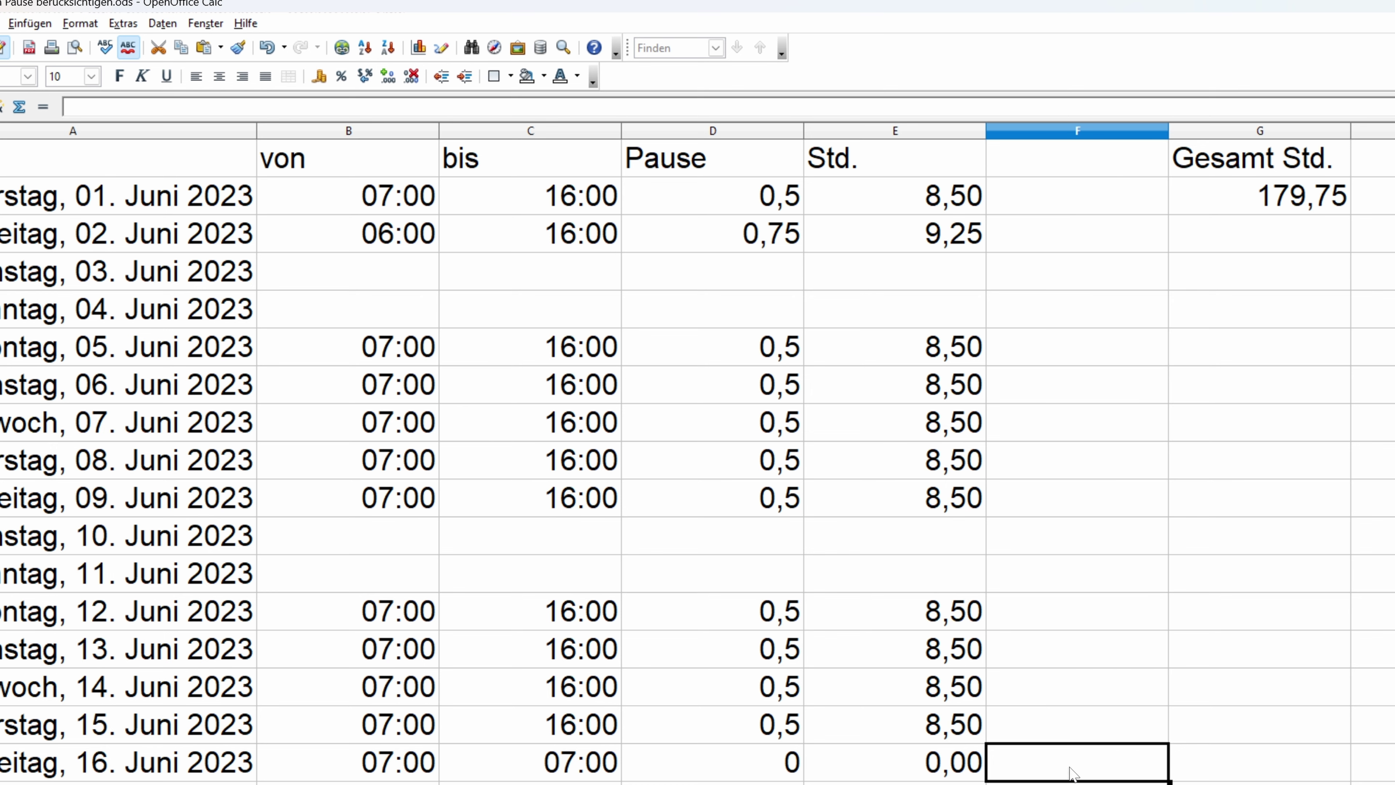
pyautogui.scroll(-4, 1078, 751)
pyautogui.scroll(4, 1074, 751)
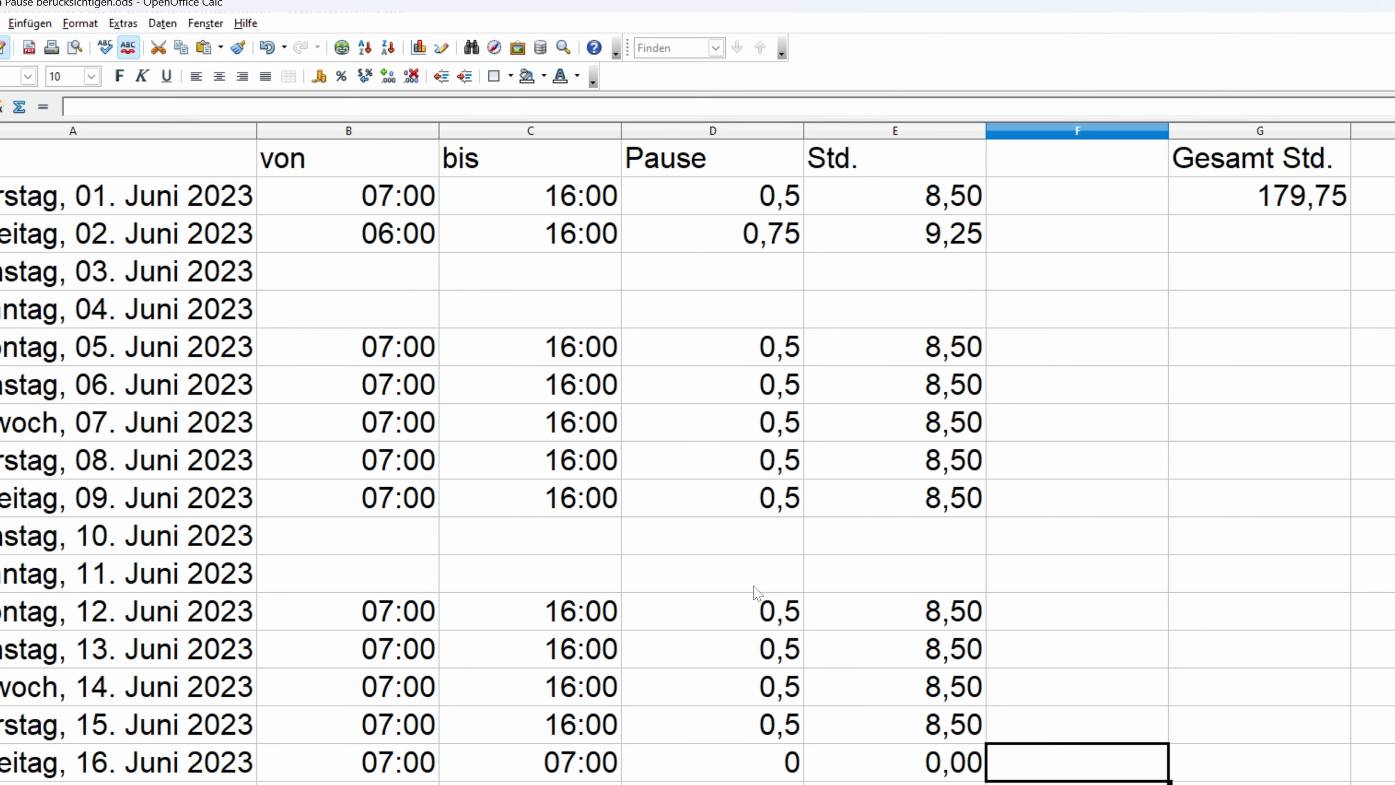